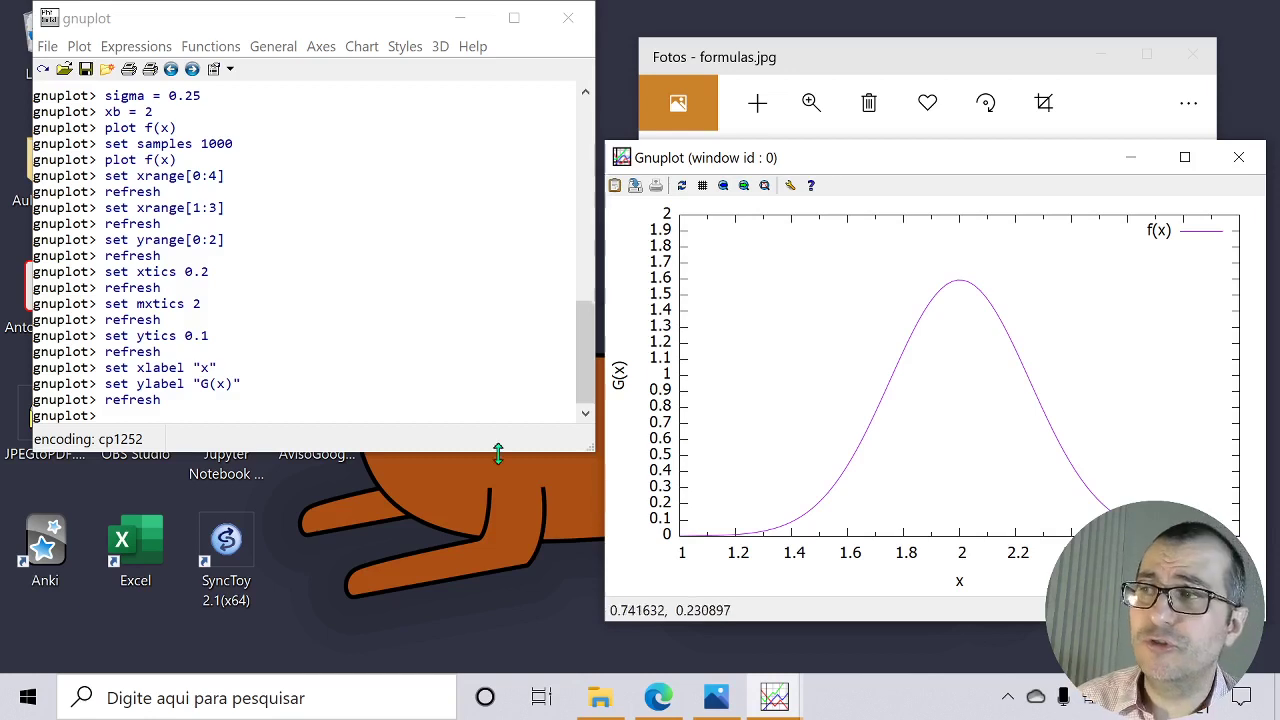
Set the plot title to "Função Gaussiana" and refresh the graph.
text(set title)
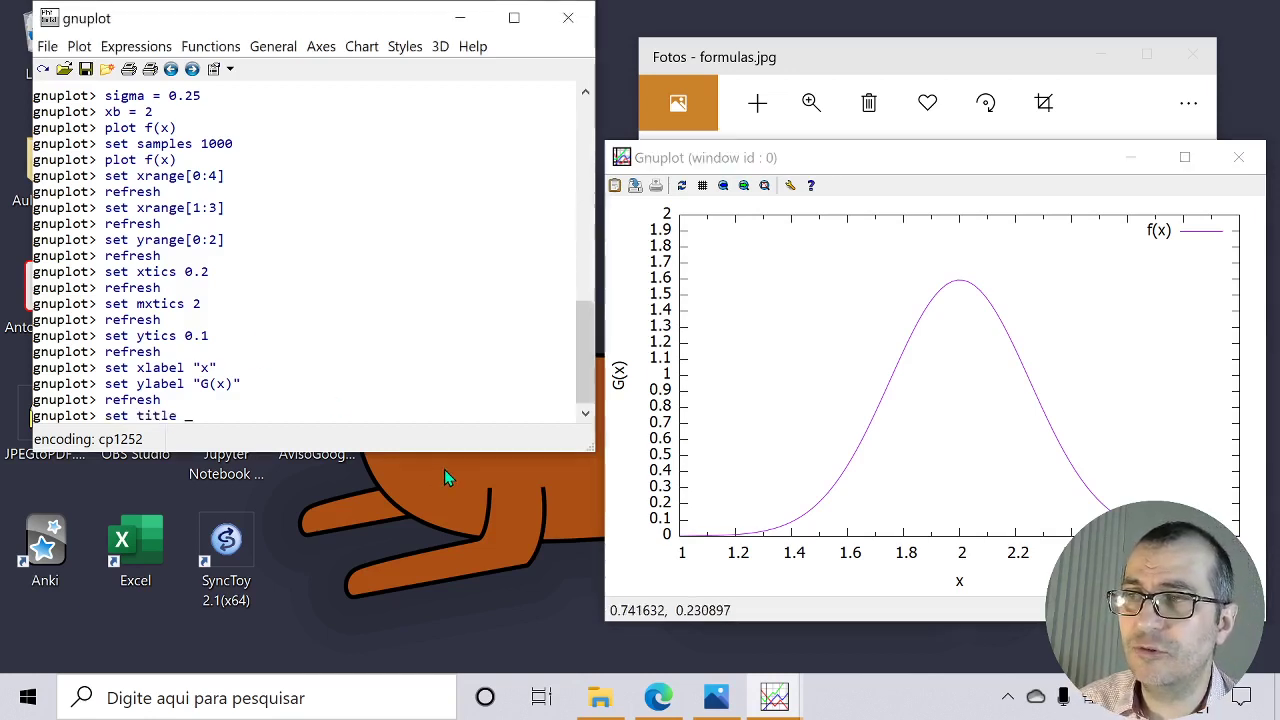
text( ")
text(Gaussi)
key(BackSpace)
key(BackSpace)
key(BackSpace)
key(BackSpace)
key(BackSpace)
text(fun)
key(BackSpace)
key(BackSpace)
key(BackSpace)
text(Função G)
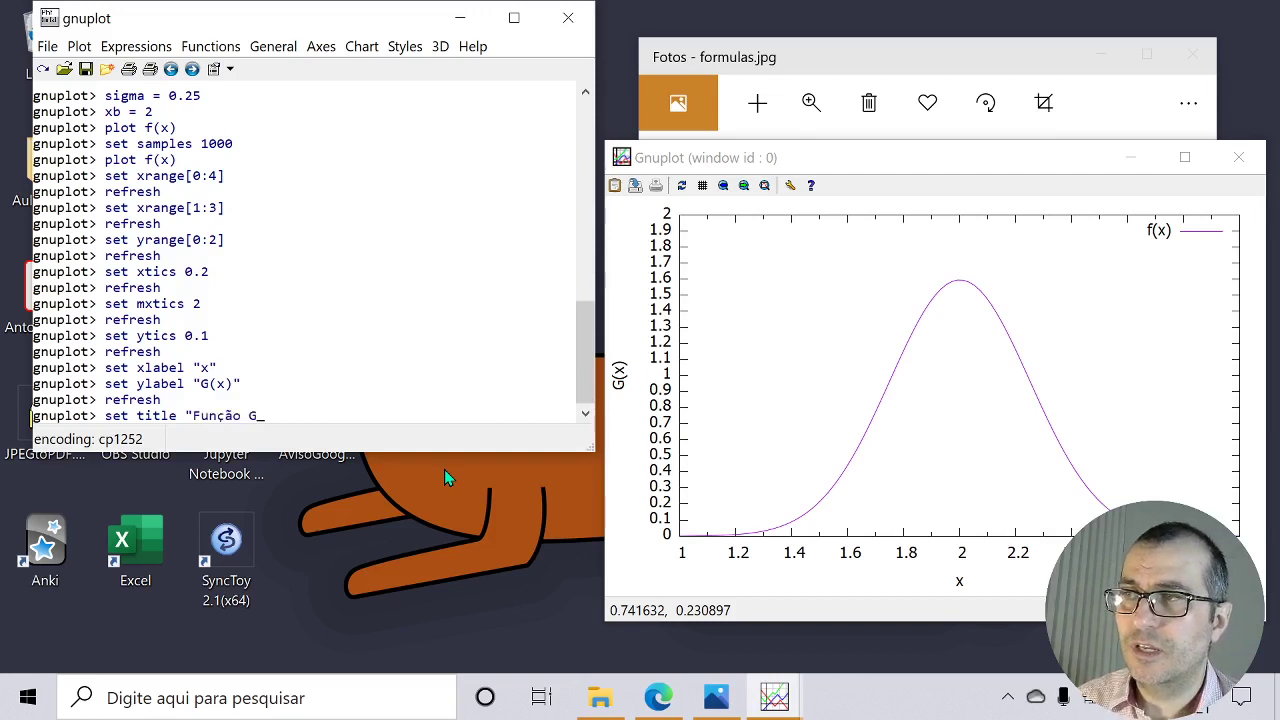
text(aussiana")
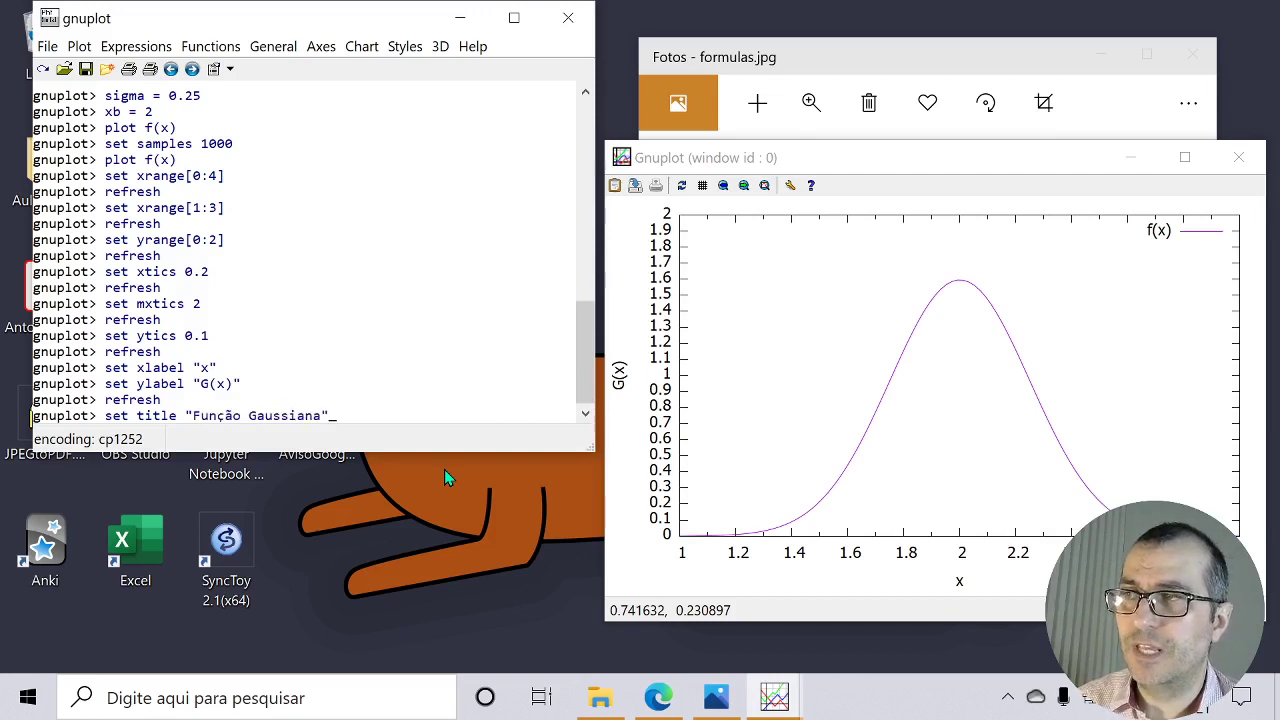
key(Return)
text(refresh)
key(Return)
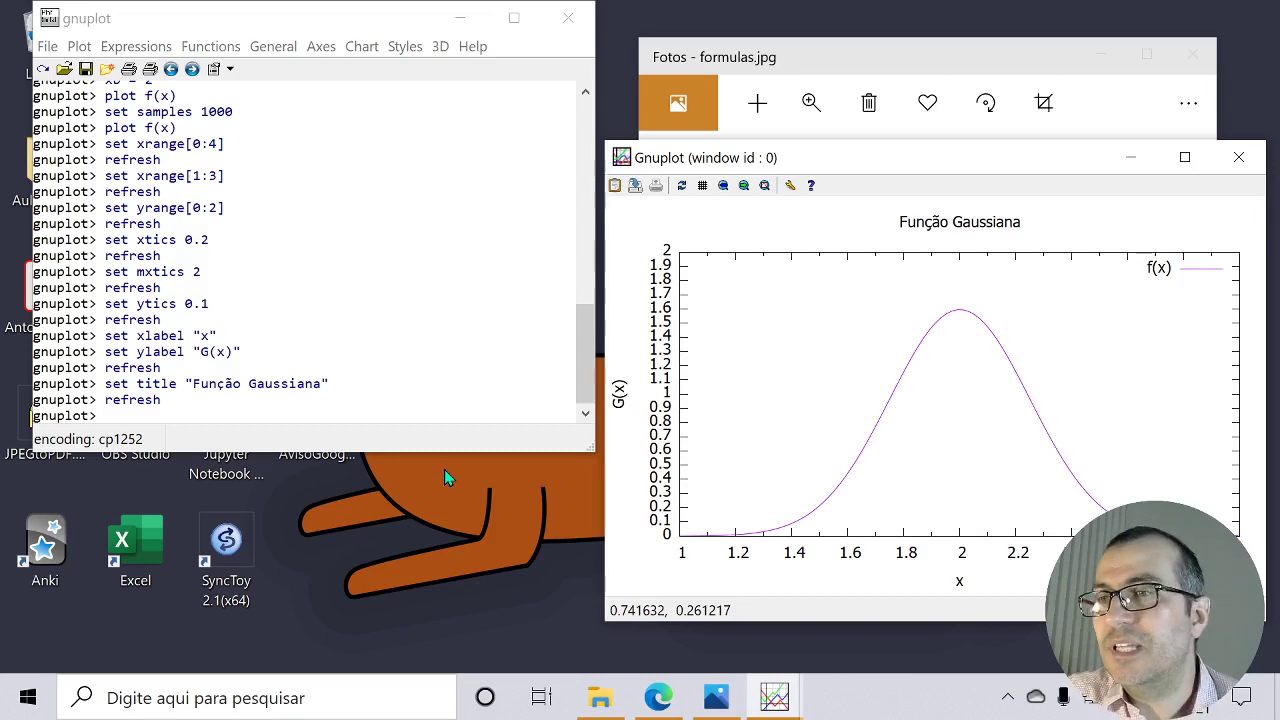
Switch to File Explorer and delete fit.log from the Documents folder.
click(603, 697)
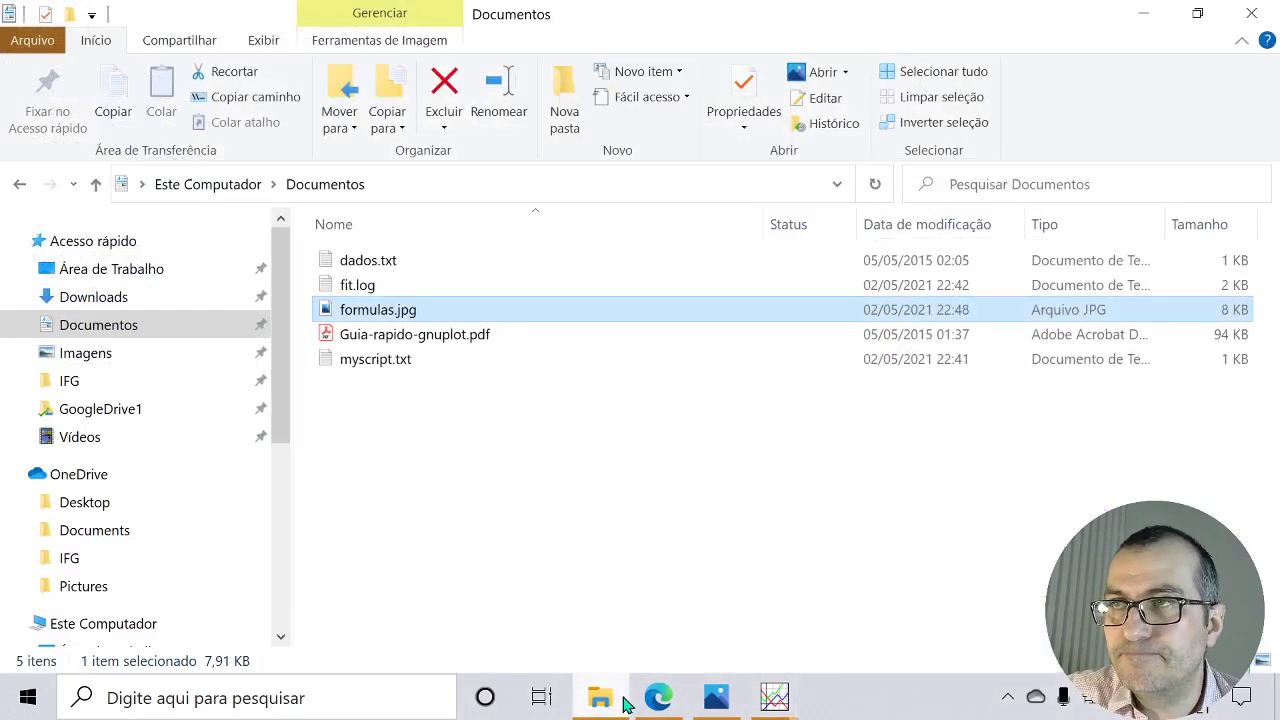
click(400, 287)
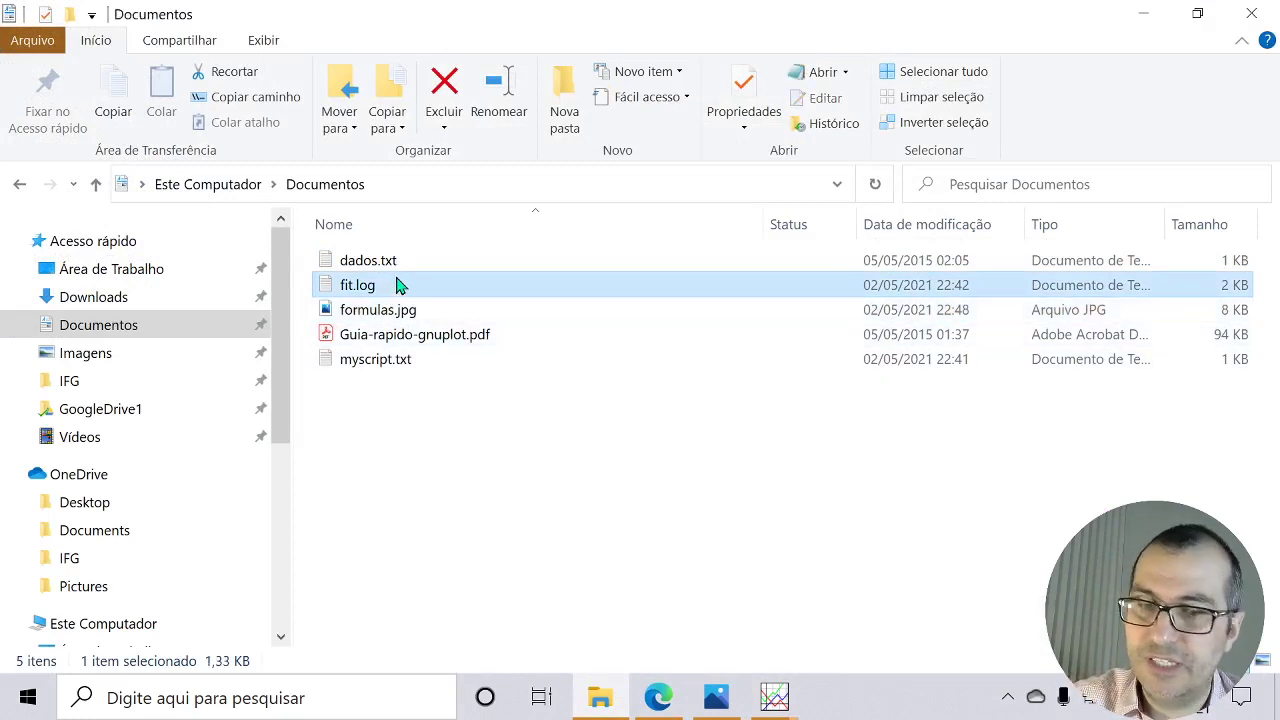
key(Delete)
Open dados.txt in Notepad and examine its x, y and Delta y data columns.
double_click(400, 263)
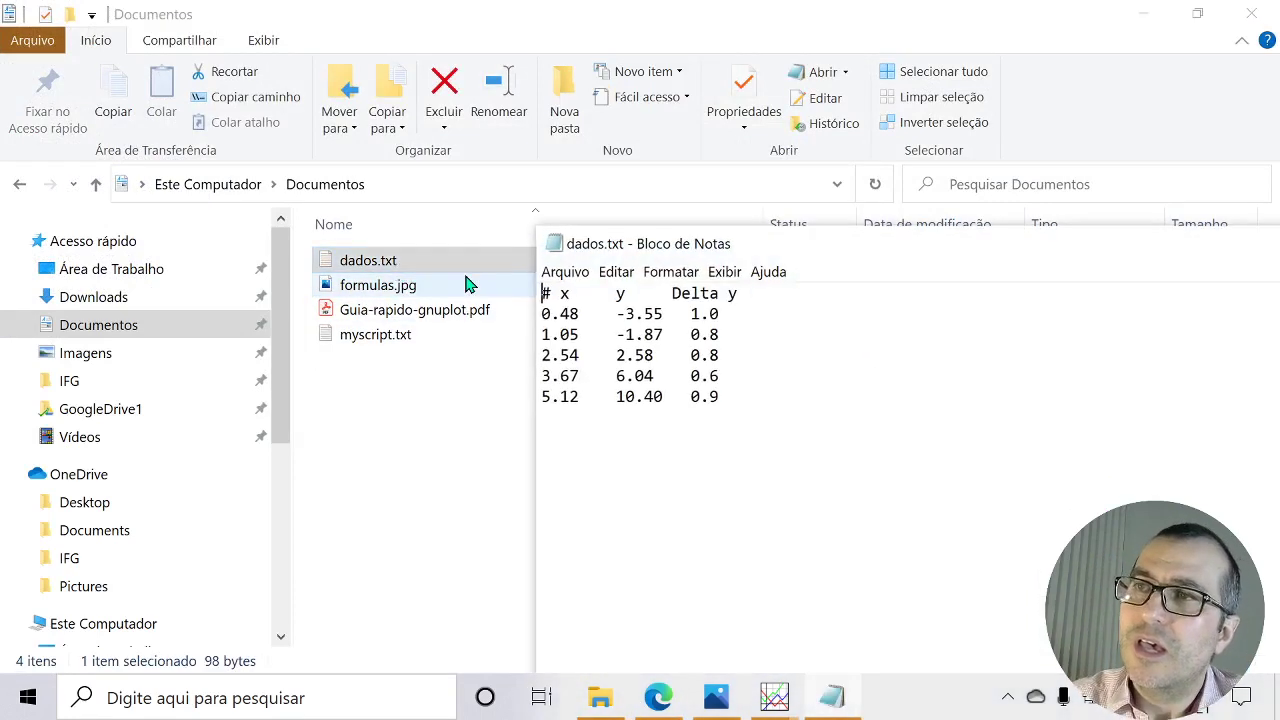
drag(1048, 253, 875, 155)
drag(555, 296, 355, 218)
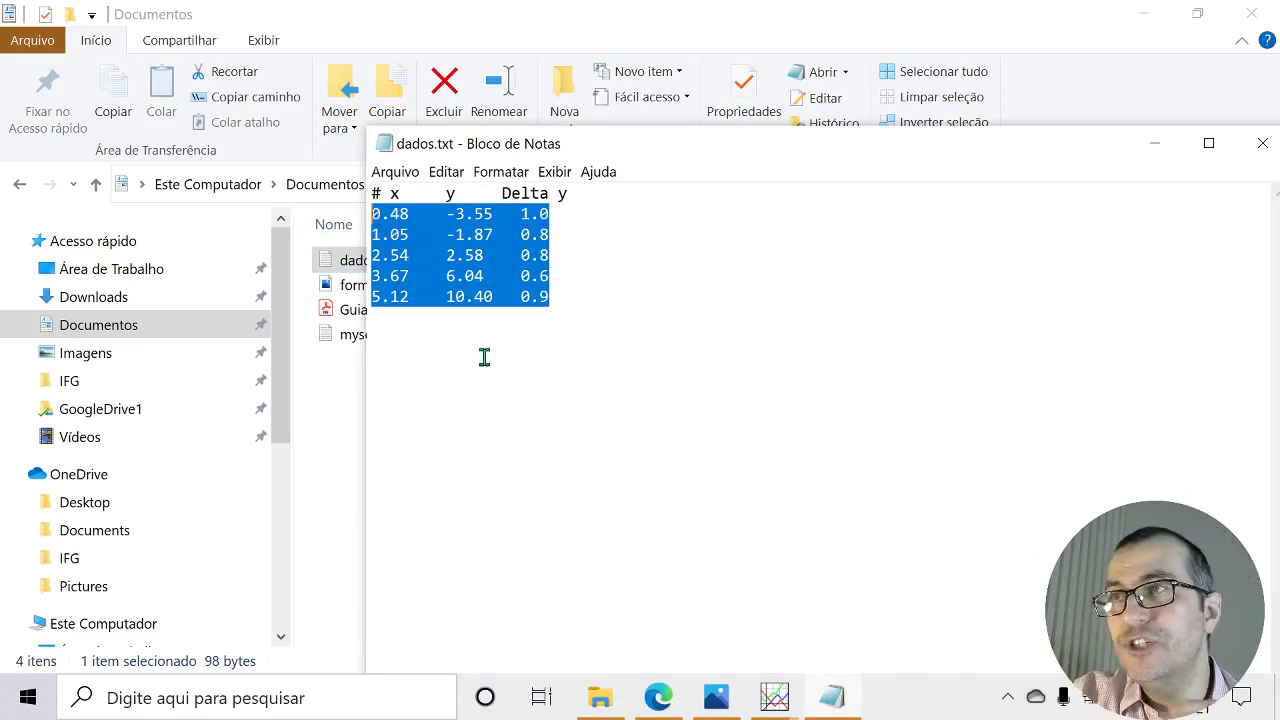
click(465, 208)
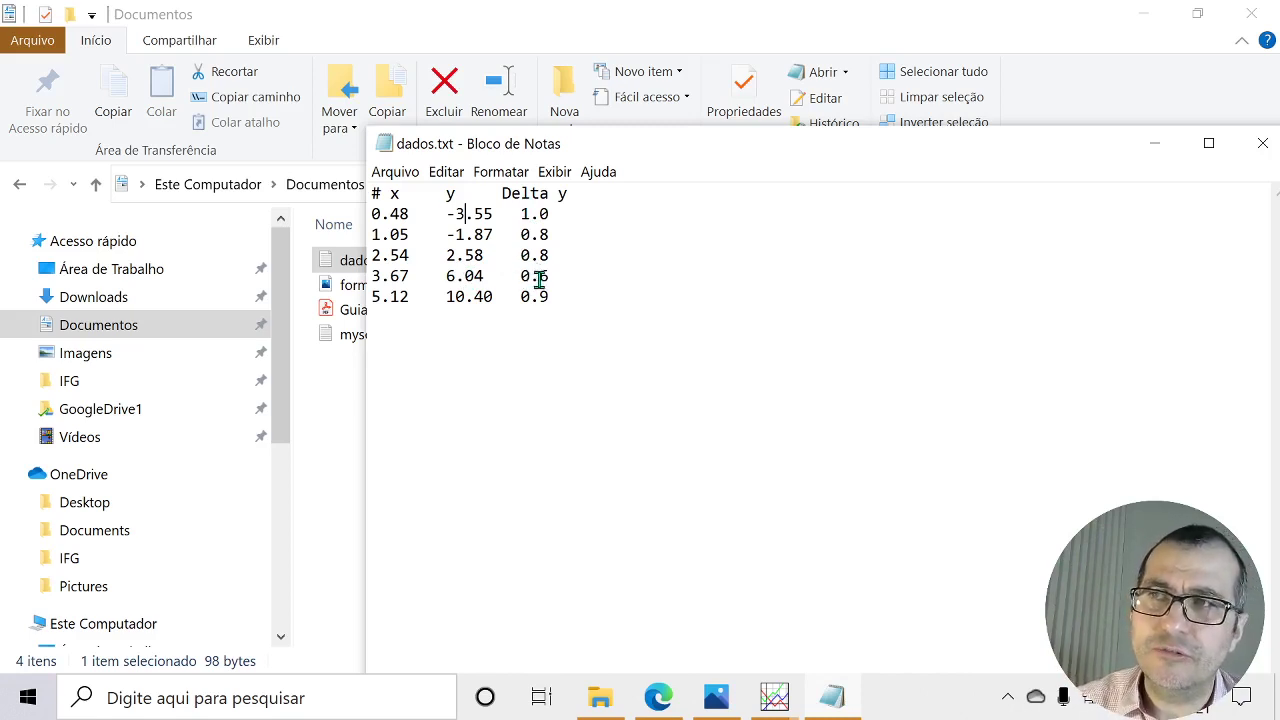
drag(448, 213, 494, 234)
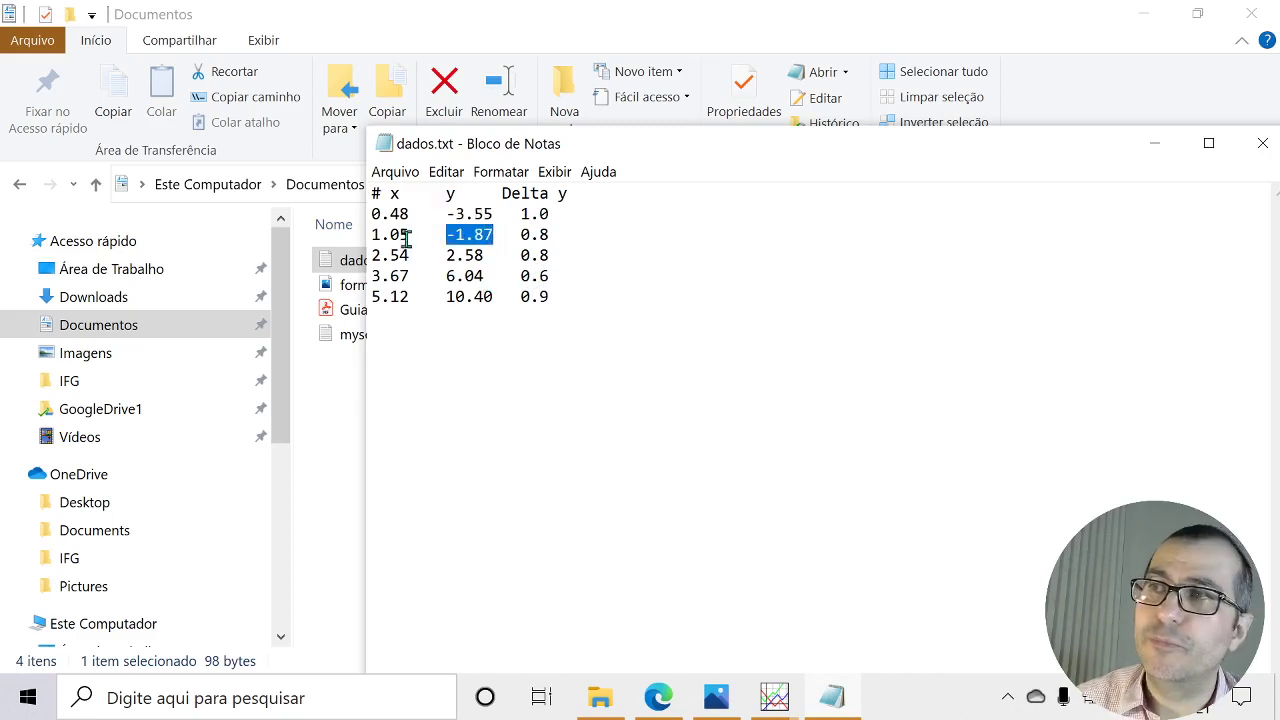
Try removing the commented header line from dados.txt, and undo the deletion.
drag(575, 194, 378, 193)
click(378, 193)
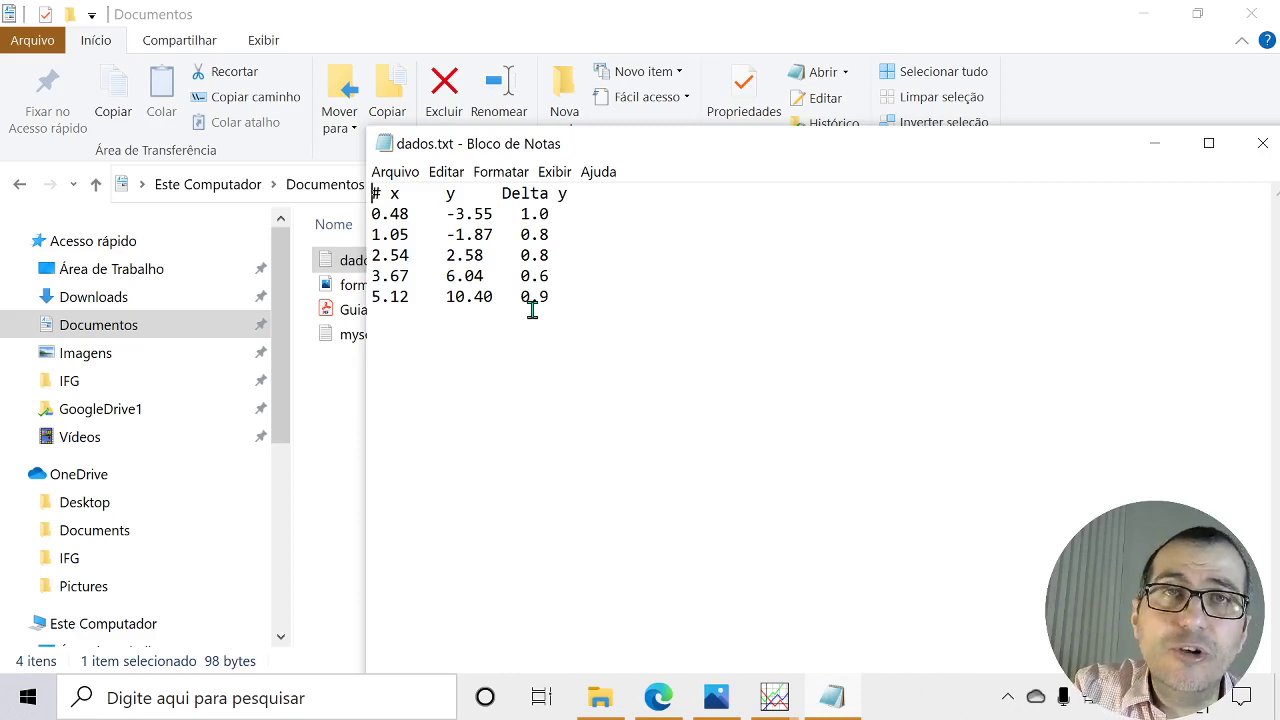
key(shift+Down)
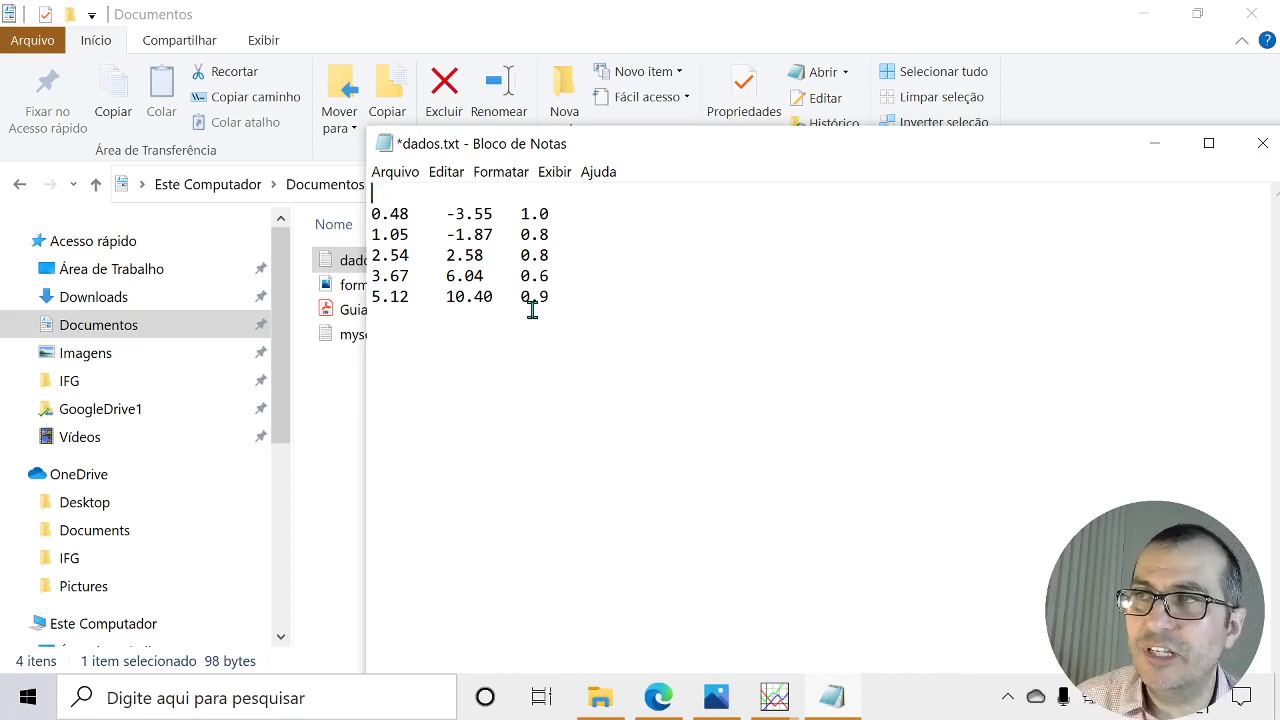
key(Delete)
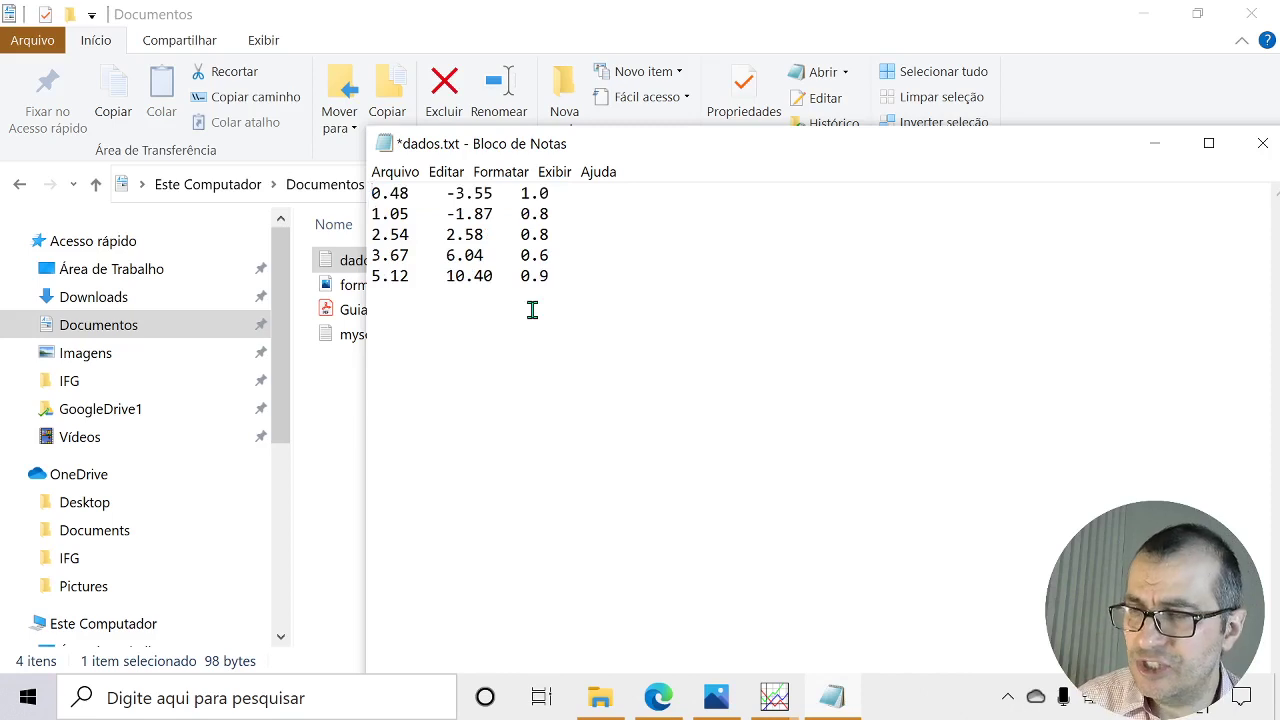
key(ctrl+z)
key(Down)
key(Up)
key(Up)
key(Right)
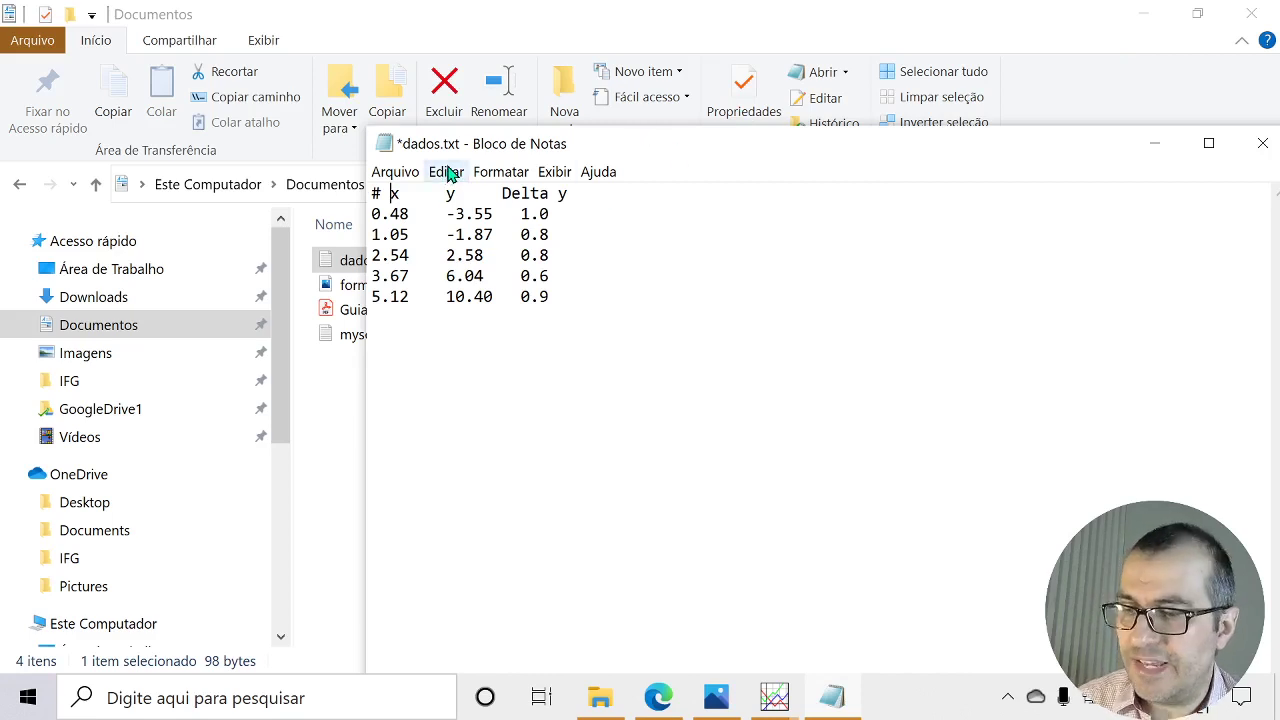
Save dados.txt and minimize its window to get back to the Documents folder.
key(ctrl+s)
drag(600, 155, 550, 105)
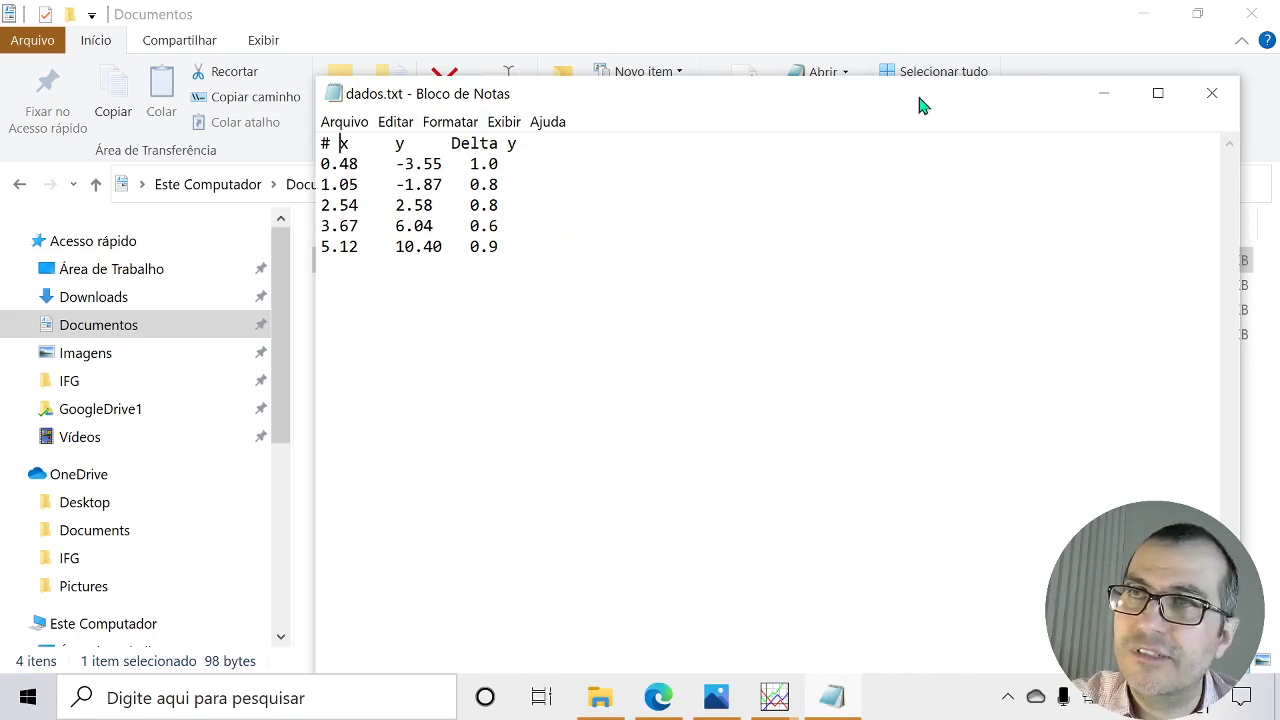
click(1100, 100)
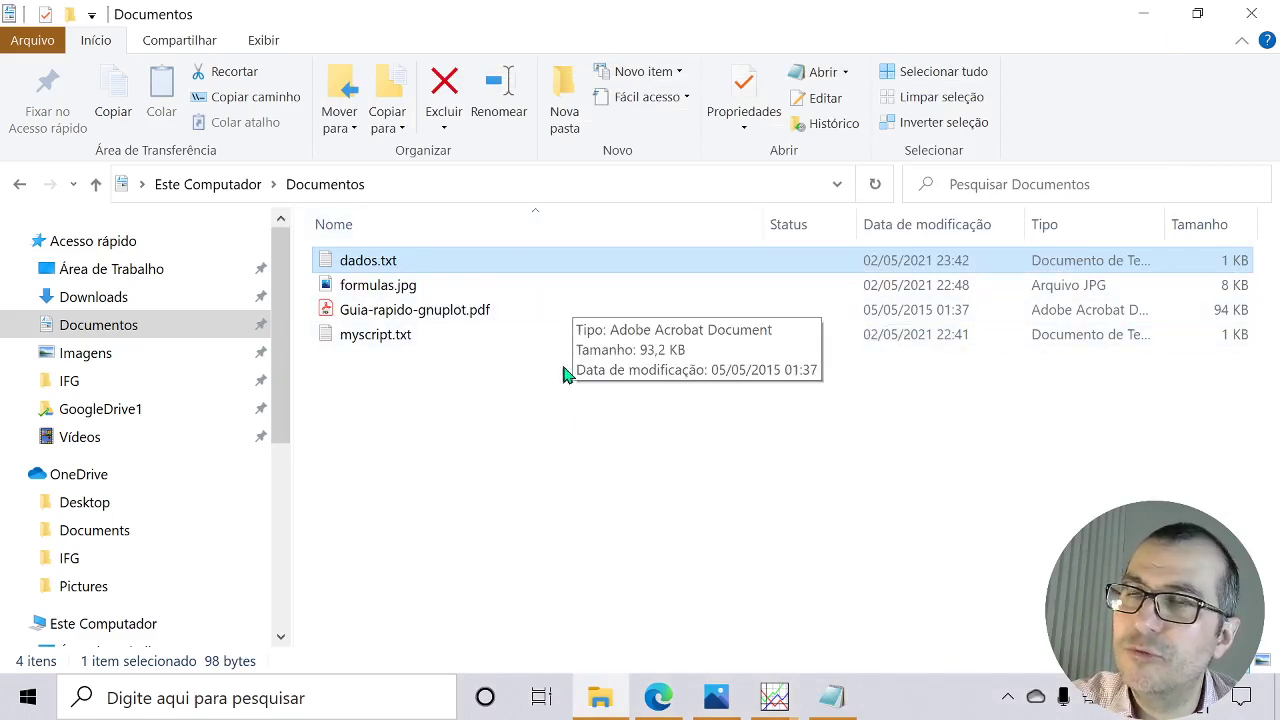
Create a new text document in the Documents folder and enter meusdados as its name.
right_click(558, 445)
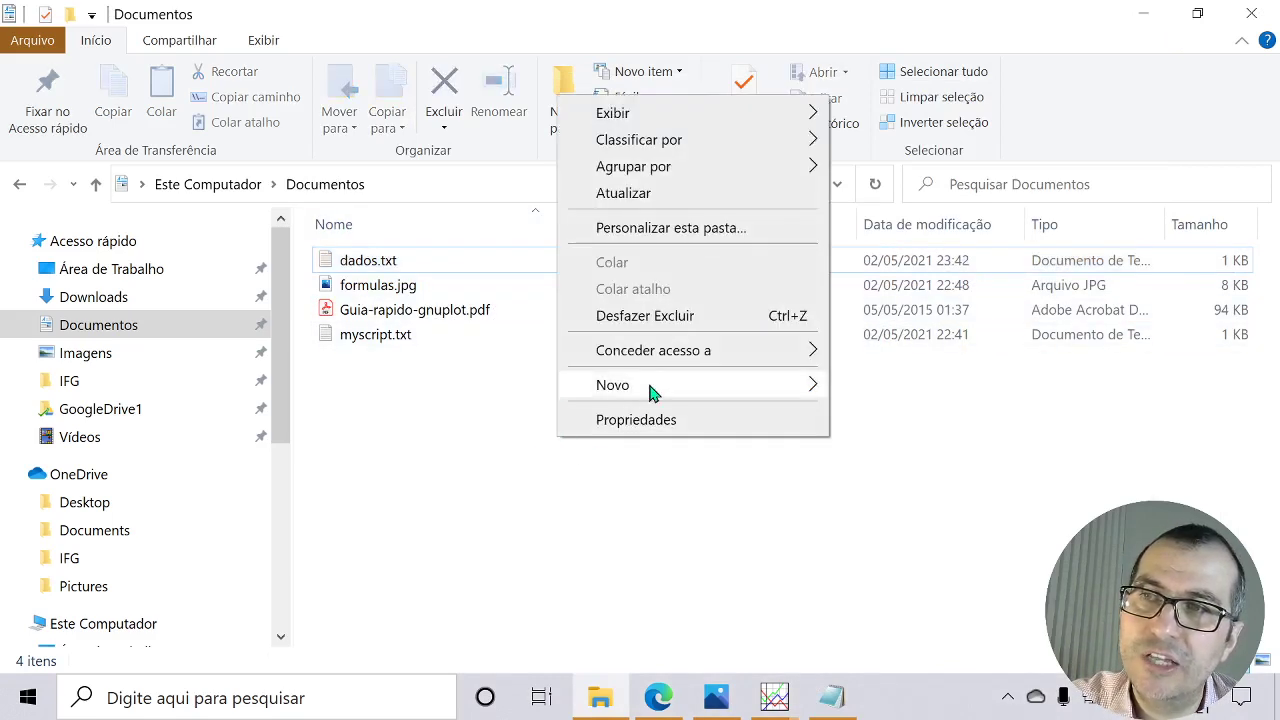
mouse_move(709, 389)
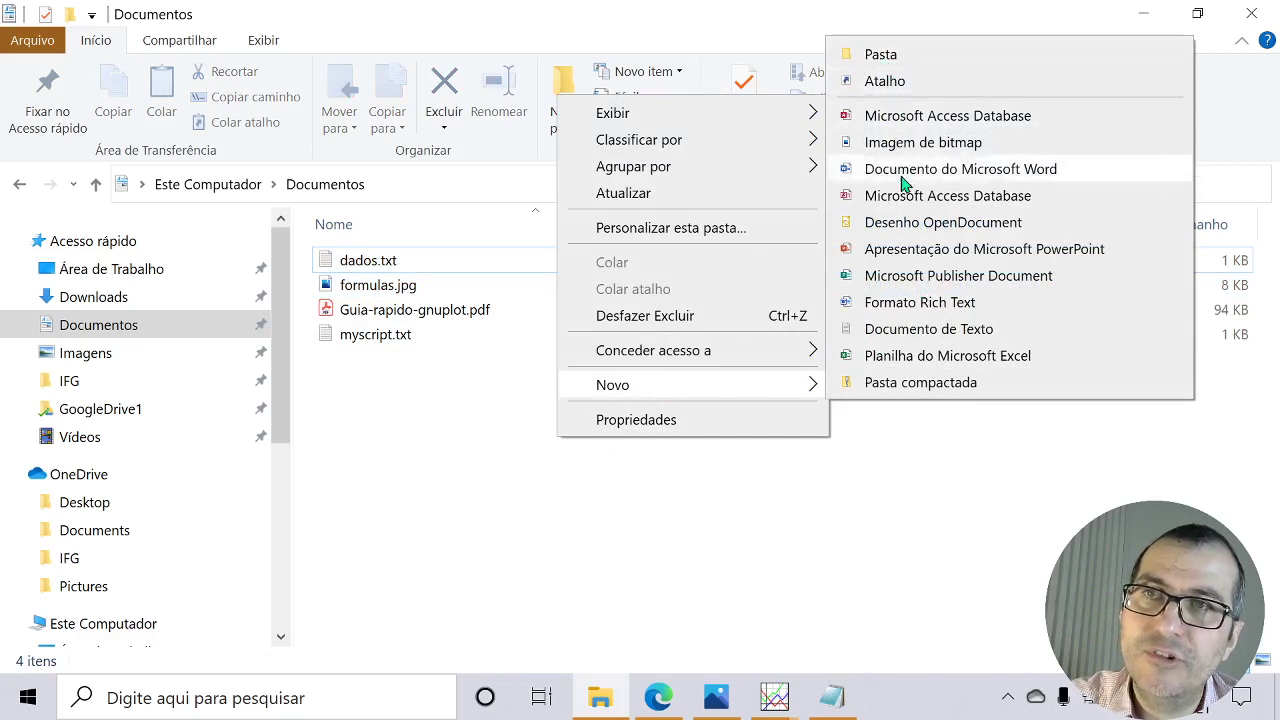
click(940, 336)
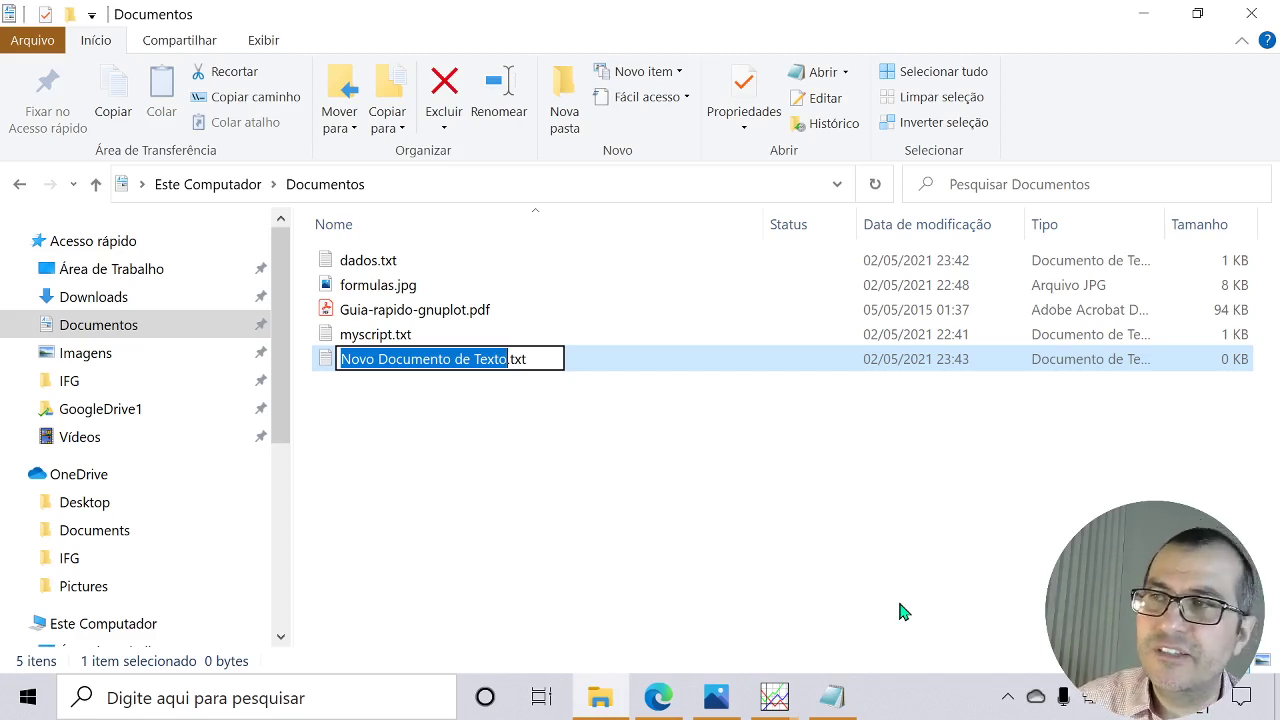
text(meusdados)
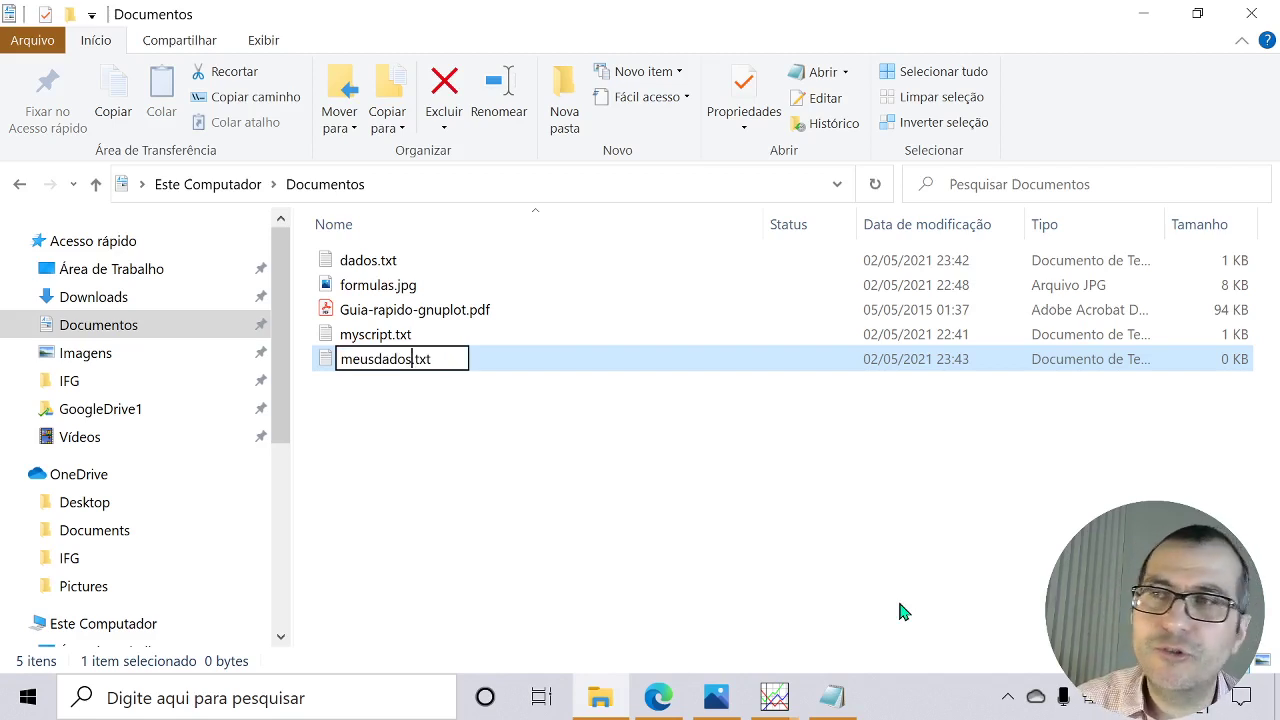
Replace the new text document's name with "dados-do-" followed by a person's first name, keeping the .txt extension.
key(BackSpace)
key(BackSpace)
key(BackSpace)
key(BackSpace)
key(BackSpace)
key(BackSpace)
key(BackSpace)
key(BackSpace)
key(BackSpace)
text(da)
text(dos)
key(BackSpace)
key(BackSpace)
key(BackSpace)
text(dos)
key(BackSpace)
key(BackSpace)
text(io)
key(BackSpace)
key(BackSpace)
text(os-)
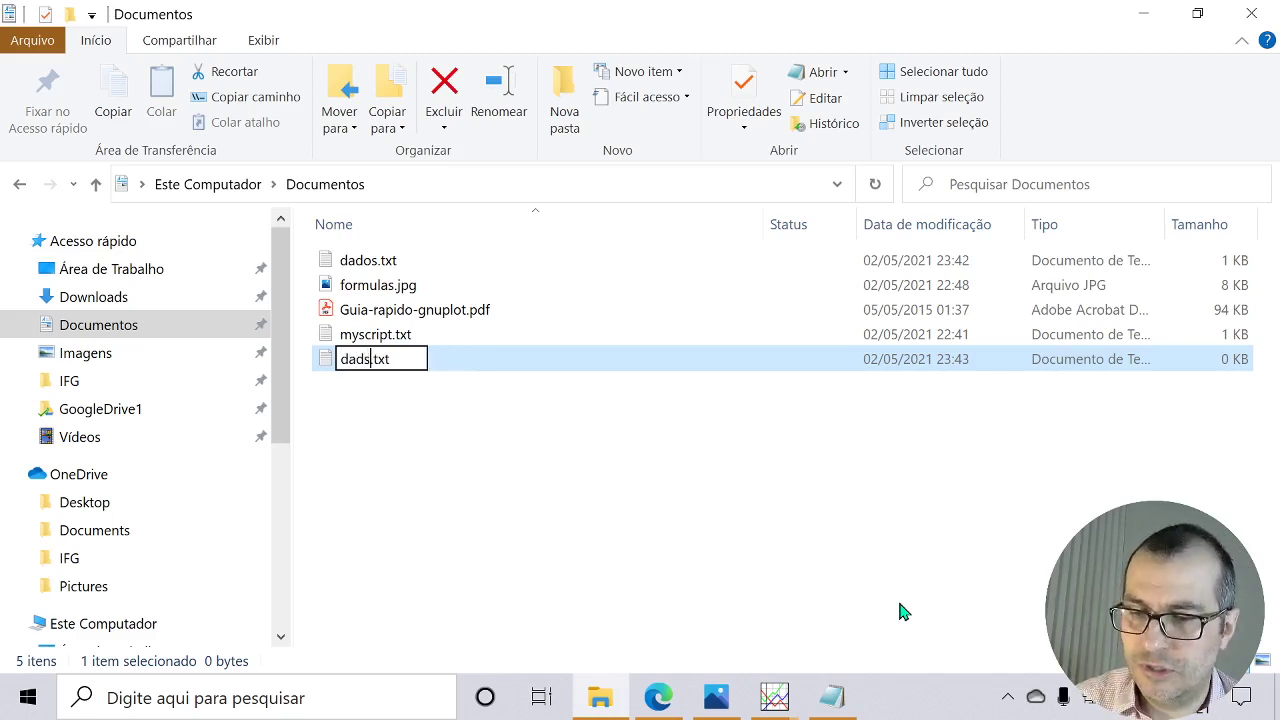
text(do-joao)
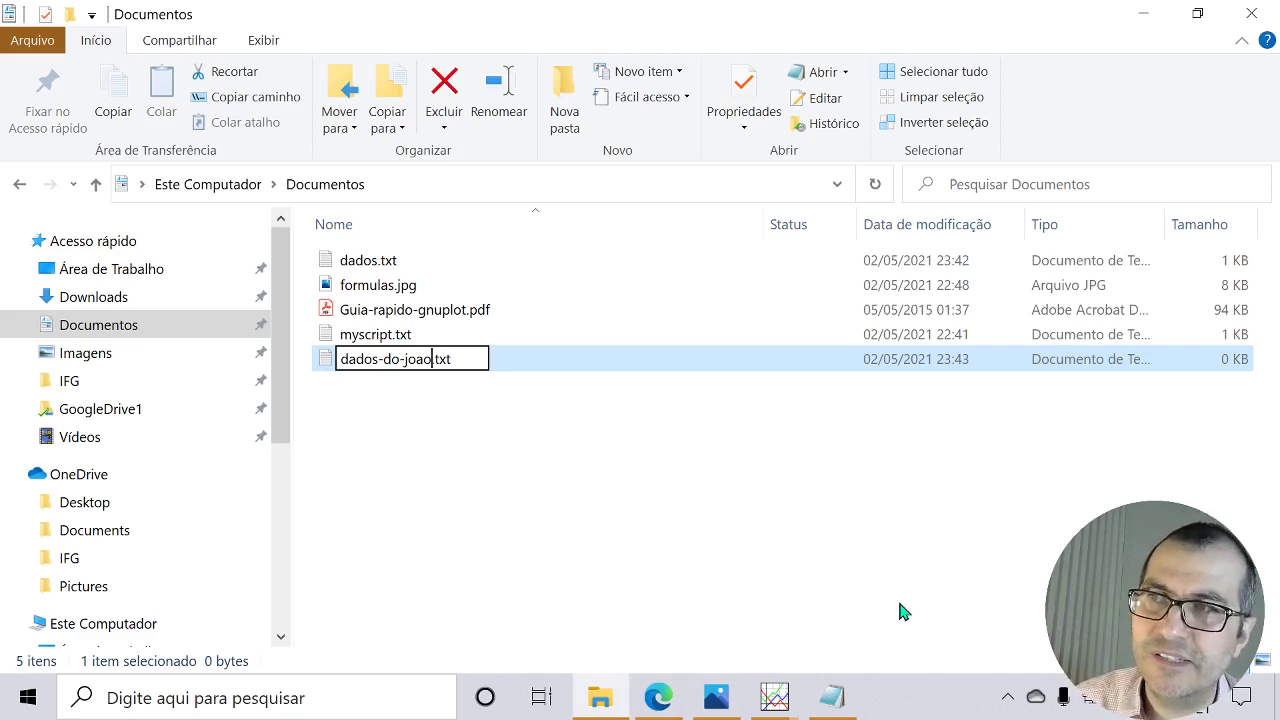
key(Return)
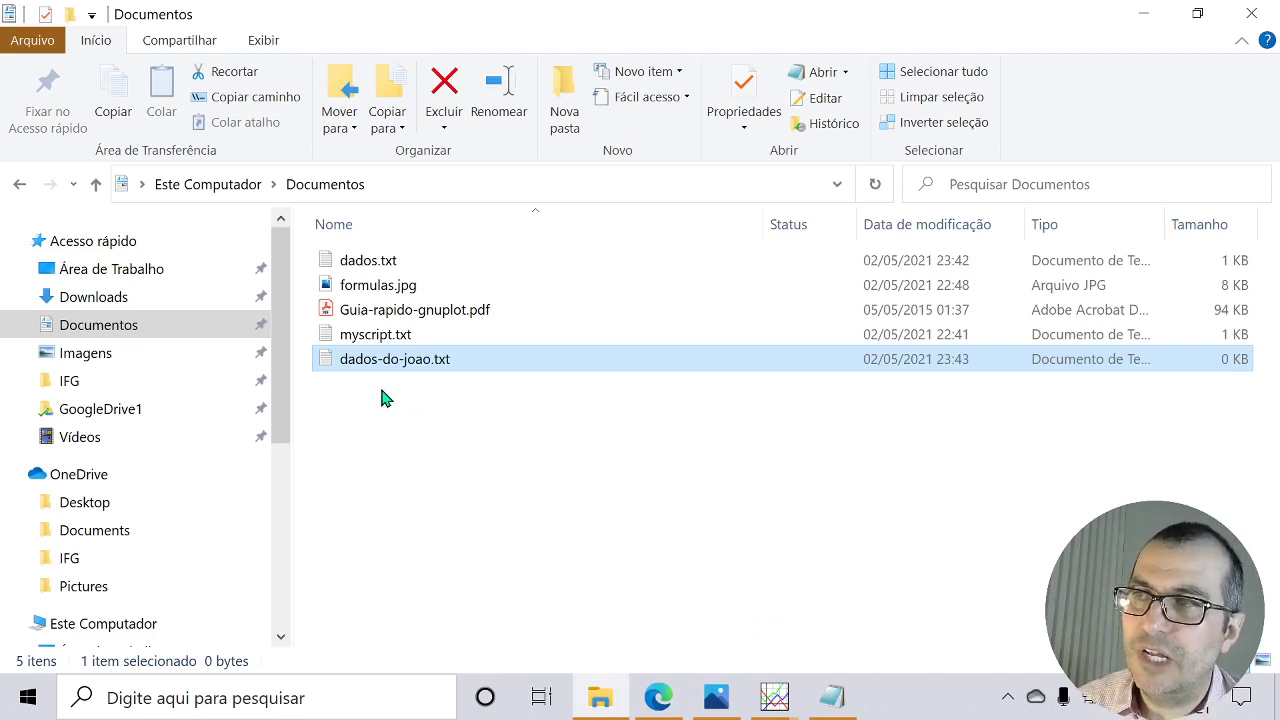
Delete the newly created empty text file from the Documents folder.
click(450, 402)
click(397, 364)
key(Delete)
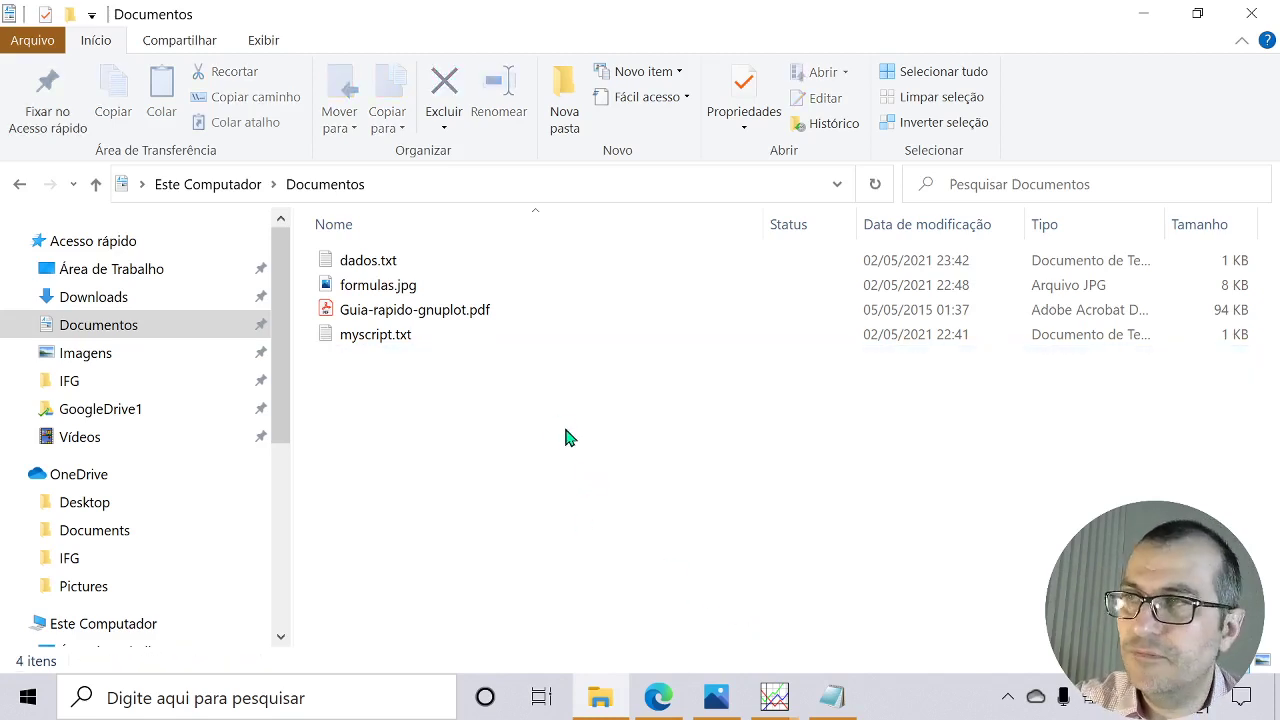
Switch to the gnuplot console and minimize the dados.txt and Documents windows.
click(390, 268)
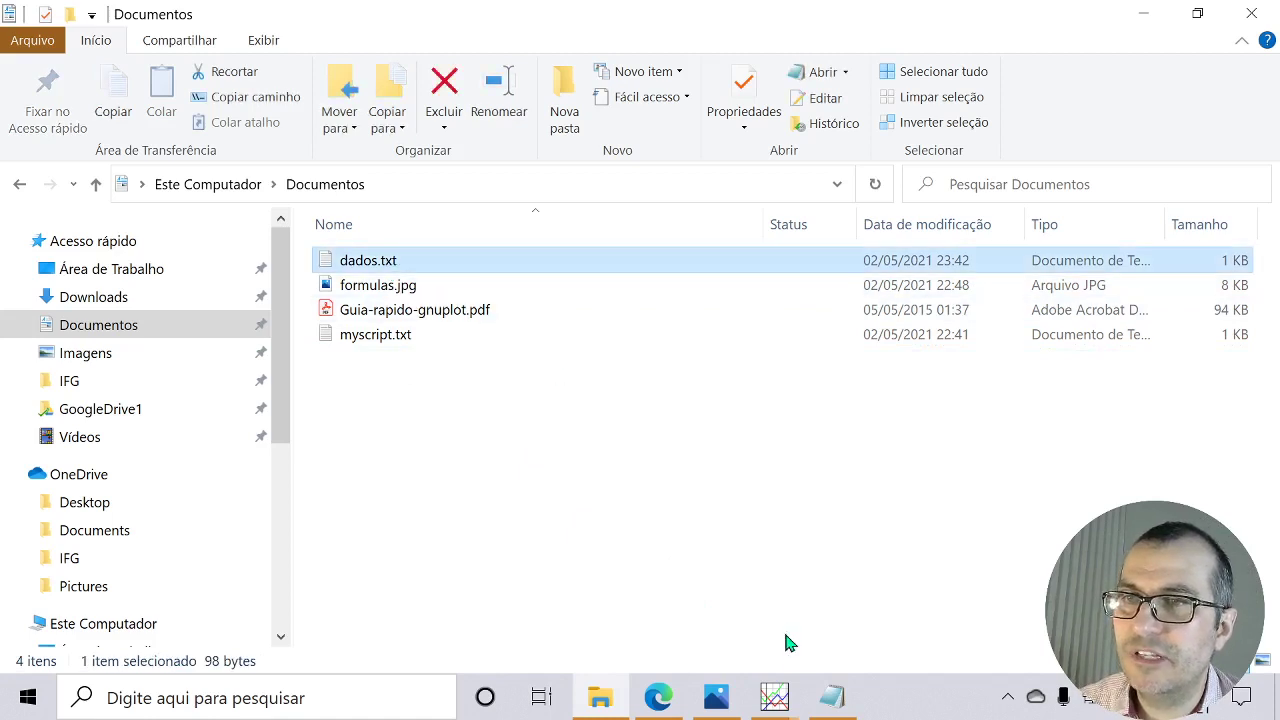
click(831, 697)
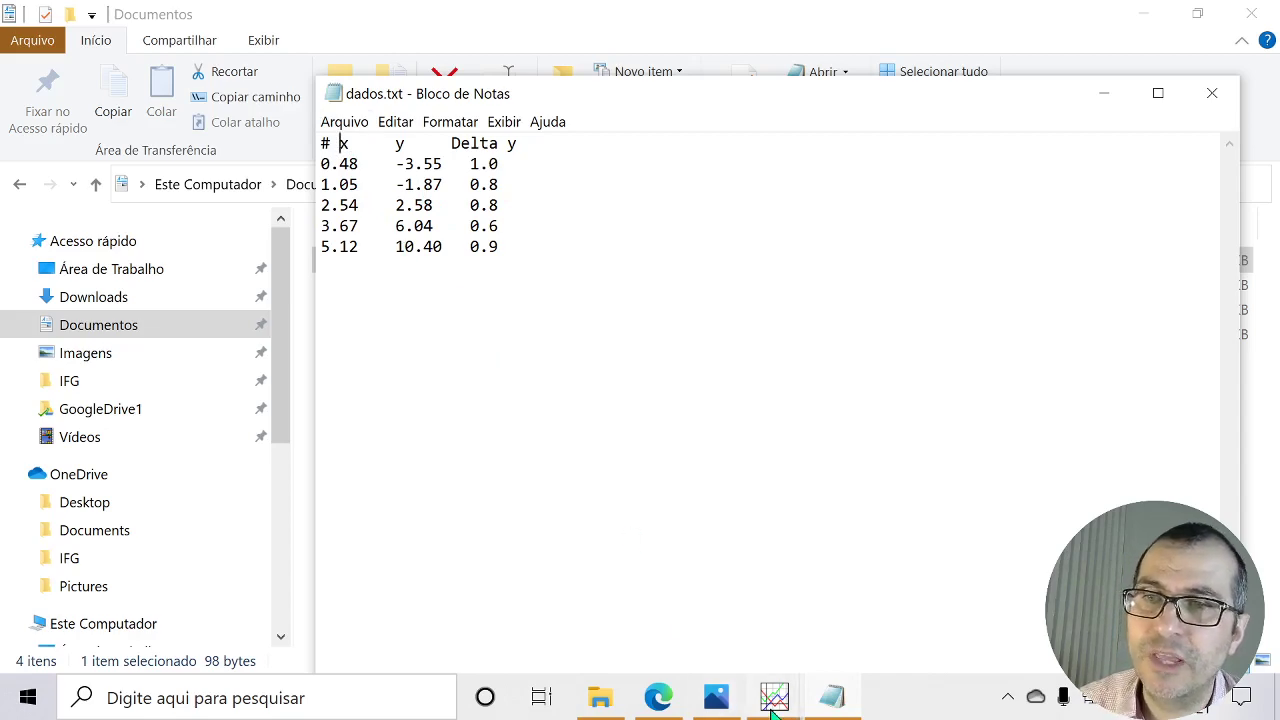
mouse_move(770, 698)
click(689, 622)
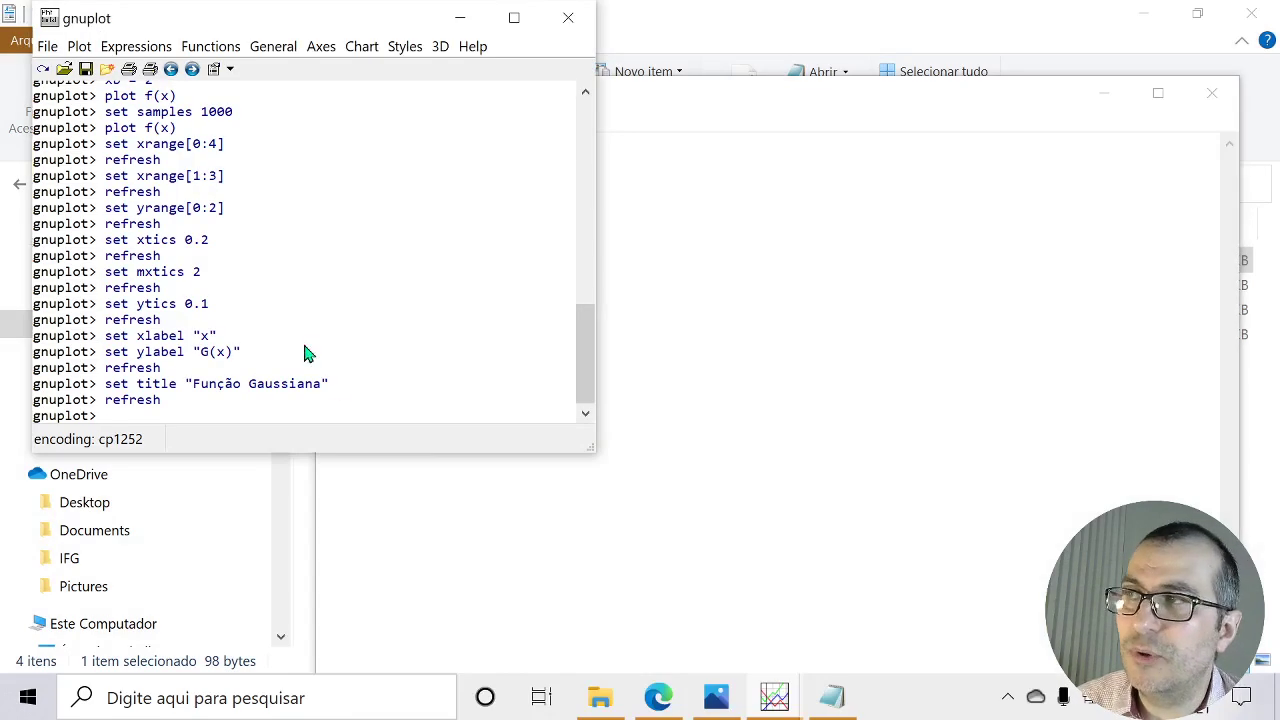
click(1104, 92)
click(1143, 13)
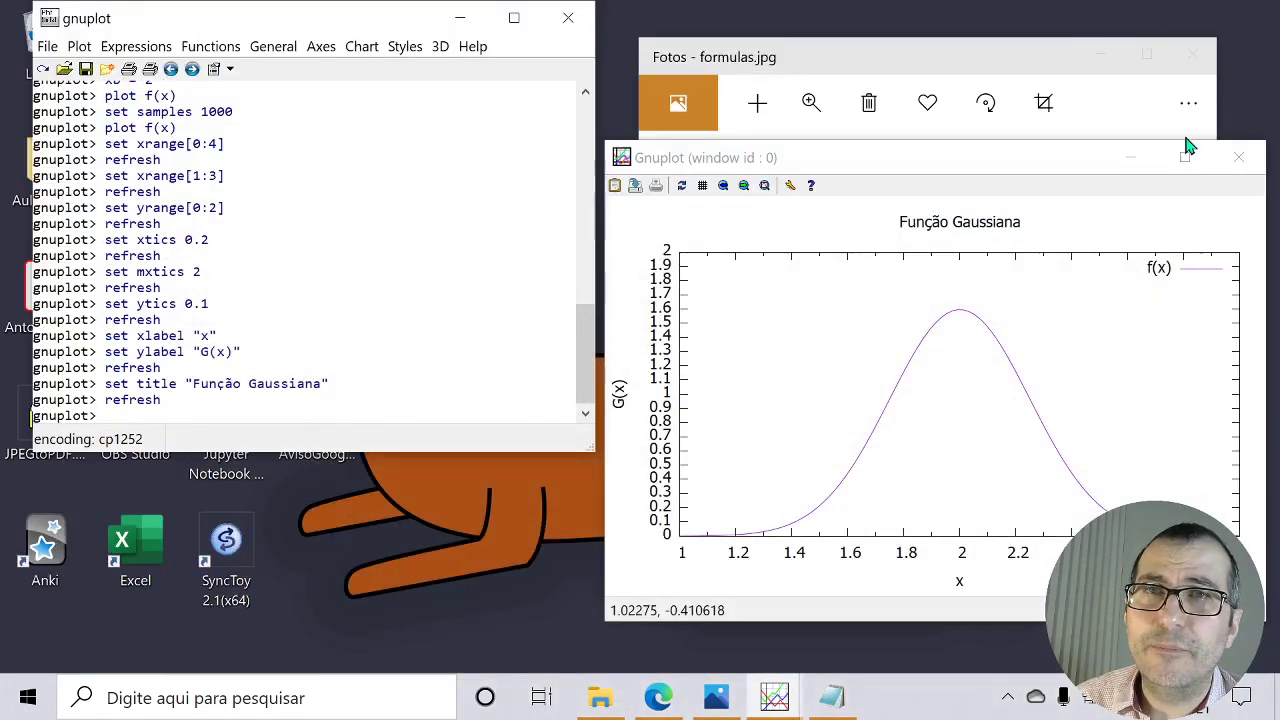
Close the Gaussian graph window and the formulas.jpg image, and reposition the gnuplot console on the desktop.
click(1238, 157)
click(1191, 52)
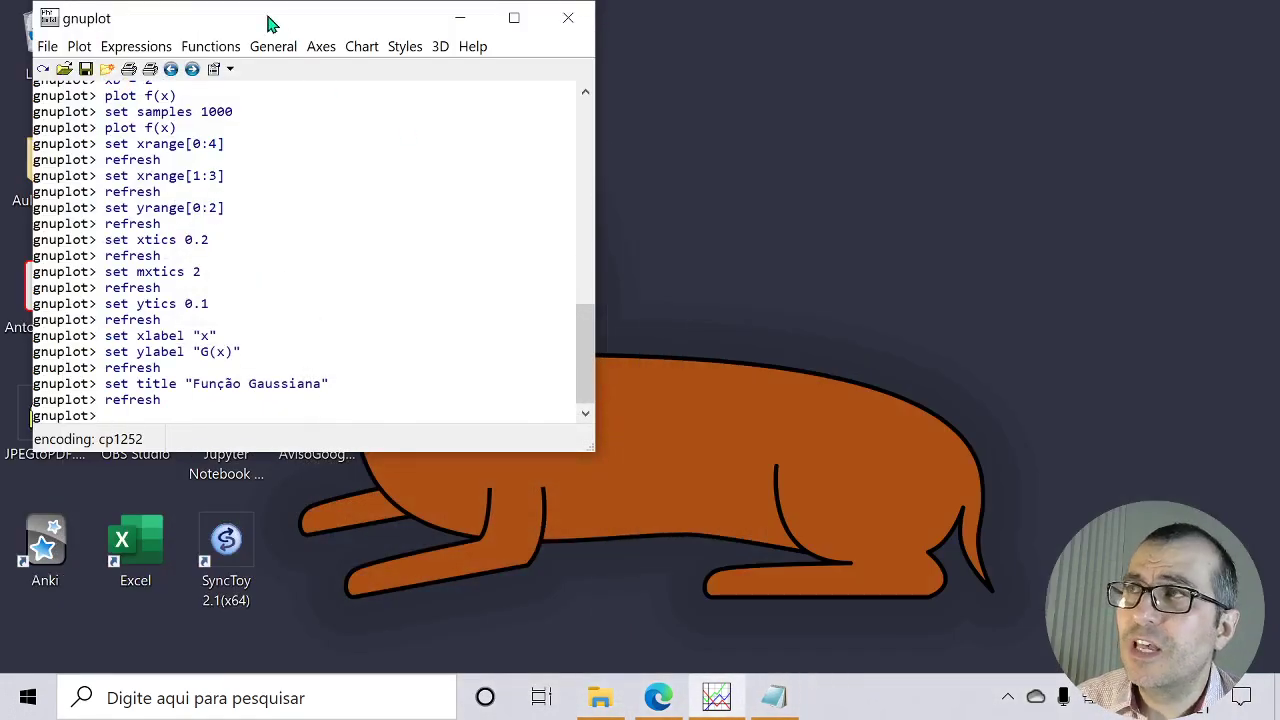
drag(274, 26, 346, 51)
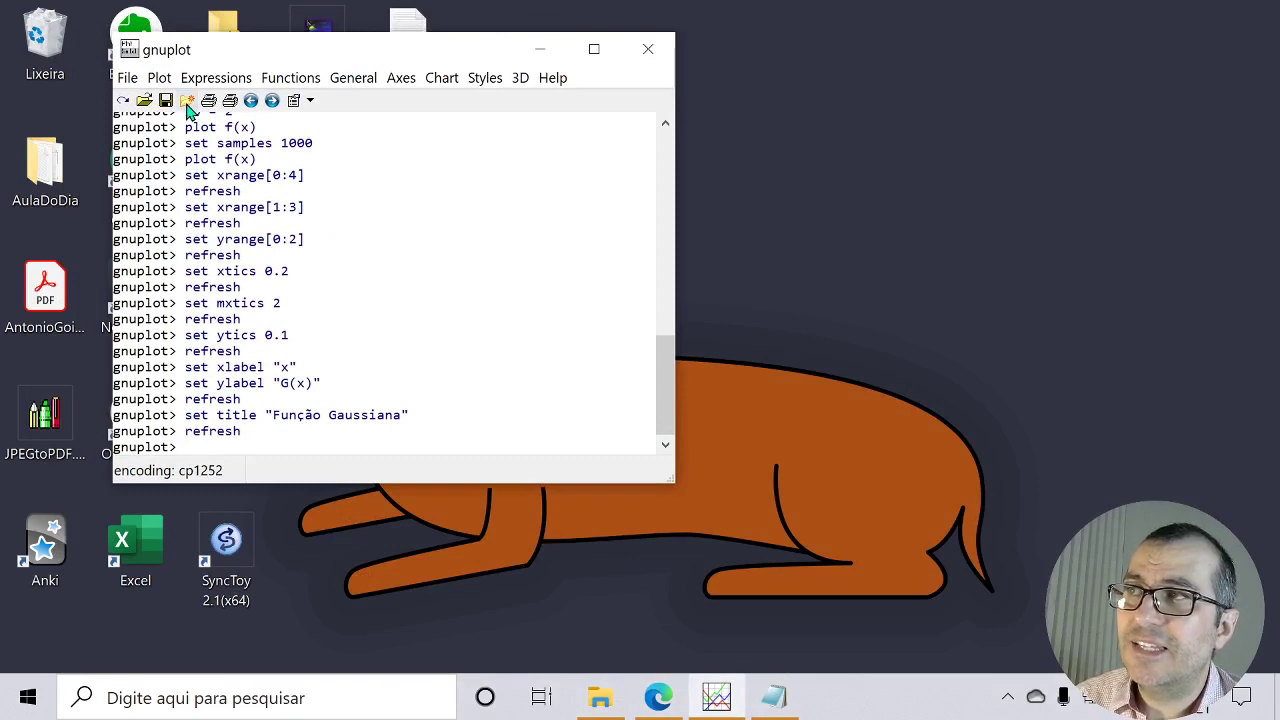
Add some blank prompt lines and reset all gnuplot plot settings.
key(Return)
key(Return)
key(Return)
key(Return)
text(reset)
key(Return)
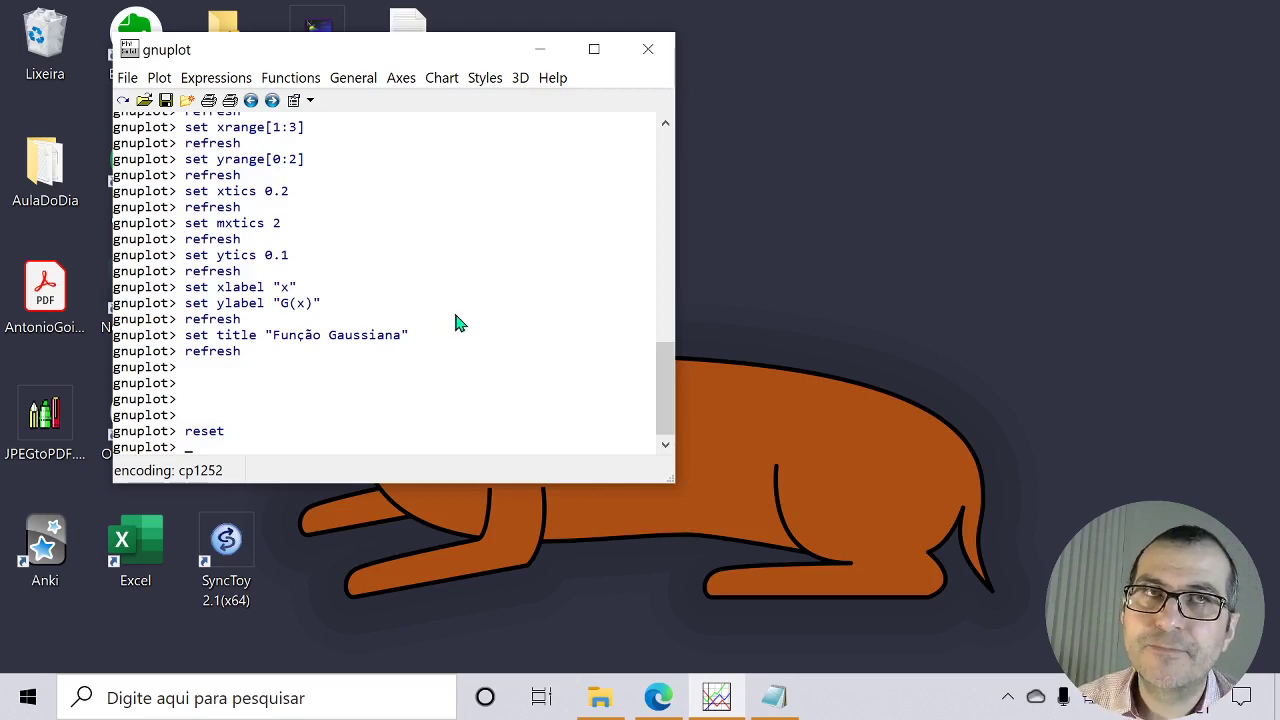
Review dados.txt and its location in the Documents folder, and return to the gnuplot console.
key(alt+Tab)
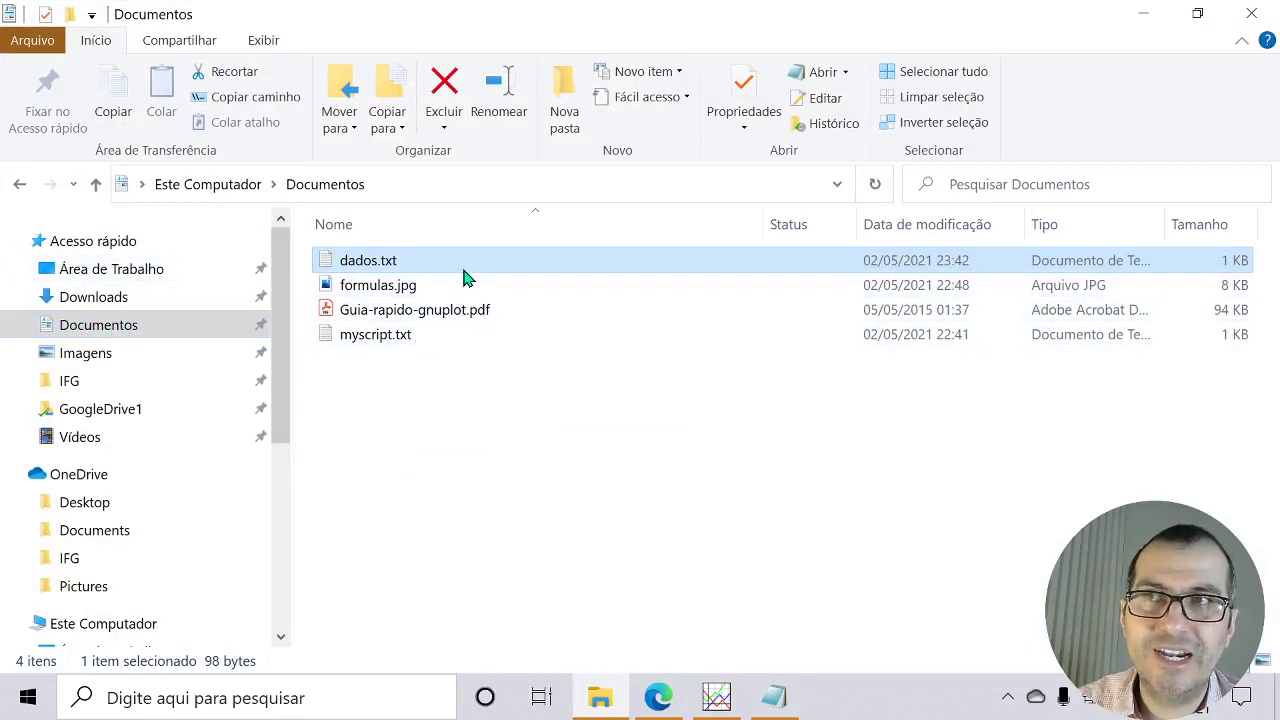
click(782, 705)
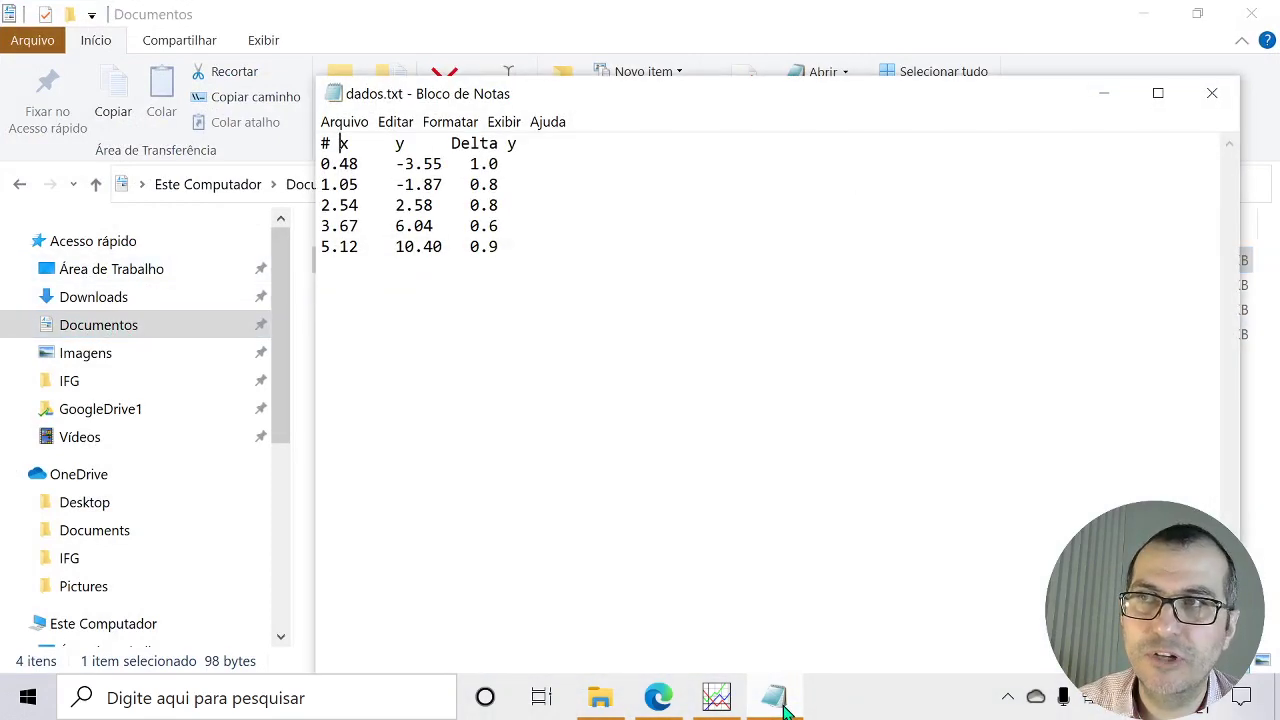
click(782, 705)
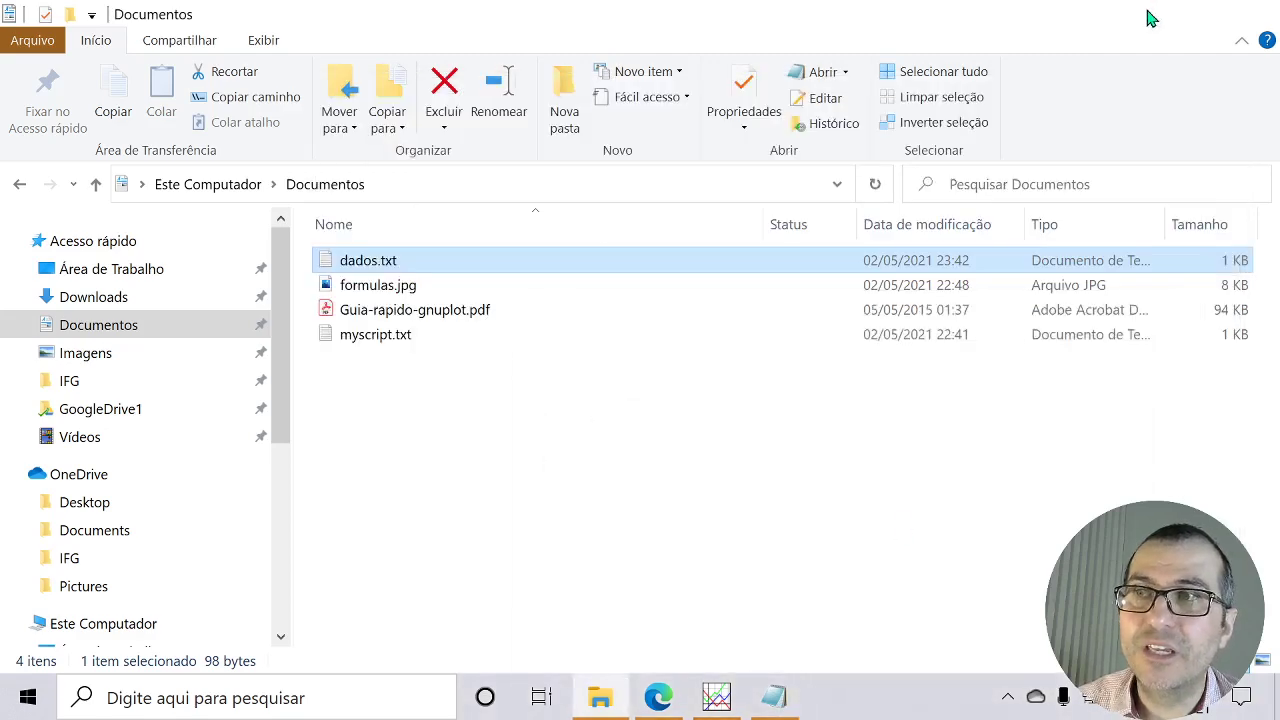
click(1143, 14)
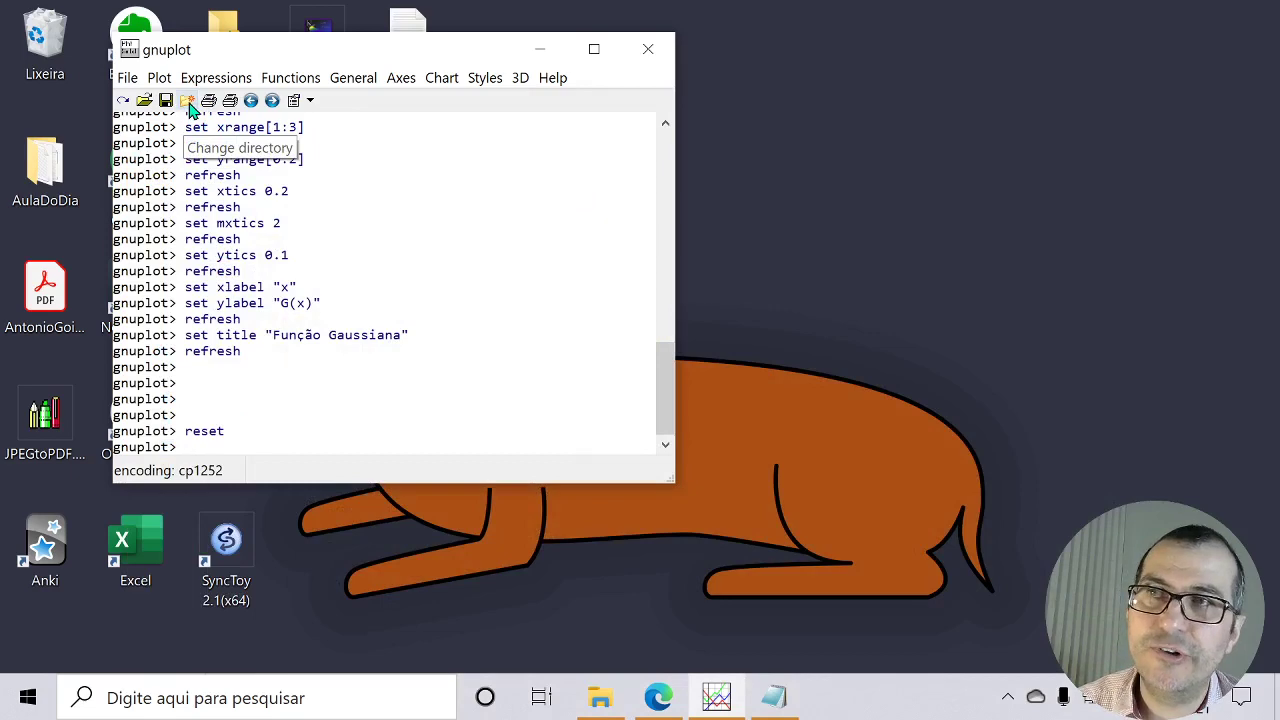
Change gnuplot's working directory to the Documentos folder under Este Computador.
click(188, 101)
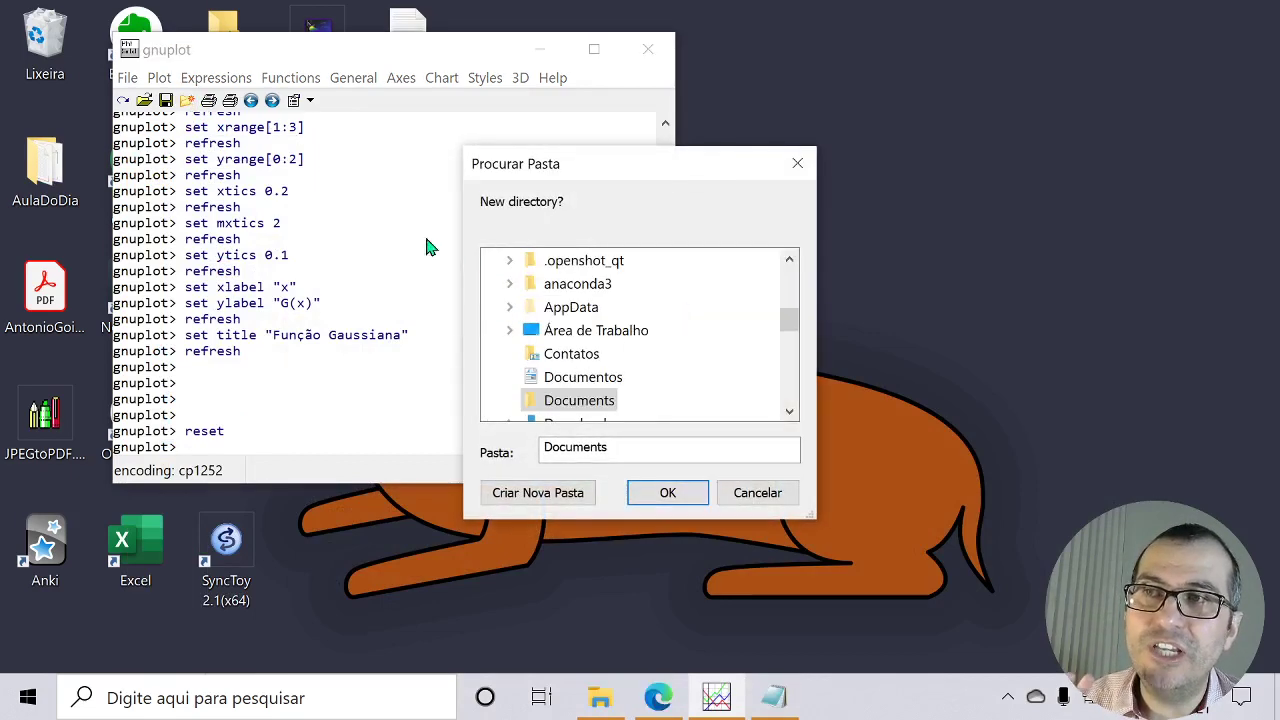
drag(790, 324, 800, 280)
click(489, 307)
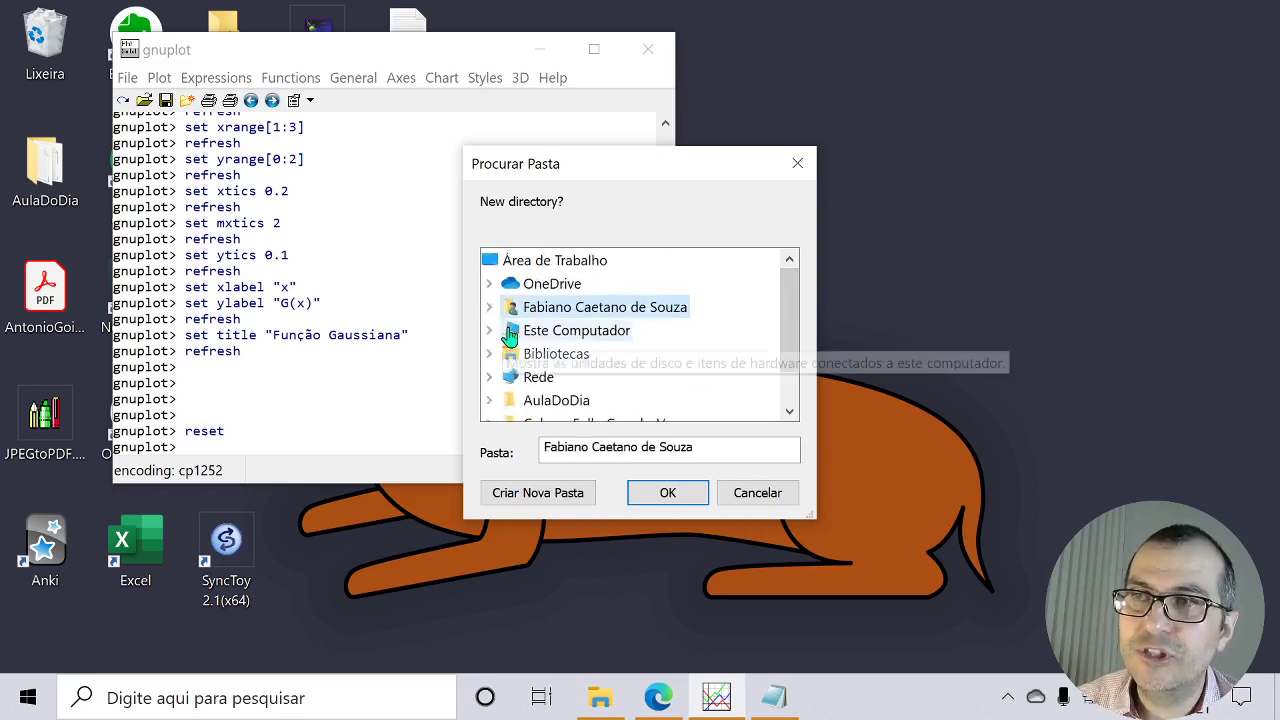
scroll(620, 370, down, 1)
scroll(580, 355, up, 1)
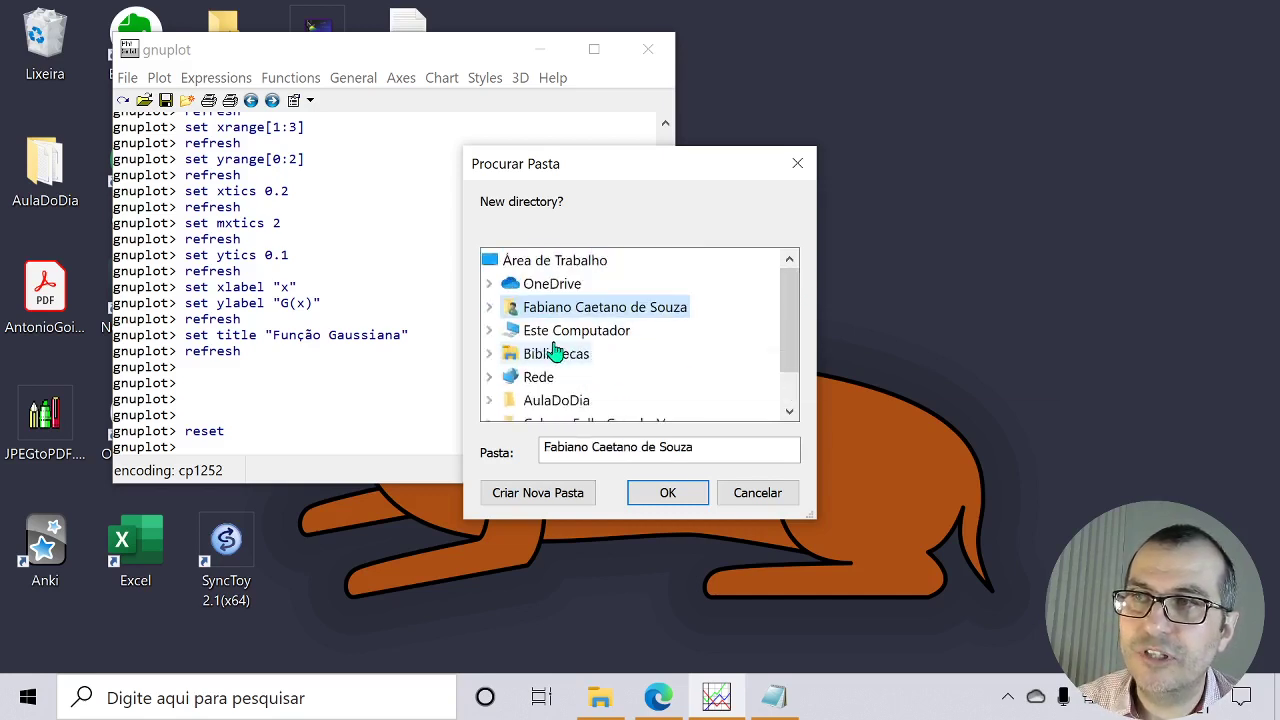
click(491, 332)
click(578, 310)
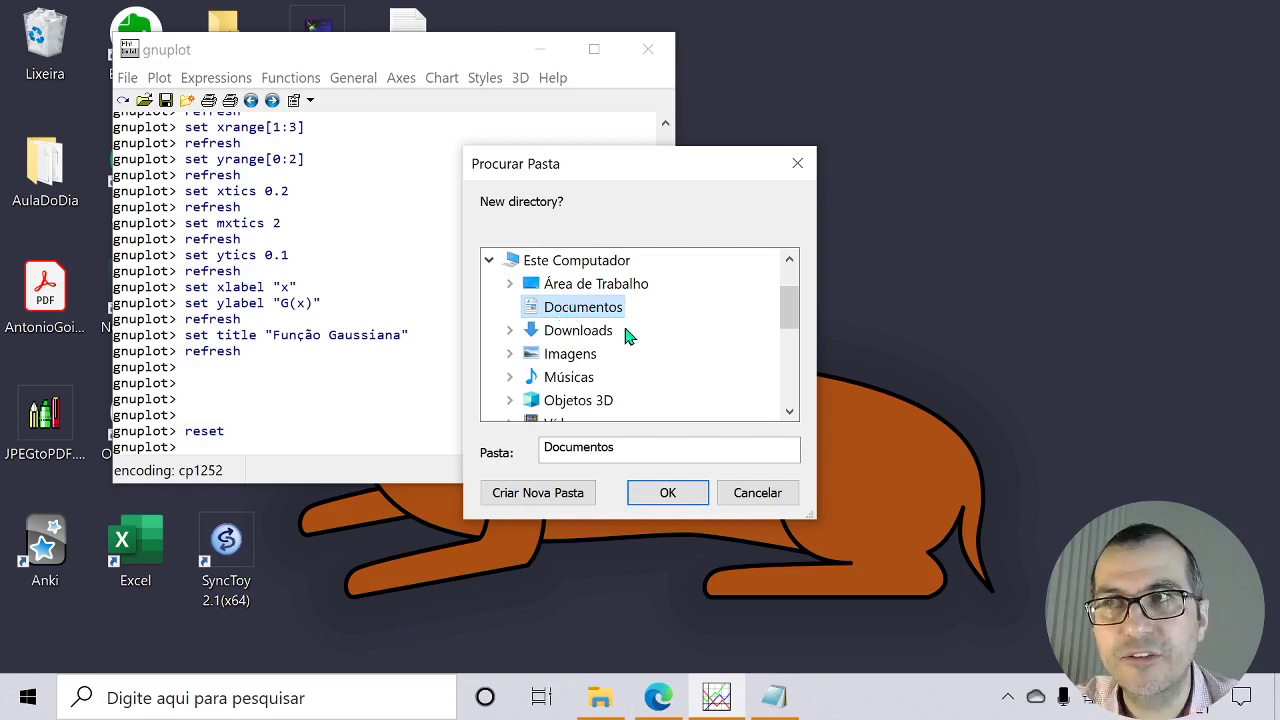
click(685, 495)
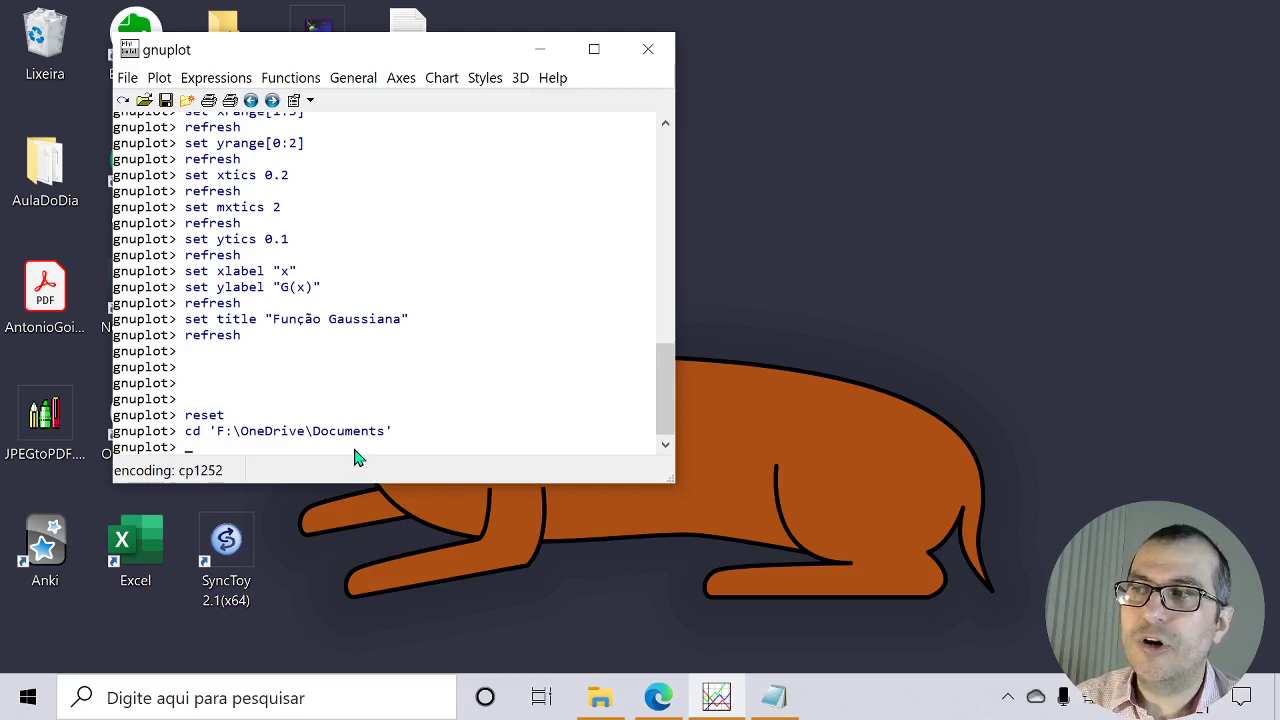
Begin a plot command for "dados.txt" using columns 1:2.
text(plot)
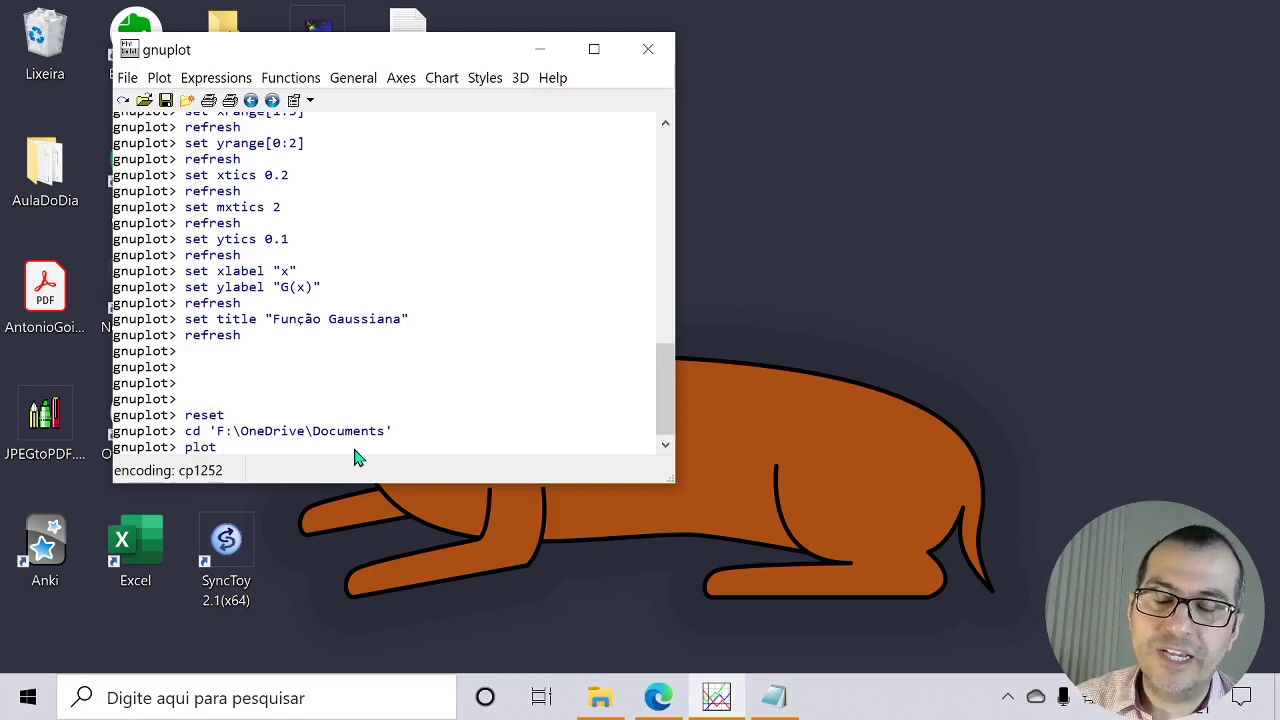
text( ")
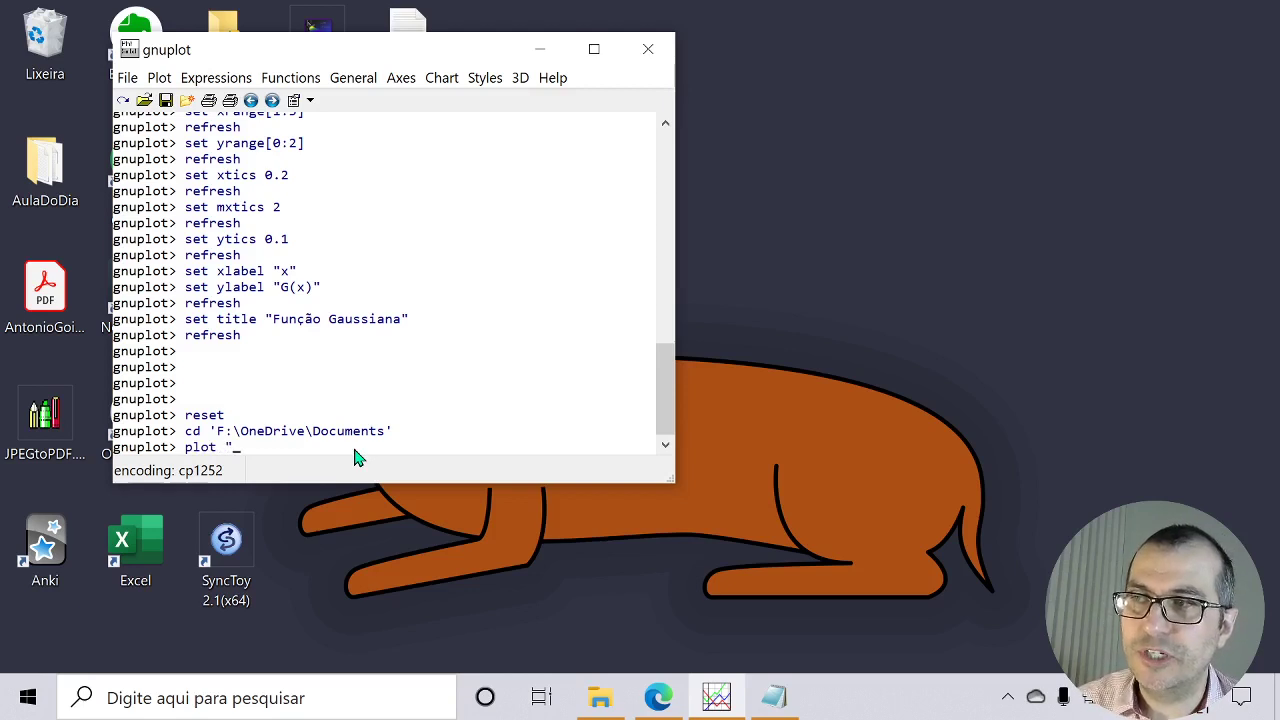
text(dados)
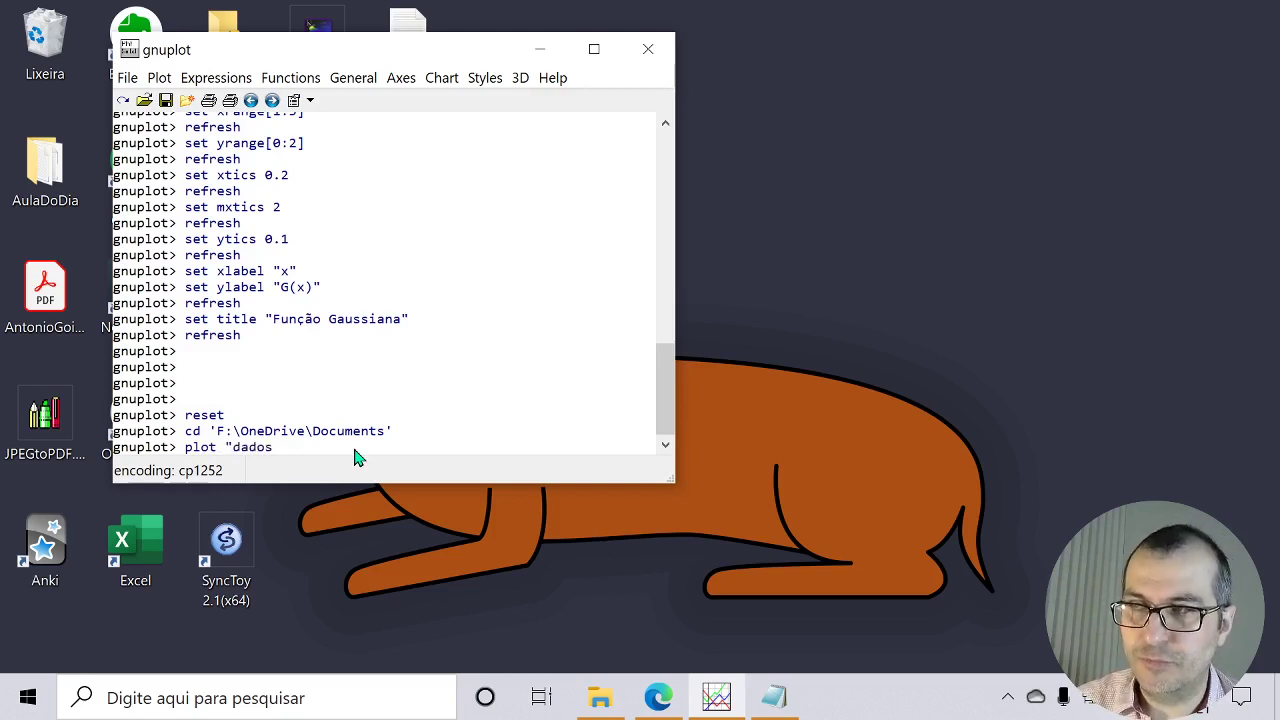
text(.txt)
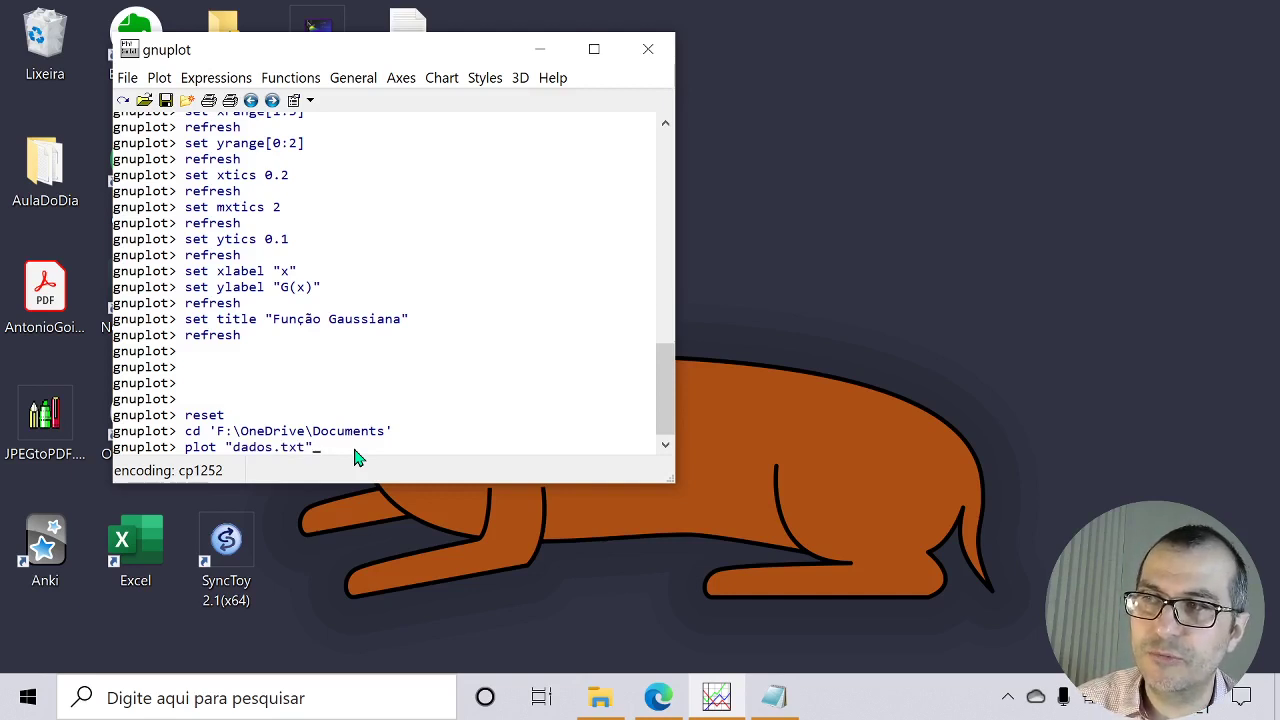
text(" using 1:2)
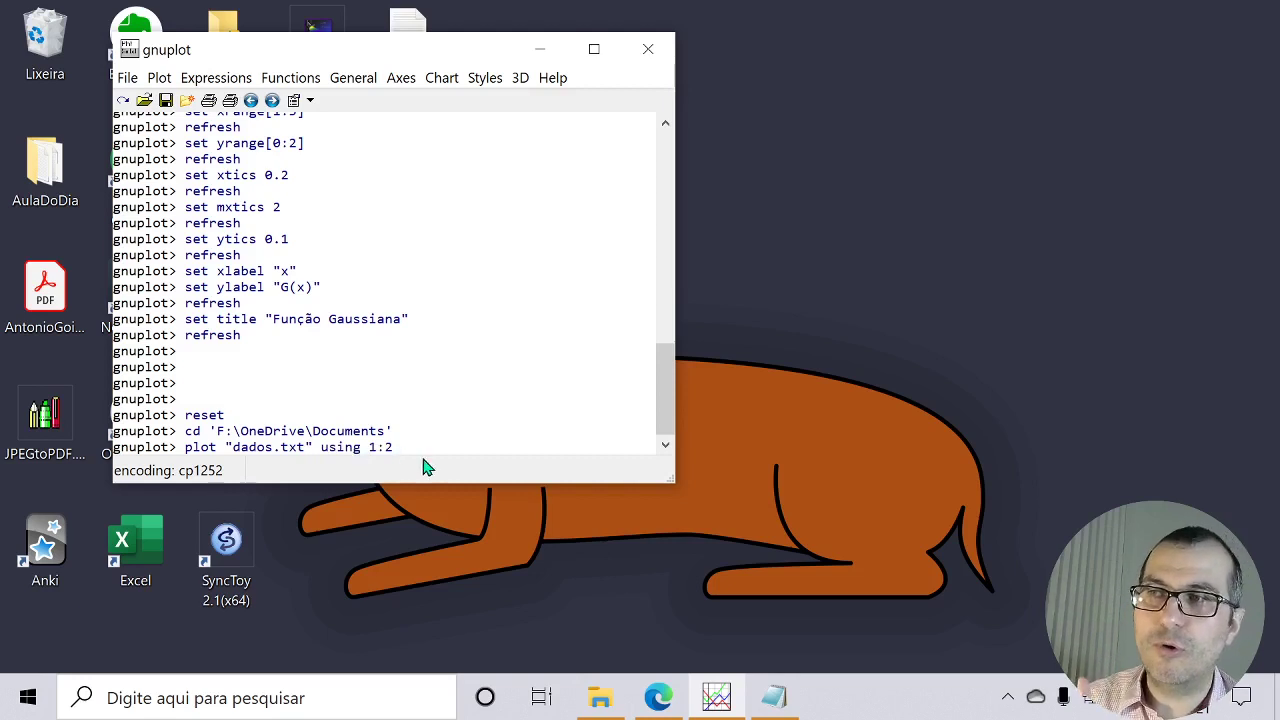
drag(360, 447, 394, 447)
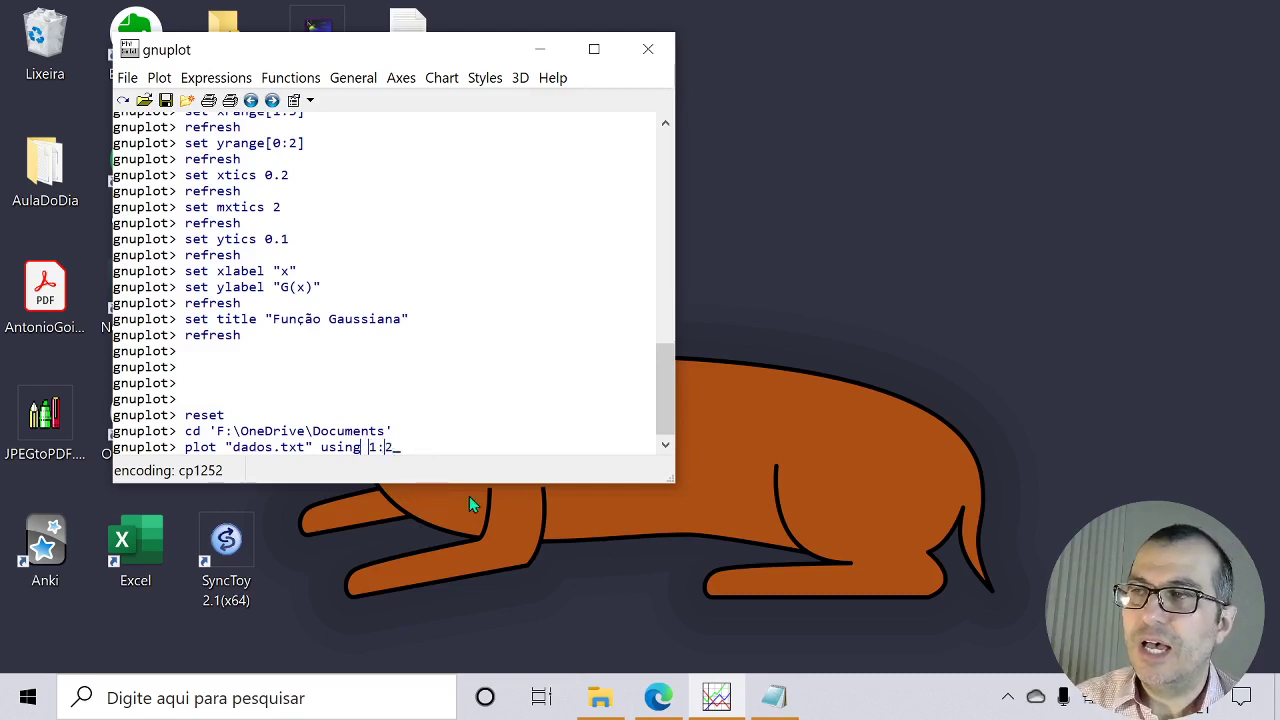
Complete the plot command with points, pointtype 4 and linecolor 5, and run it.
text(with)
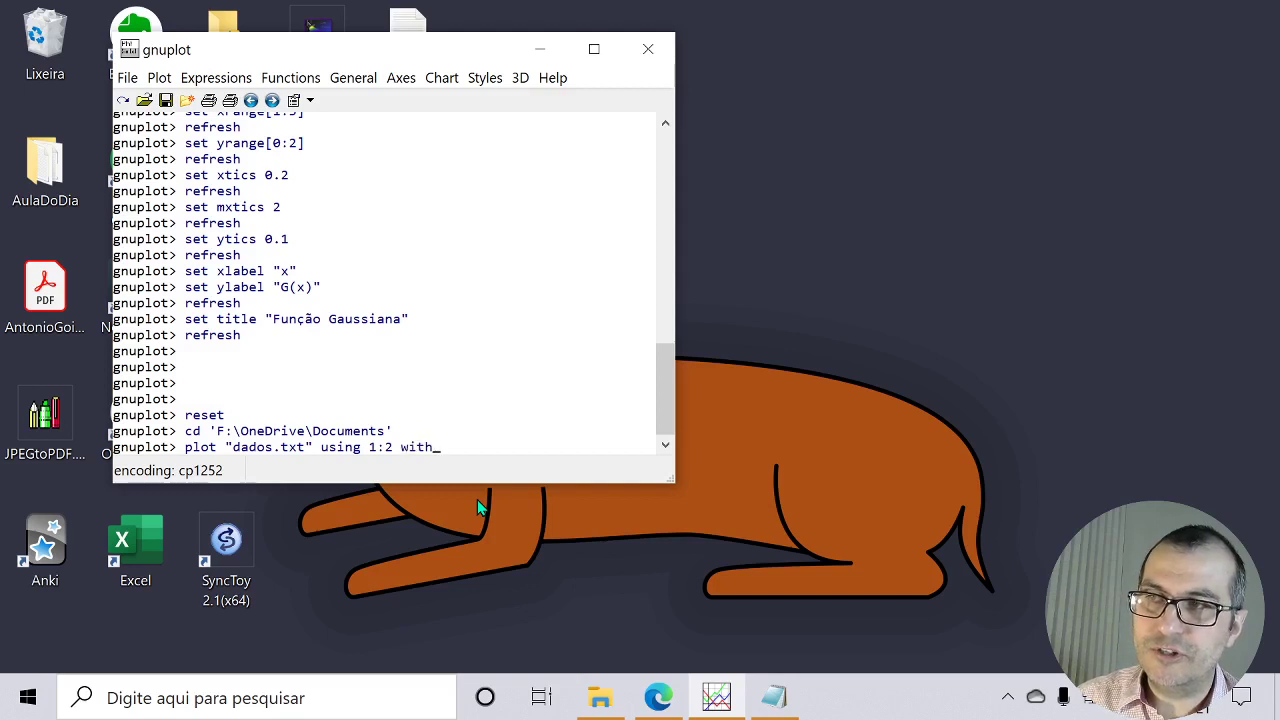
text( points)
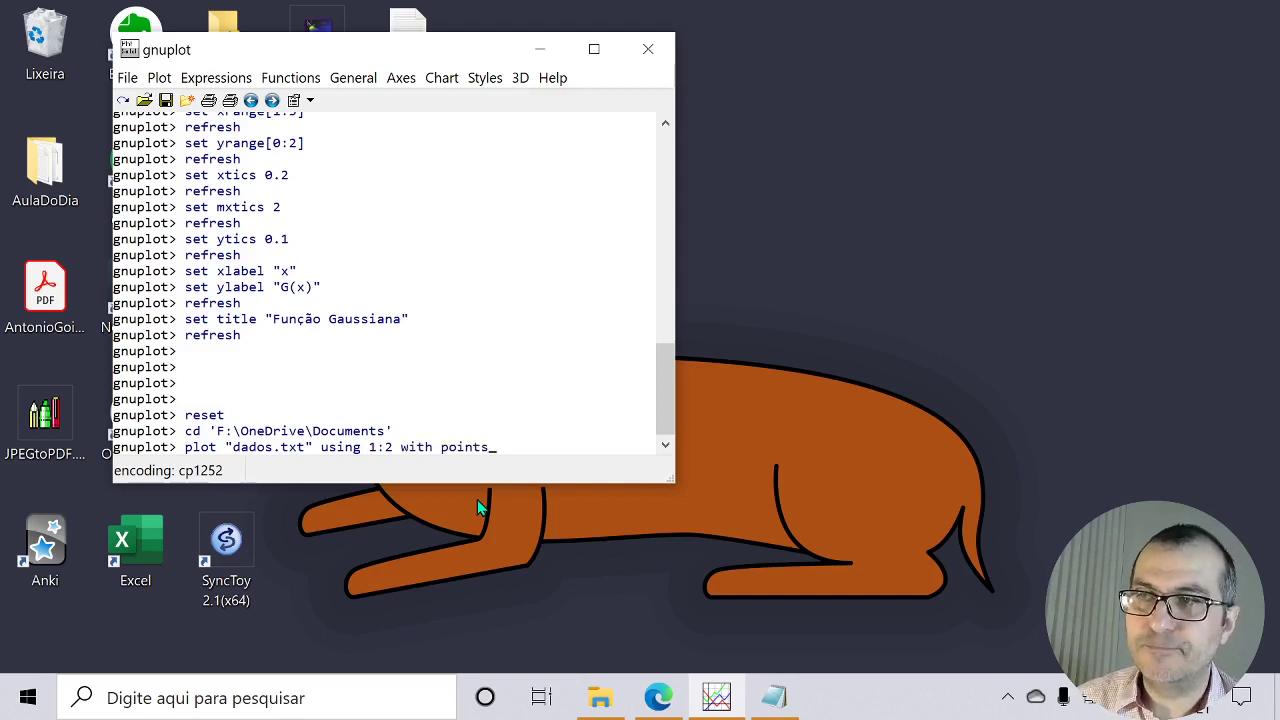
text( pointy)
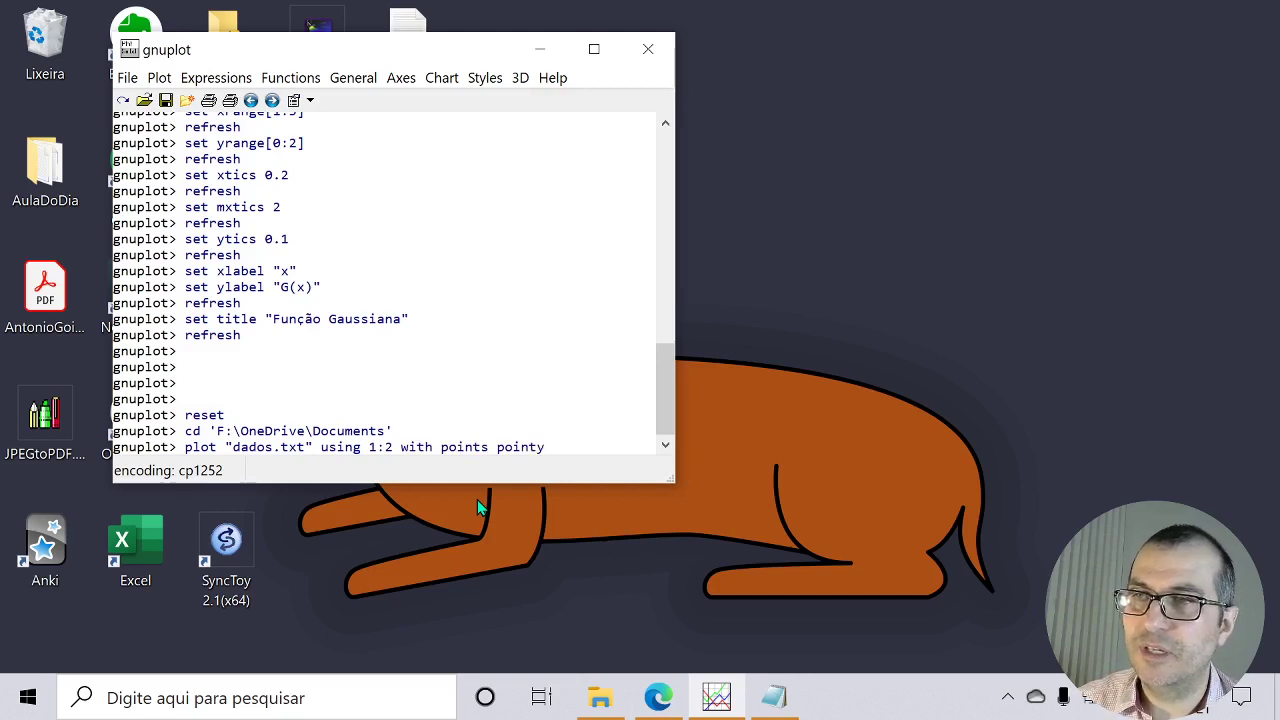
key(BackSpace)
text(type)
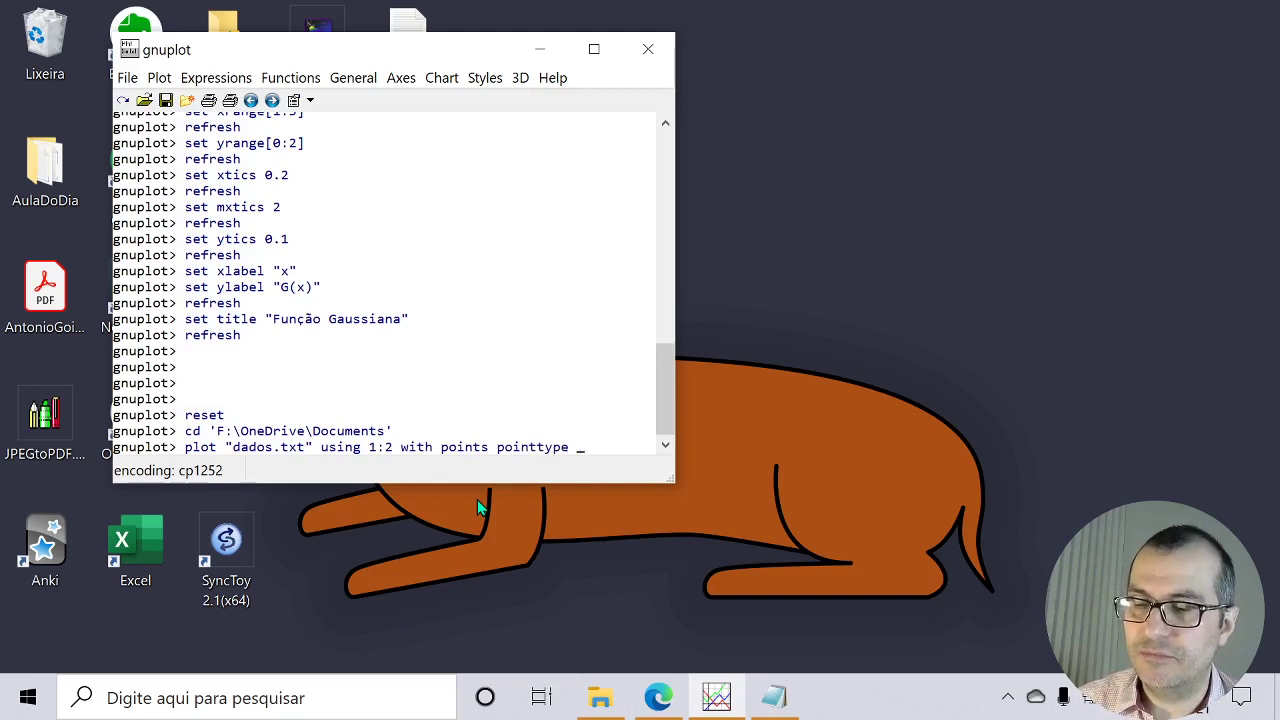
text( 4)
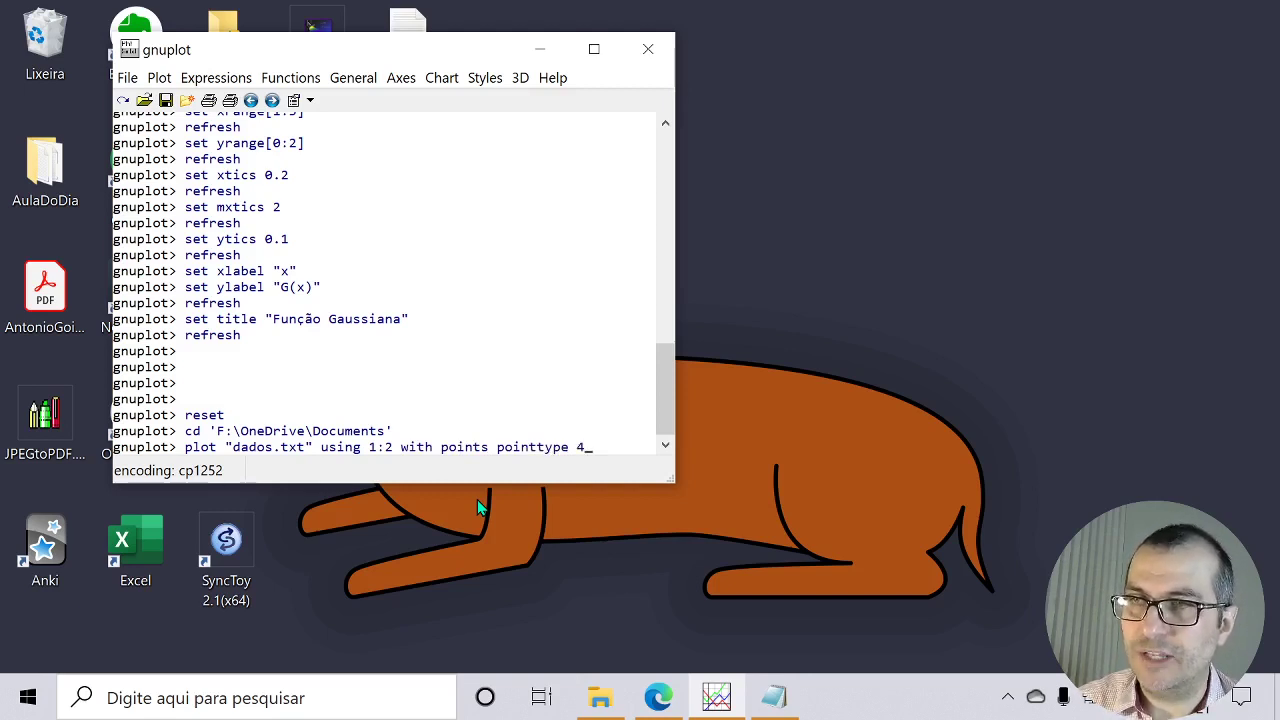
text( line)
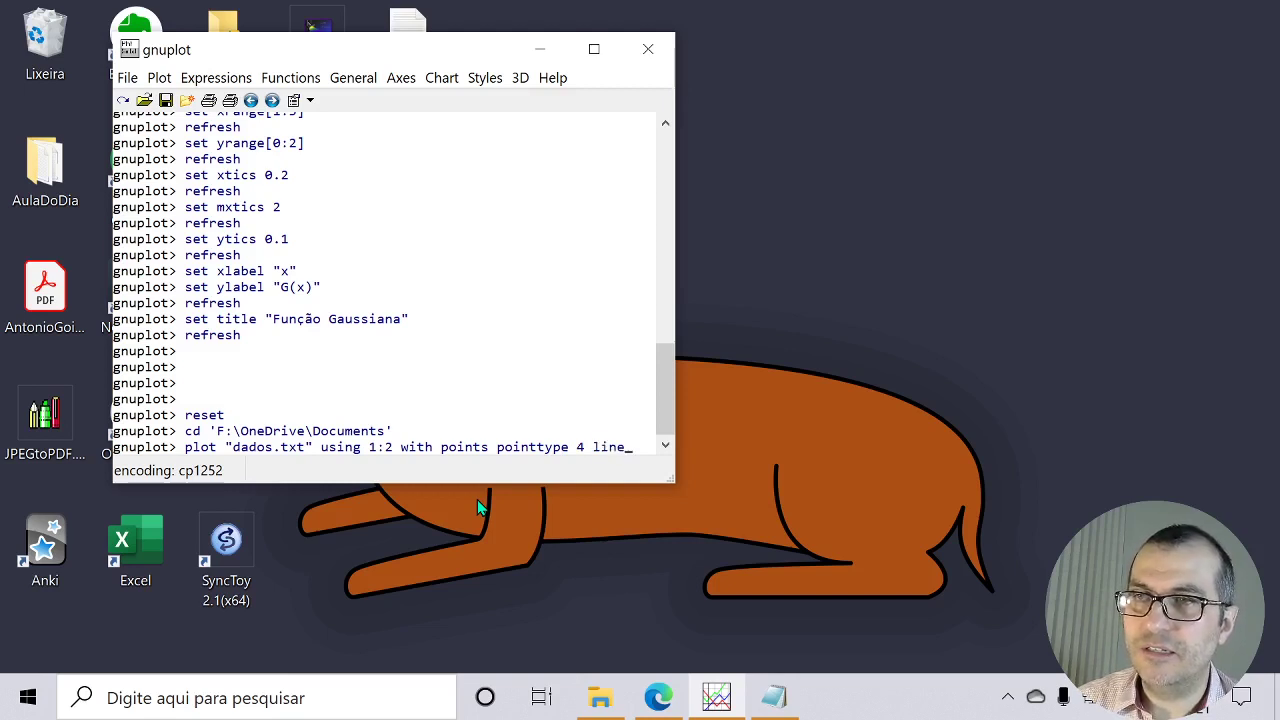
text(c)
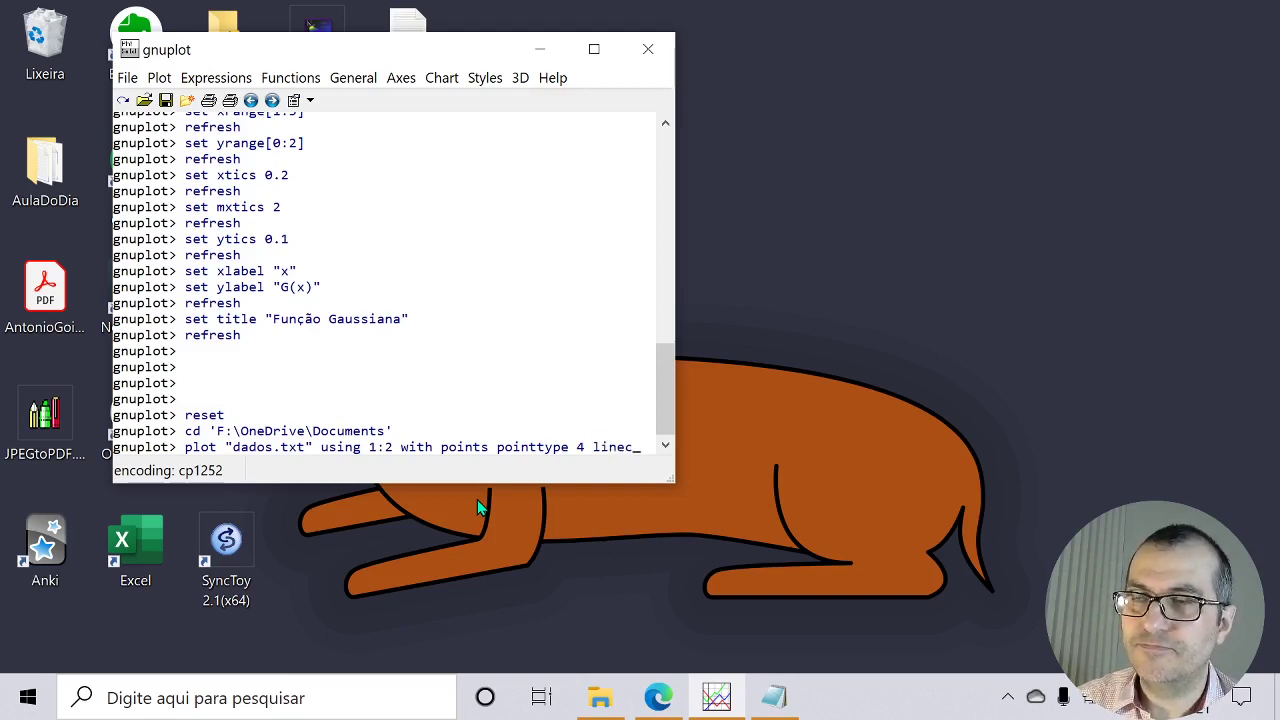
text(olor)
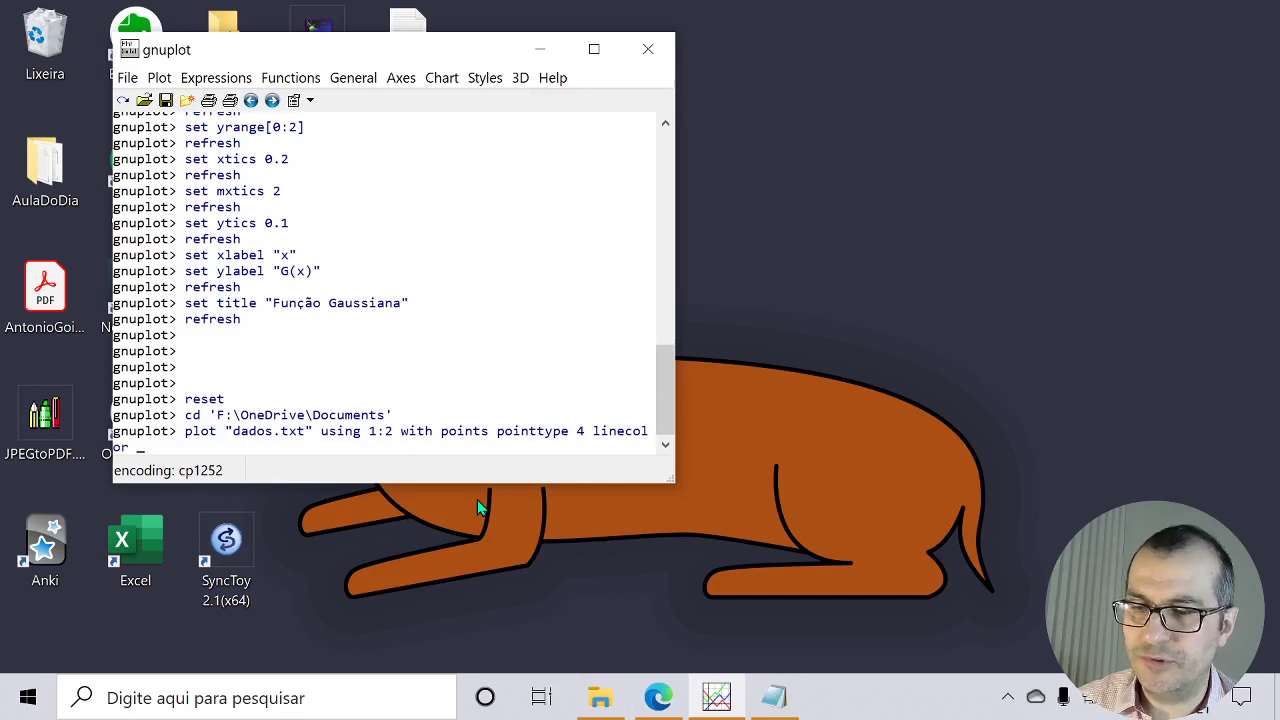
text( 5)
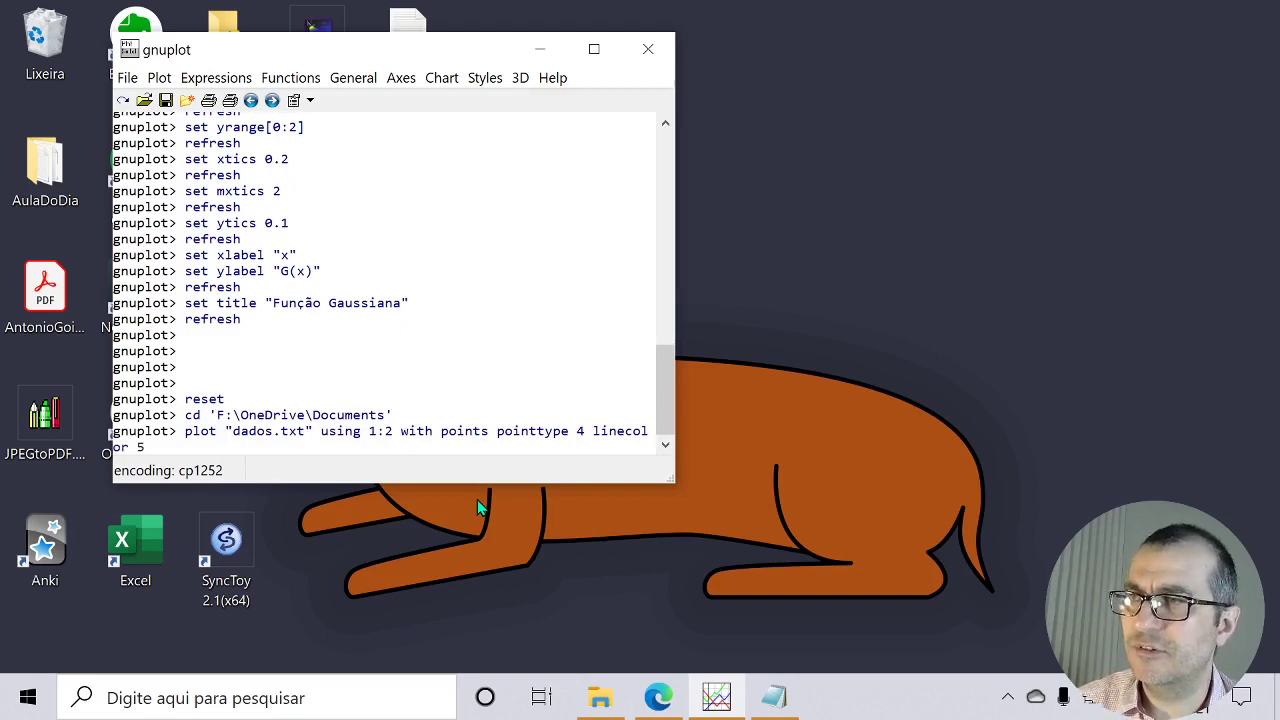
key(Return)
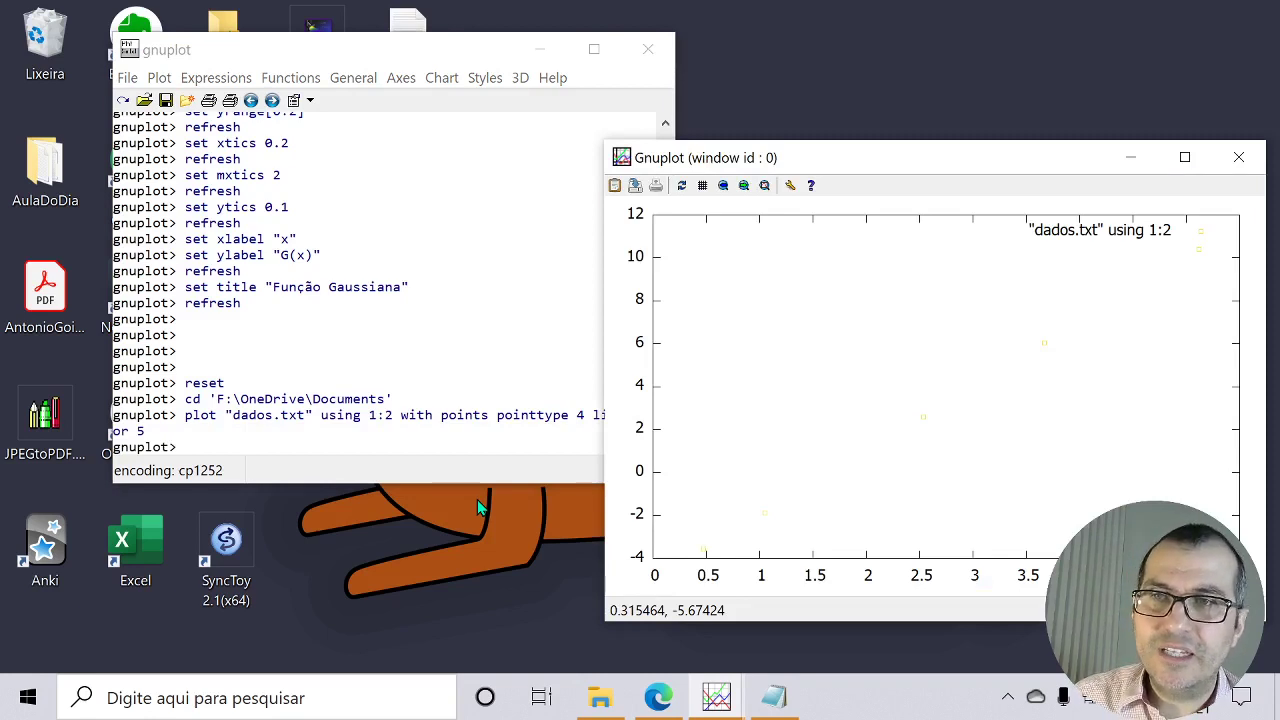
Run the test command to view the available line colors and point types.
click(525, 375)
text(test)
key(Return)
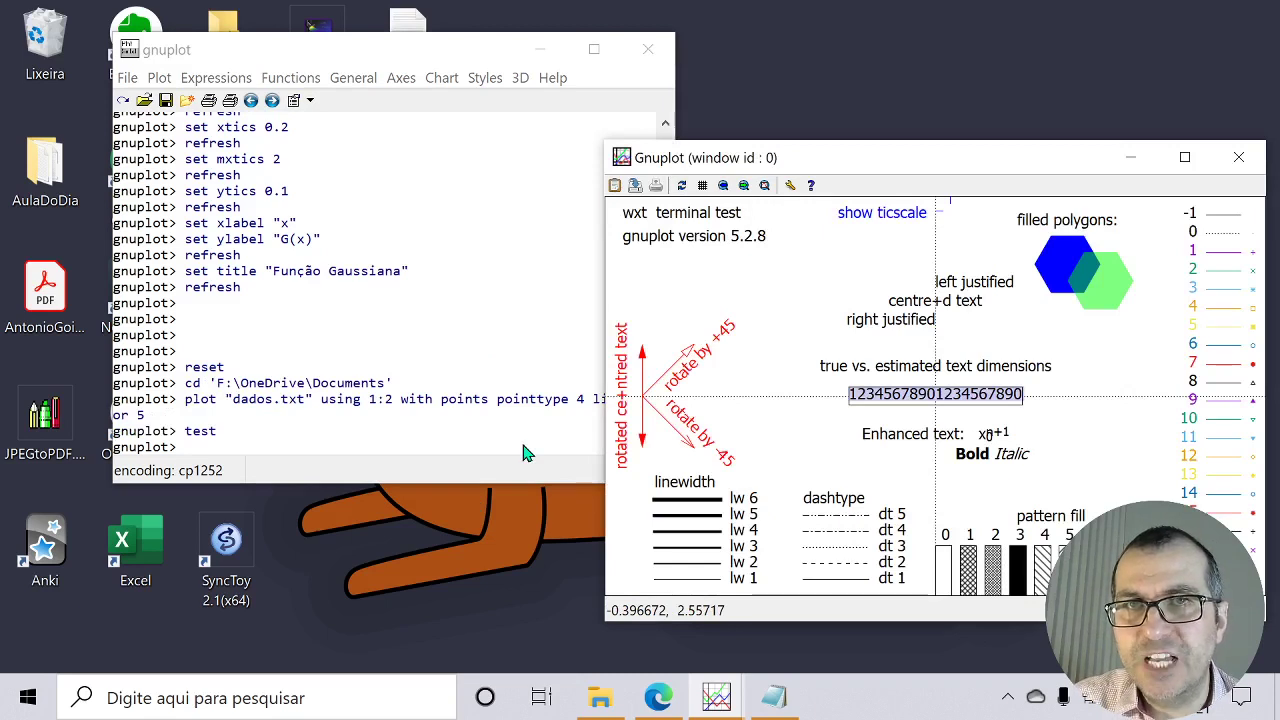
Plot the dados.txt data again with linecolor 6, reusing the earlier plot command.
click(441, 387)
key(Up)
key(Up)
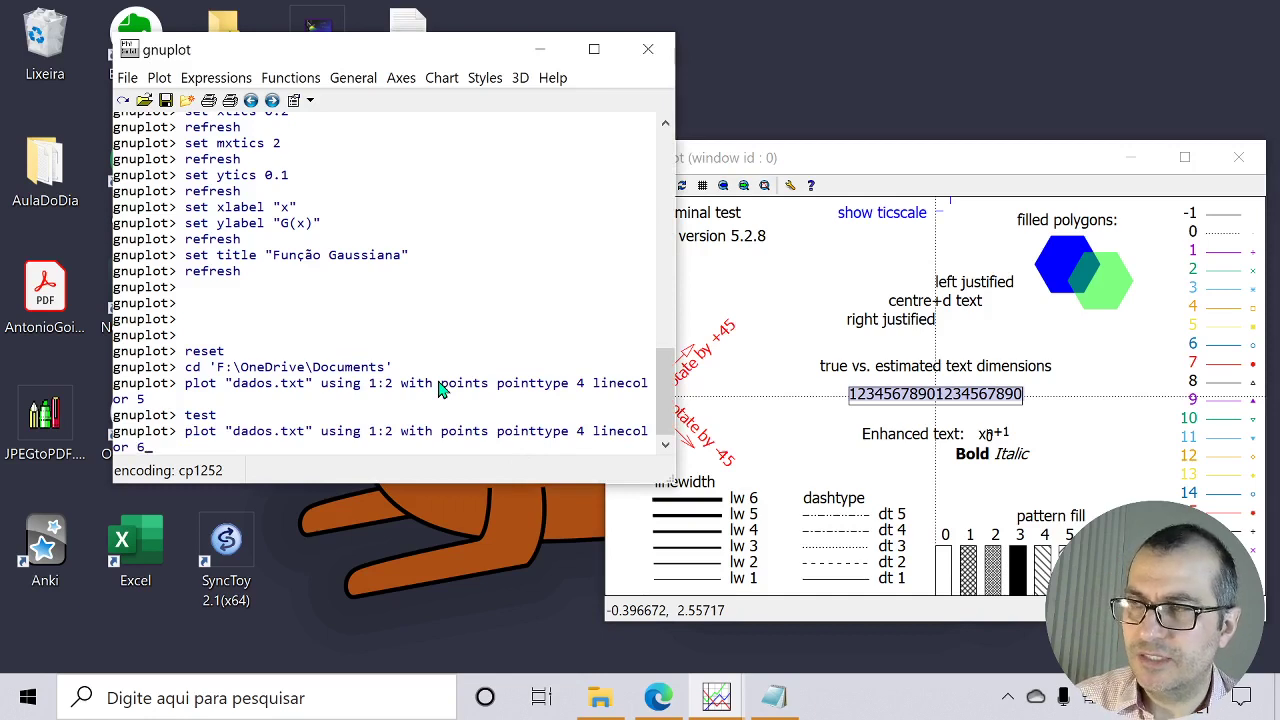
text(6)
key(Return)
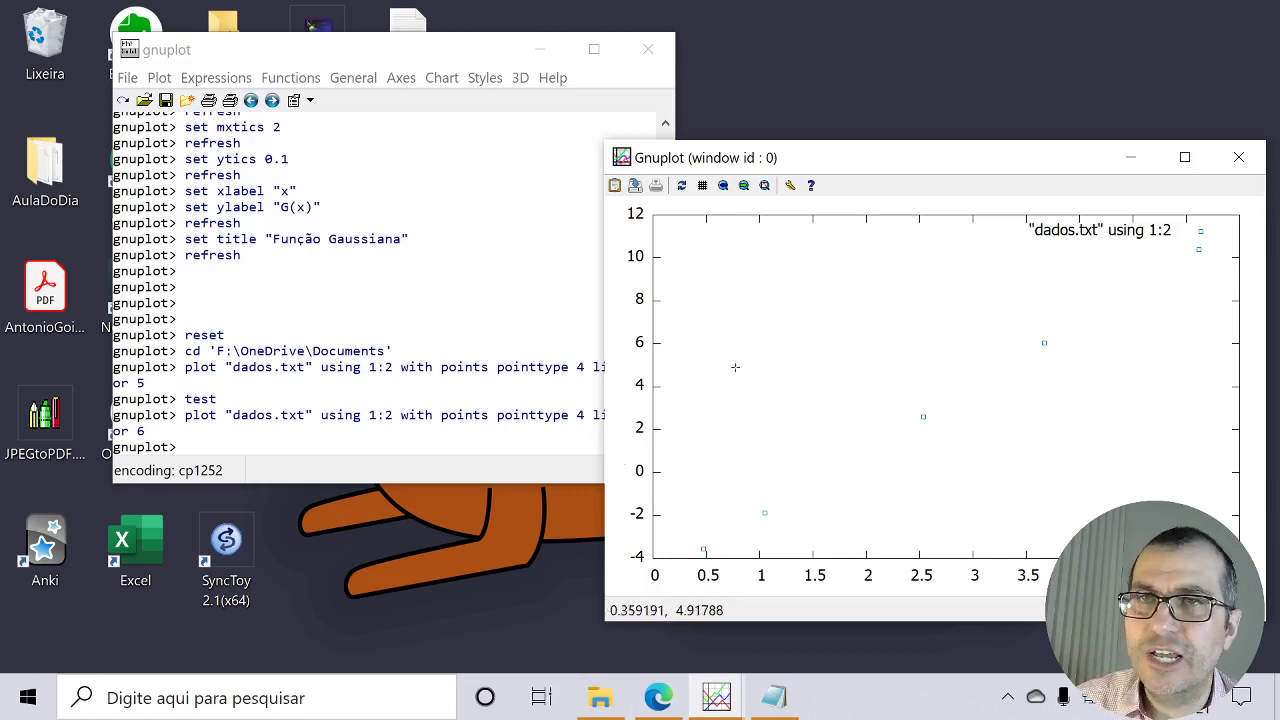
Enlarge the data points by running the last plot command again with pointsize 2 added.
click(430, 402)
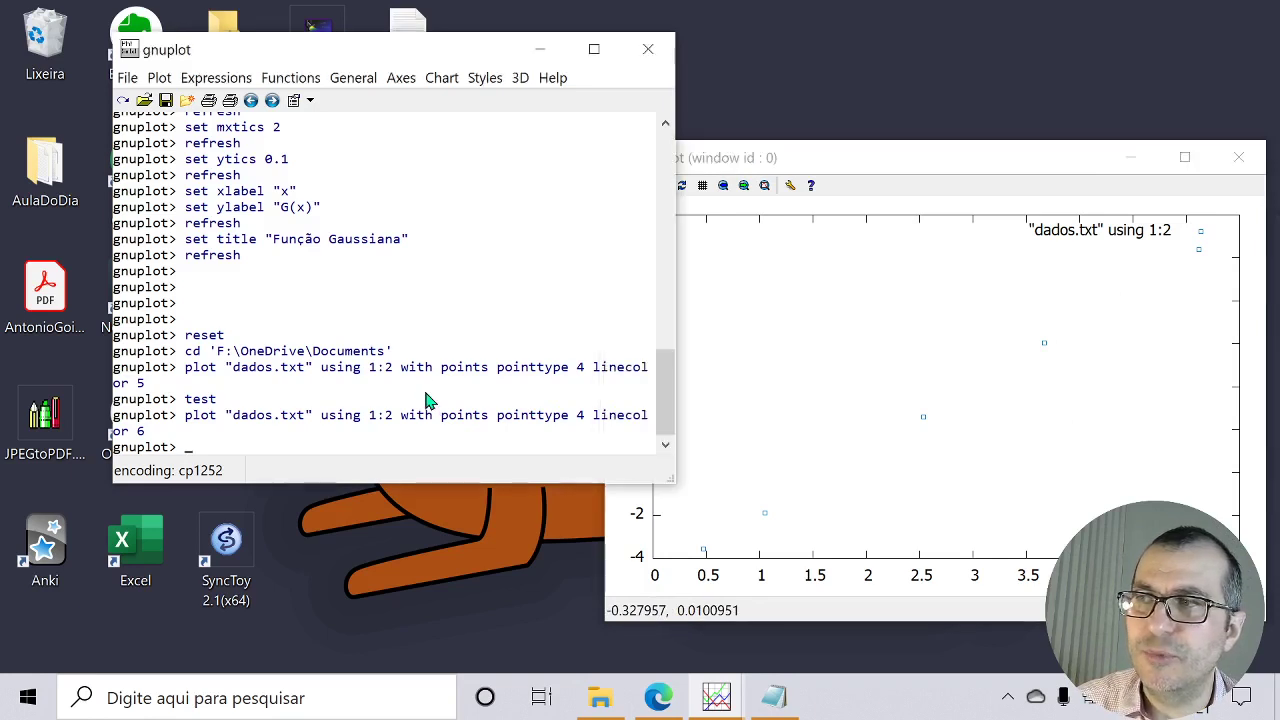
key(Up)
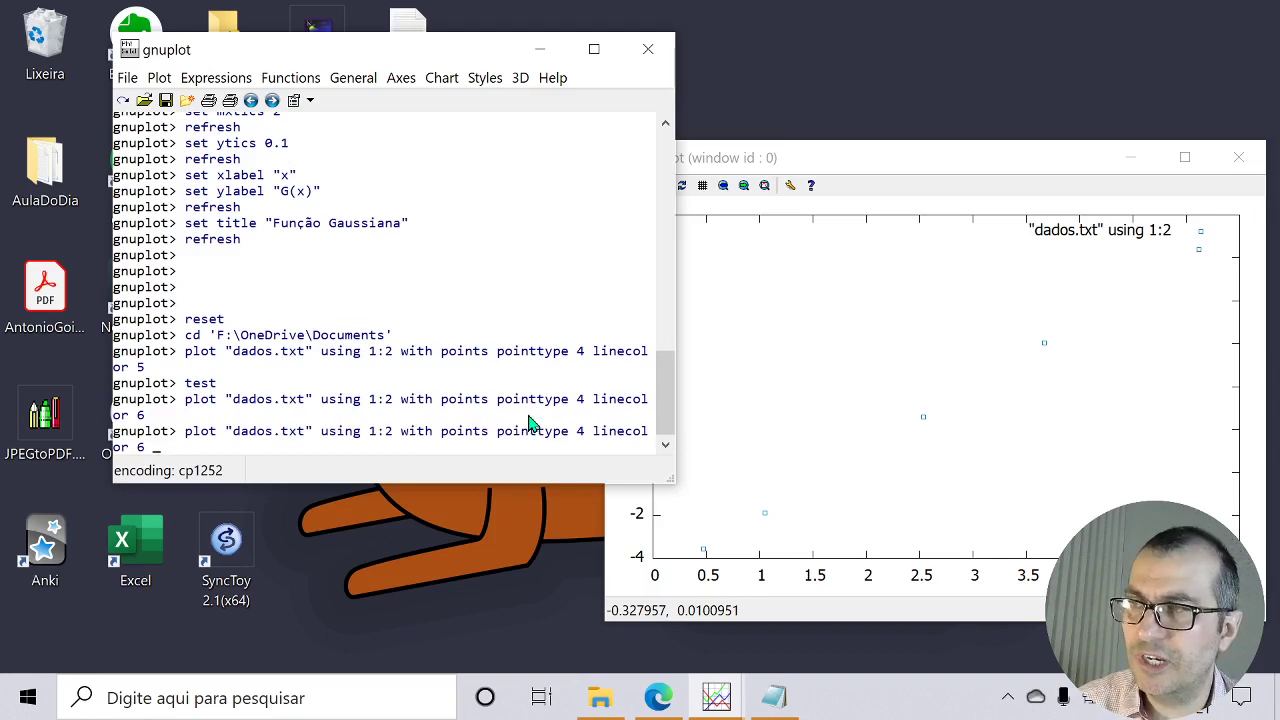
text(poin)
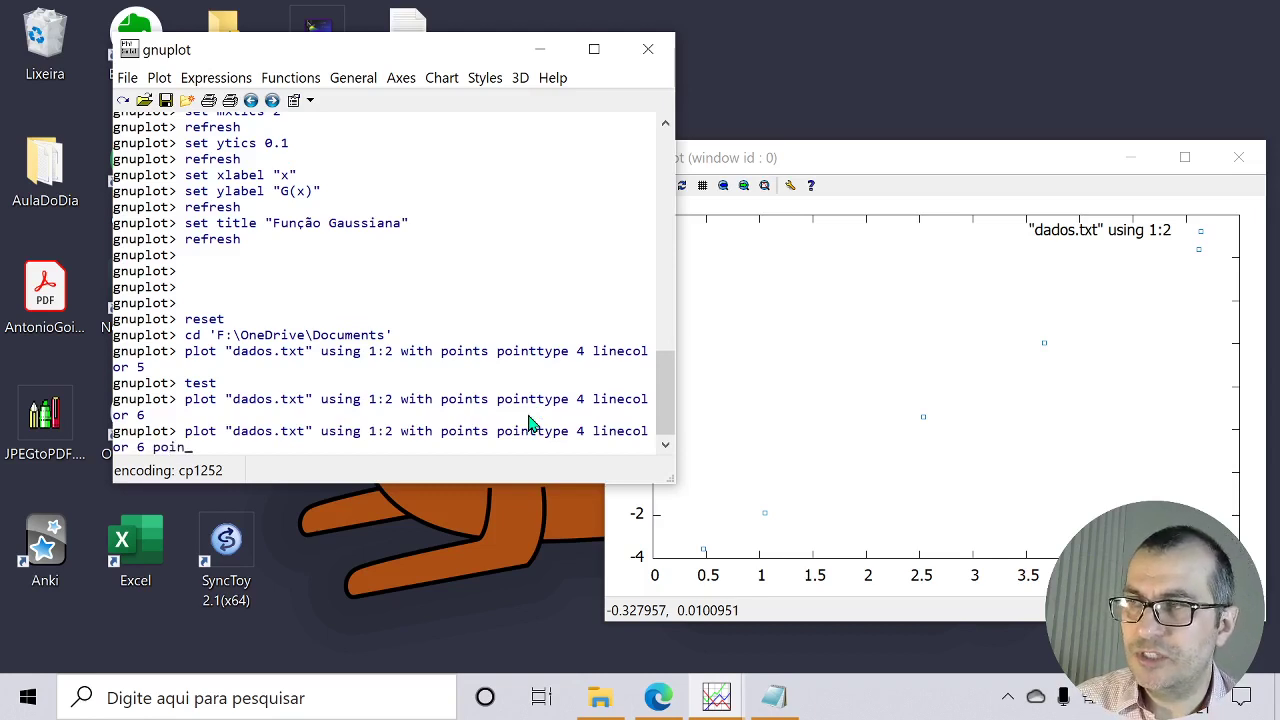
text(tsyize 2)
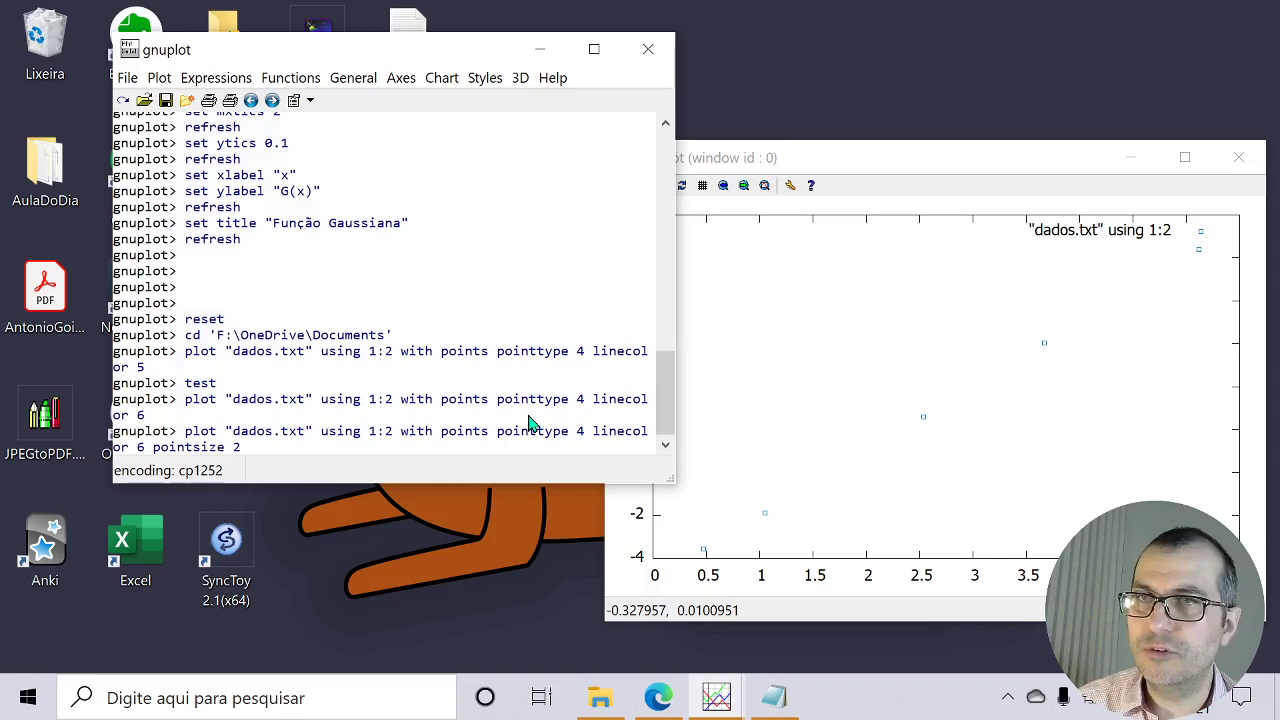
key(Return)
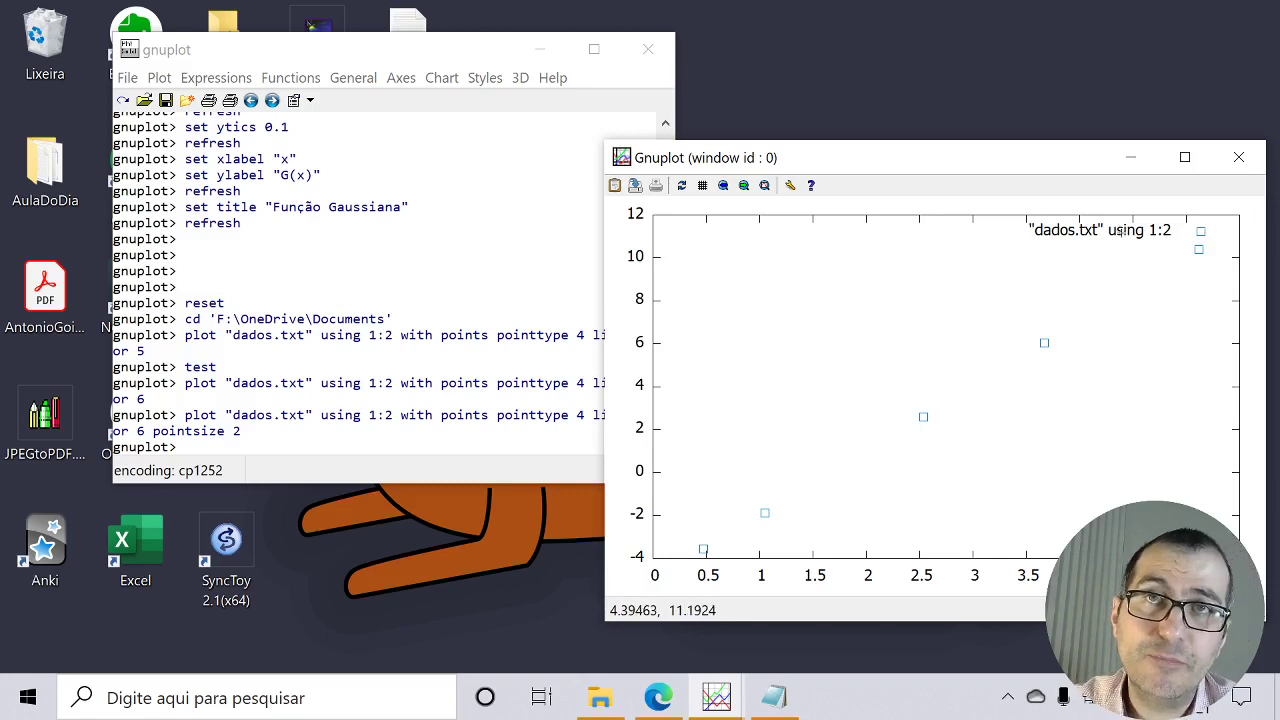
Move the plot's key to the left with set key left, refresh the graph, and return to the console.
click(530, 288)
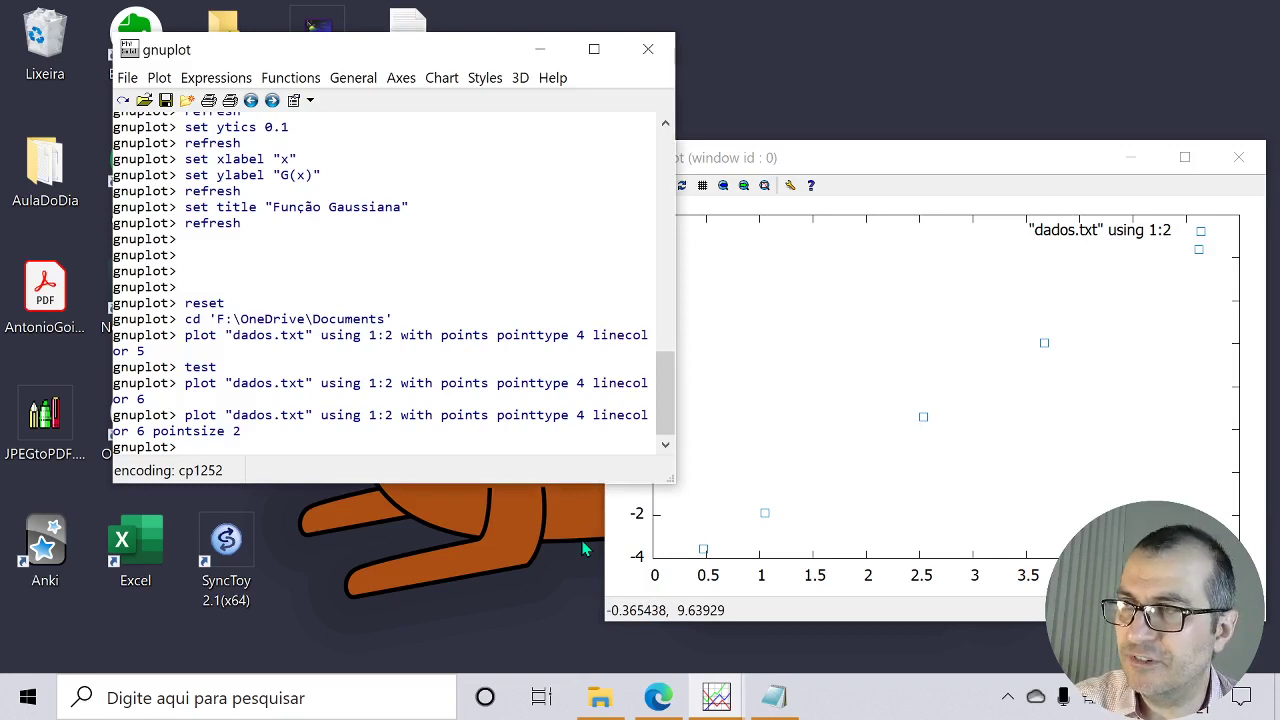
text(set key)
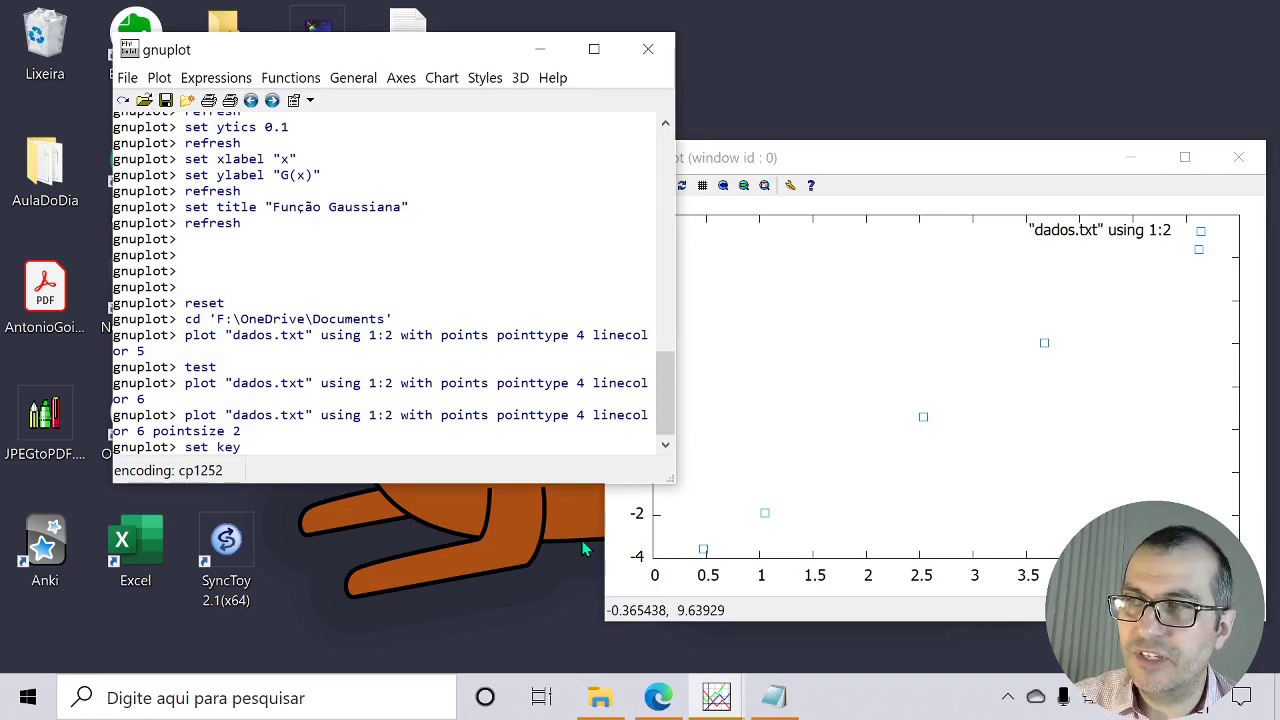
text(left)
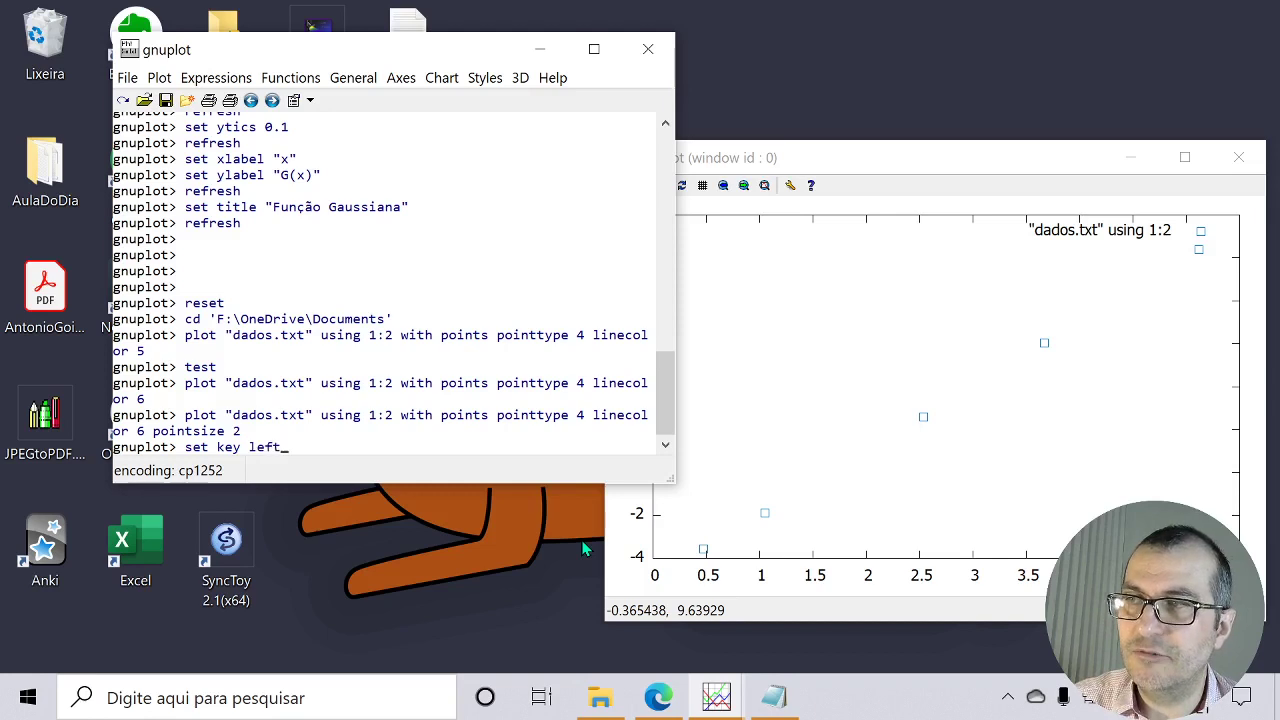
key(Return)
key(Up)
key(Escape)
text(ref)
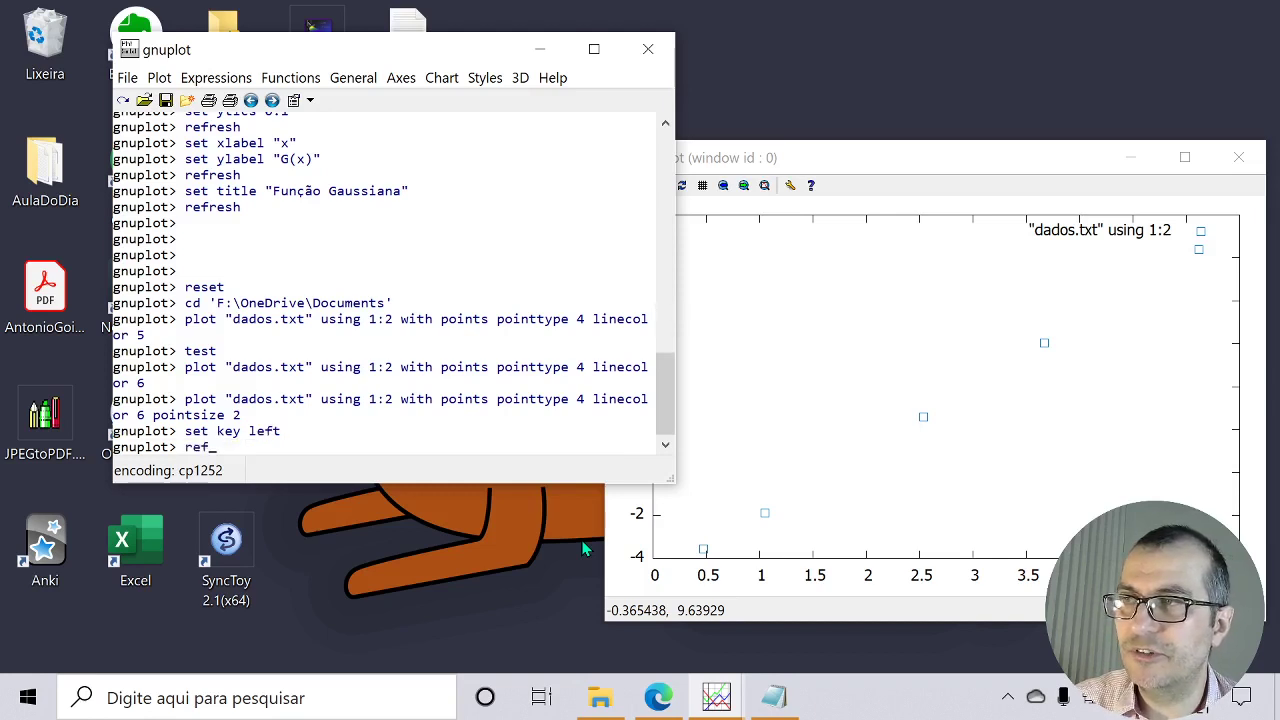
text(resh)
key(Return)
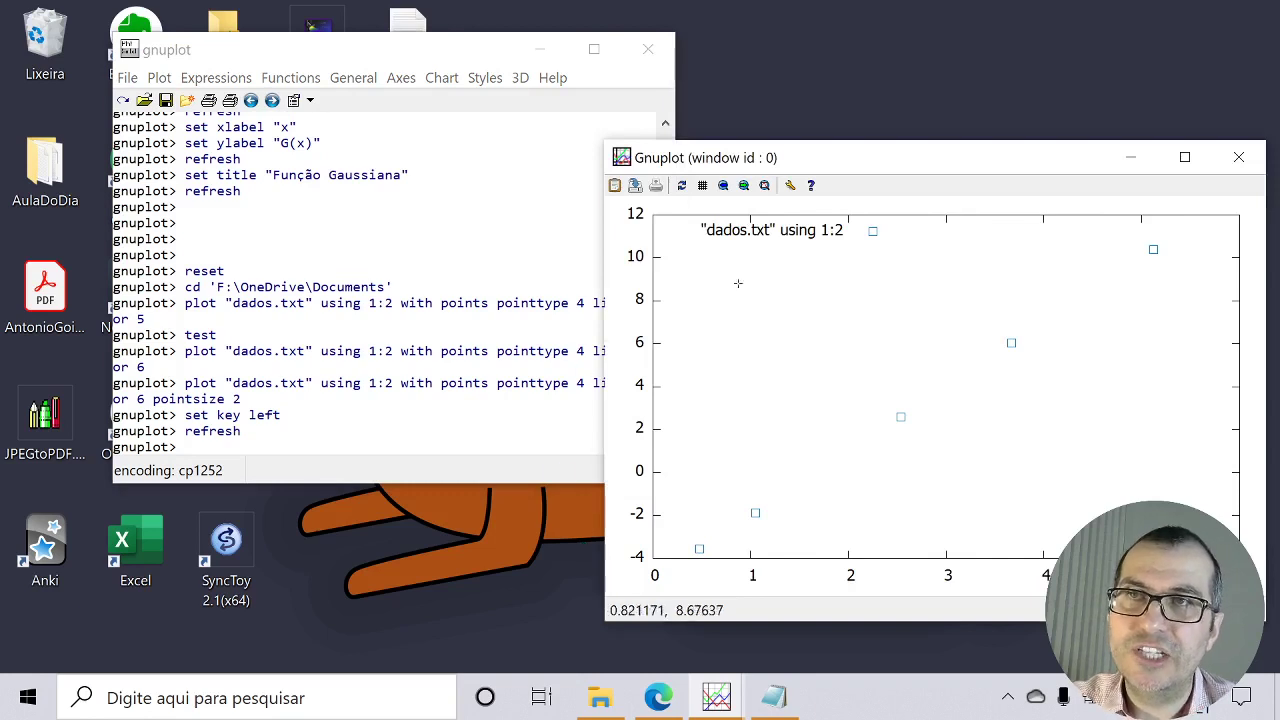
click(362, 390)
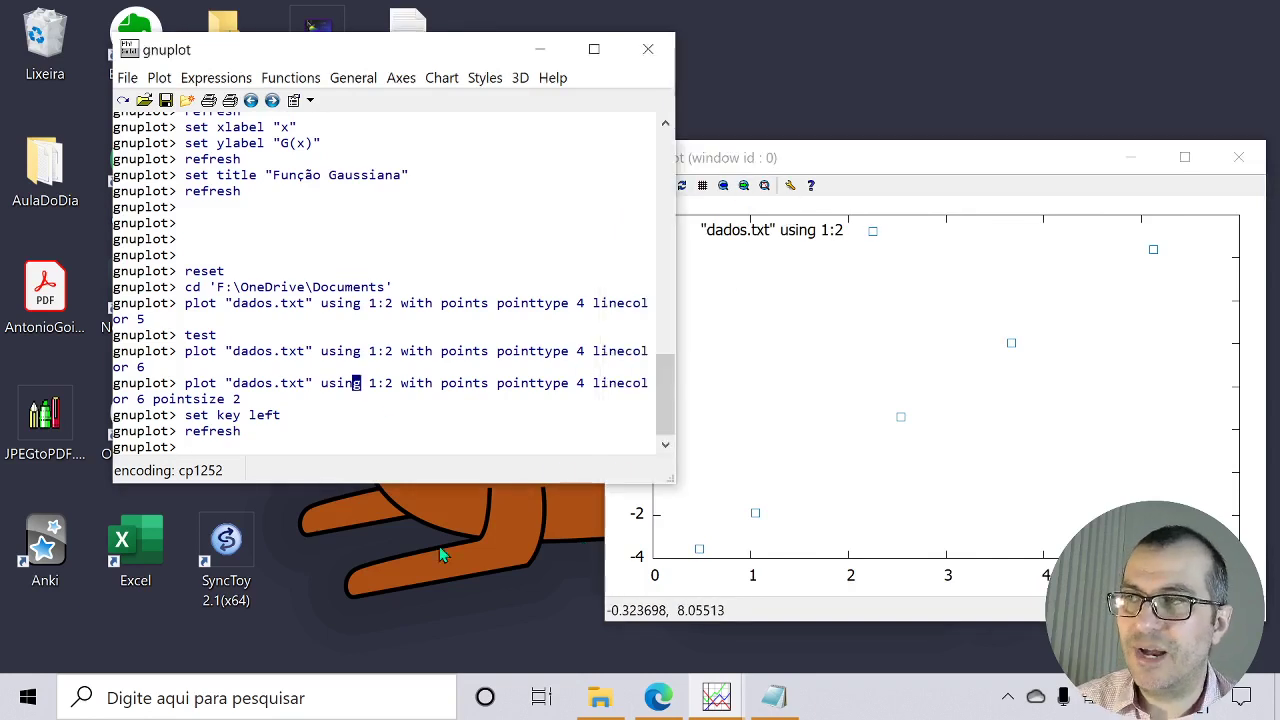
Set the plot's key position to left bottom with set key left bottom.
text(set key left bottom)
key(Return)
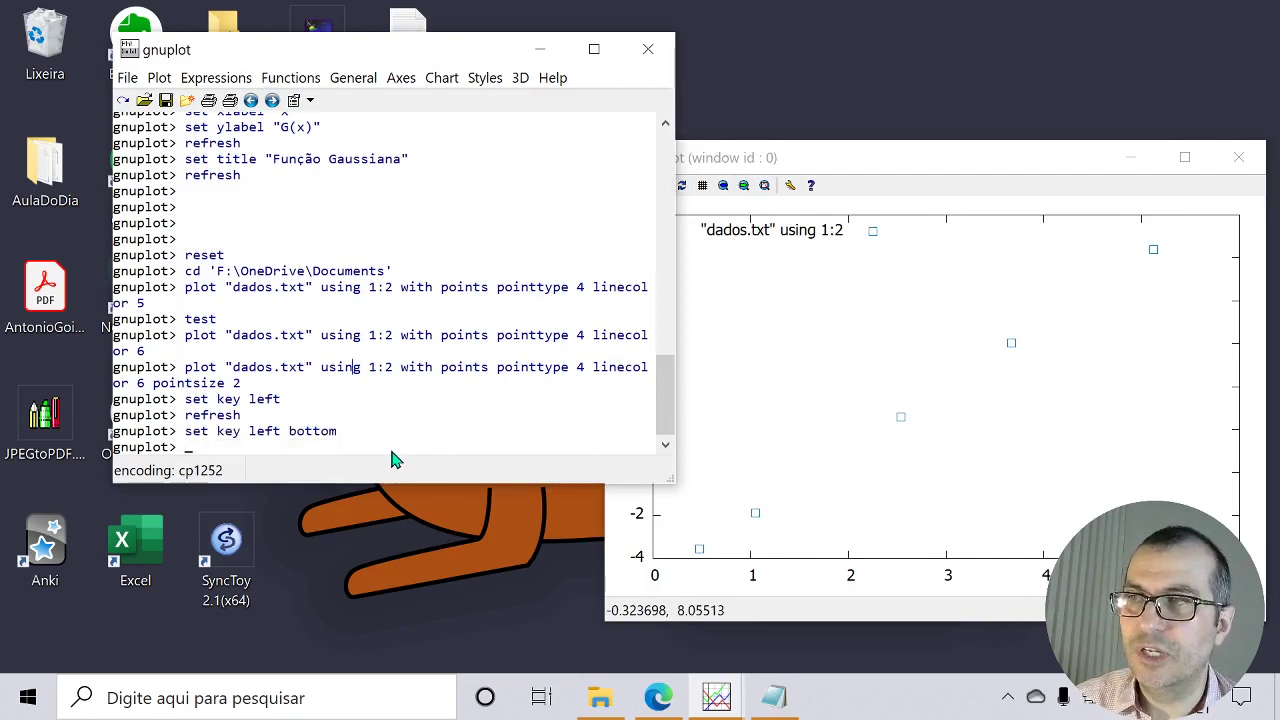
Reissue the last key command as set key right bottom and refresh the graph.
key(Up)
key(Up)
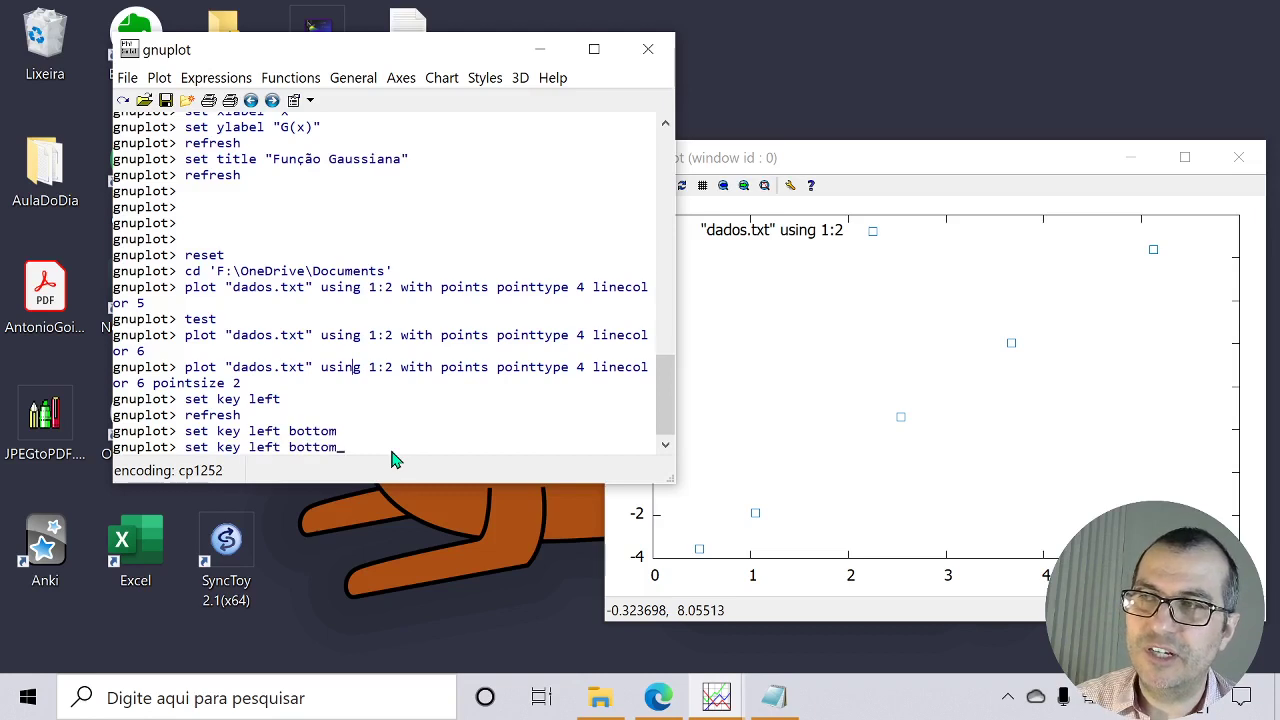
key(Down)
key(Left)
key(Left)
key(BackSpace)
key(BackSpace)
key(BackSpace)
key(BackSpace)
text(right)
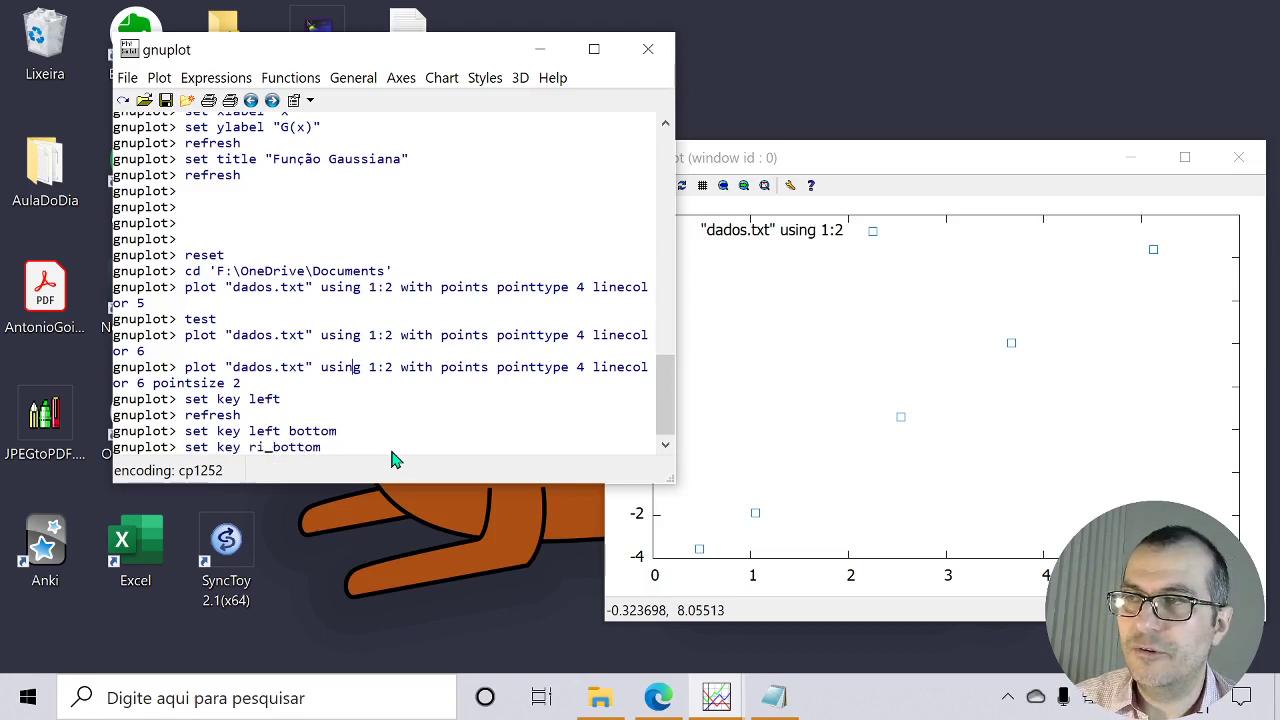
key(Return)
key(Up)
key(Up)
key(Return)
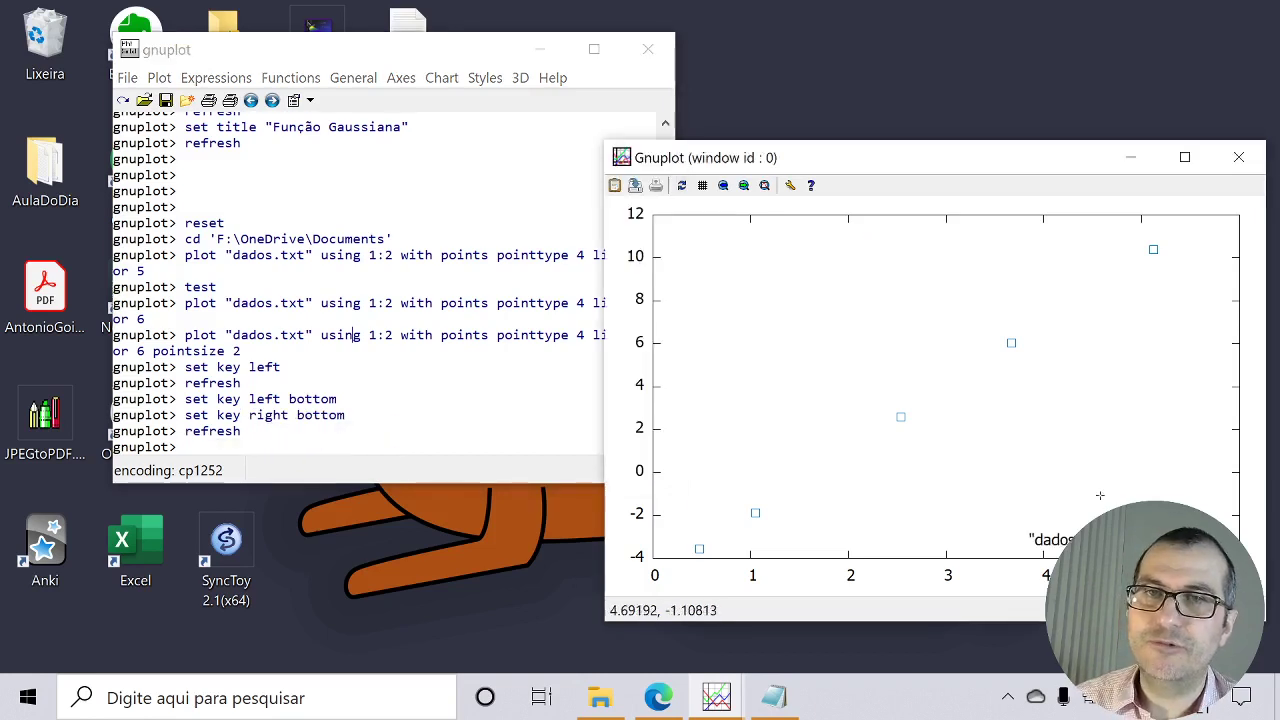
Remove the key from the plot with unset key and refresh the graph.
click(400, 424)
text(unset key)
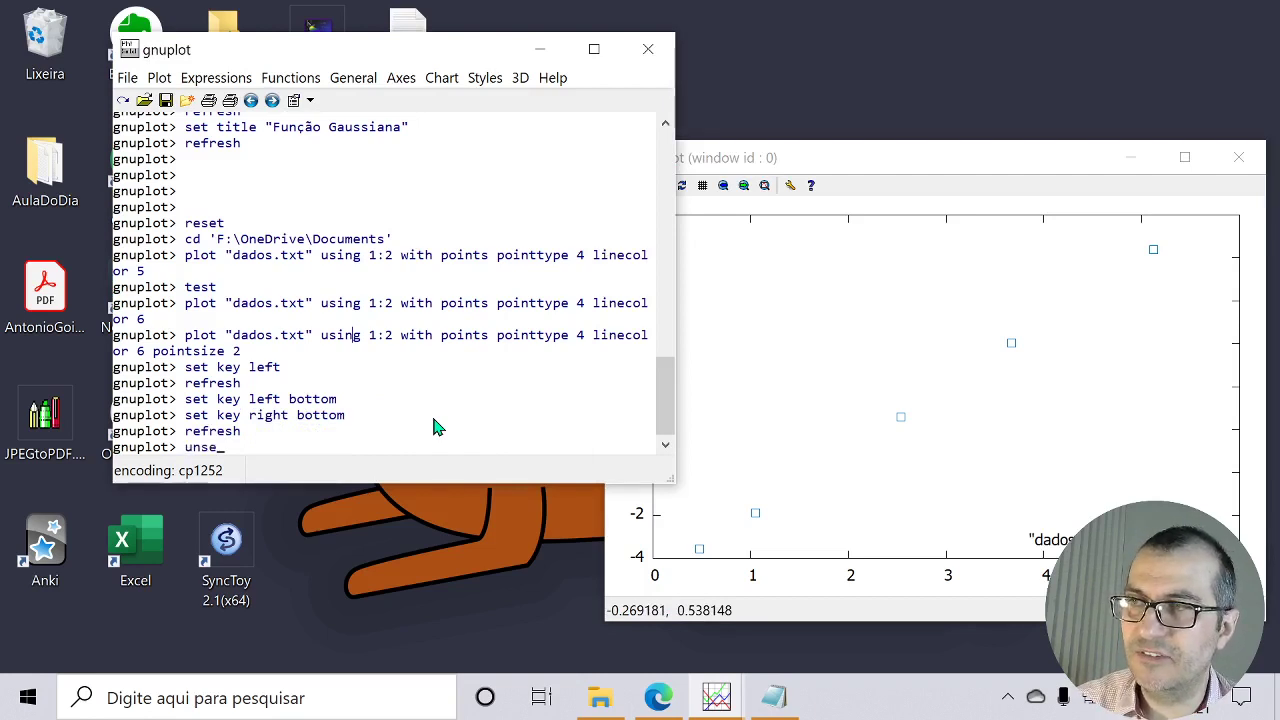
key(Return)
text(refresh)
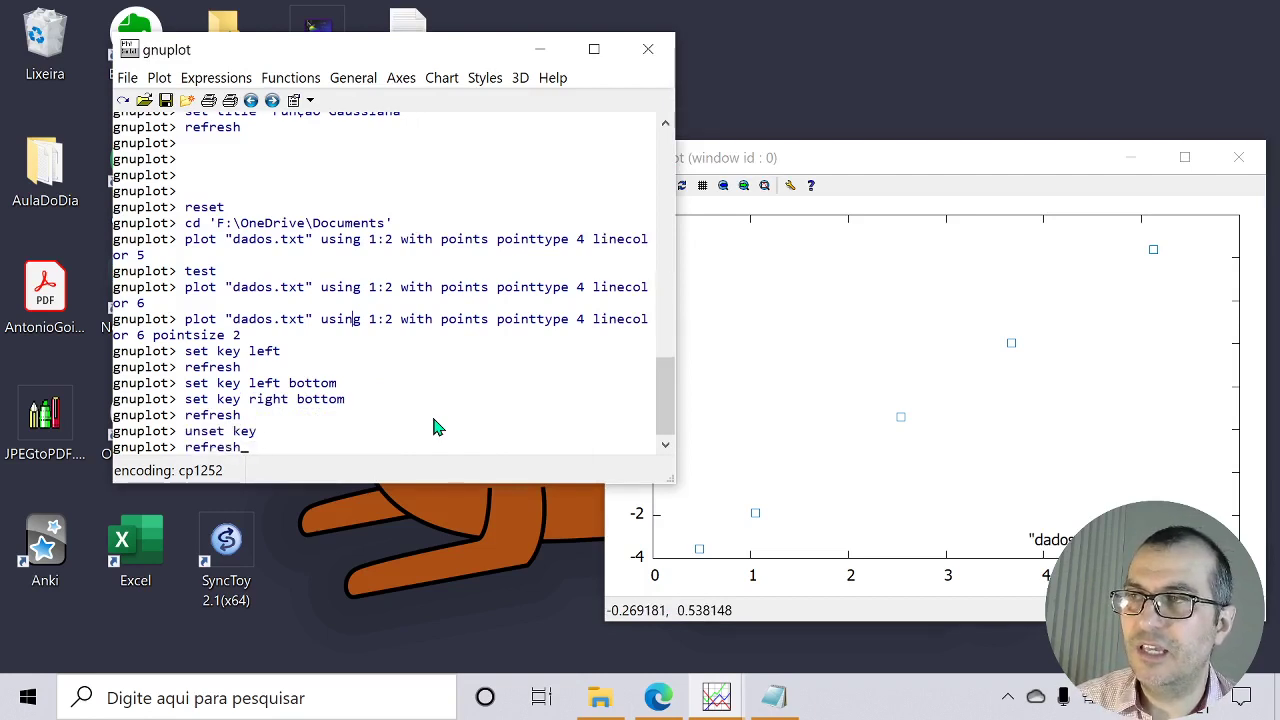
key(Return)
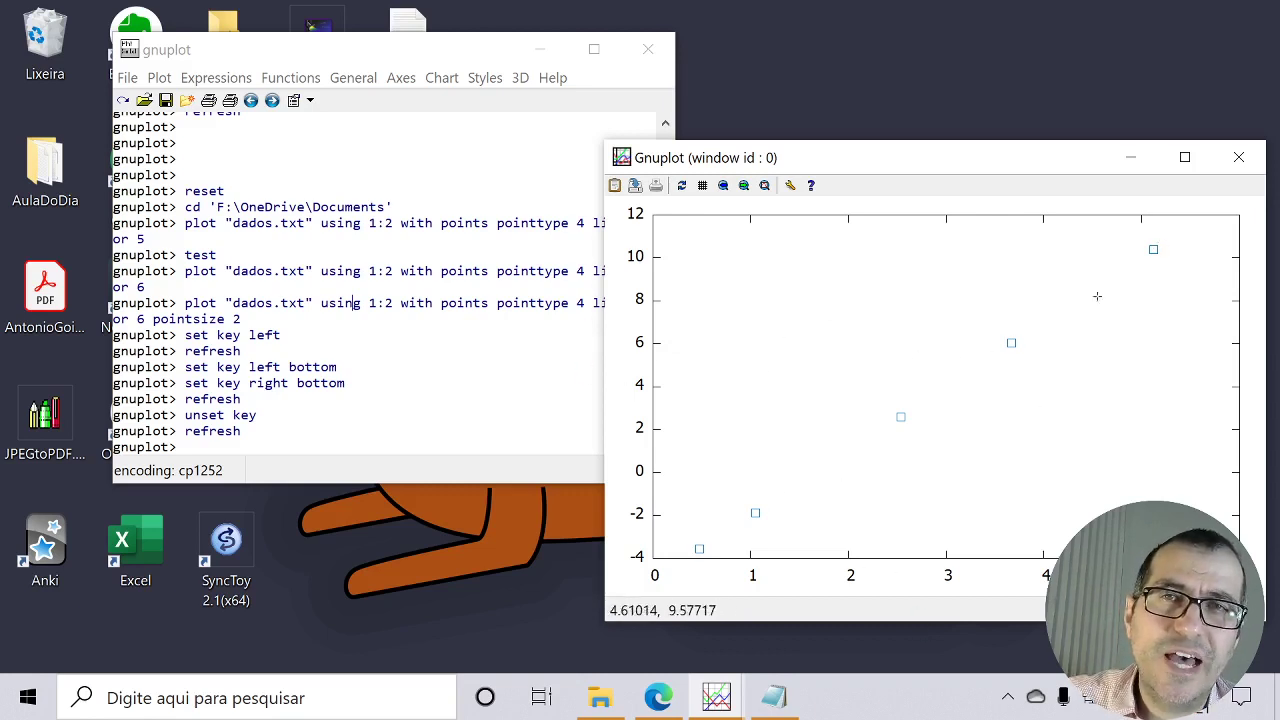
Run the test command again to examine the available point types.
click(478, 322)
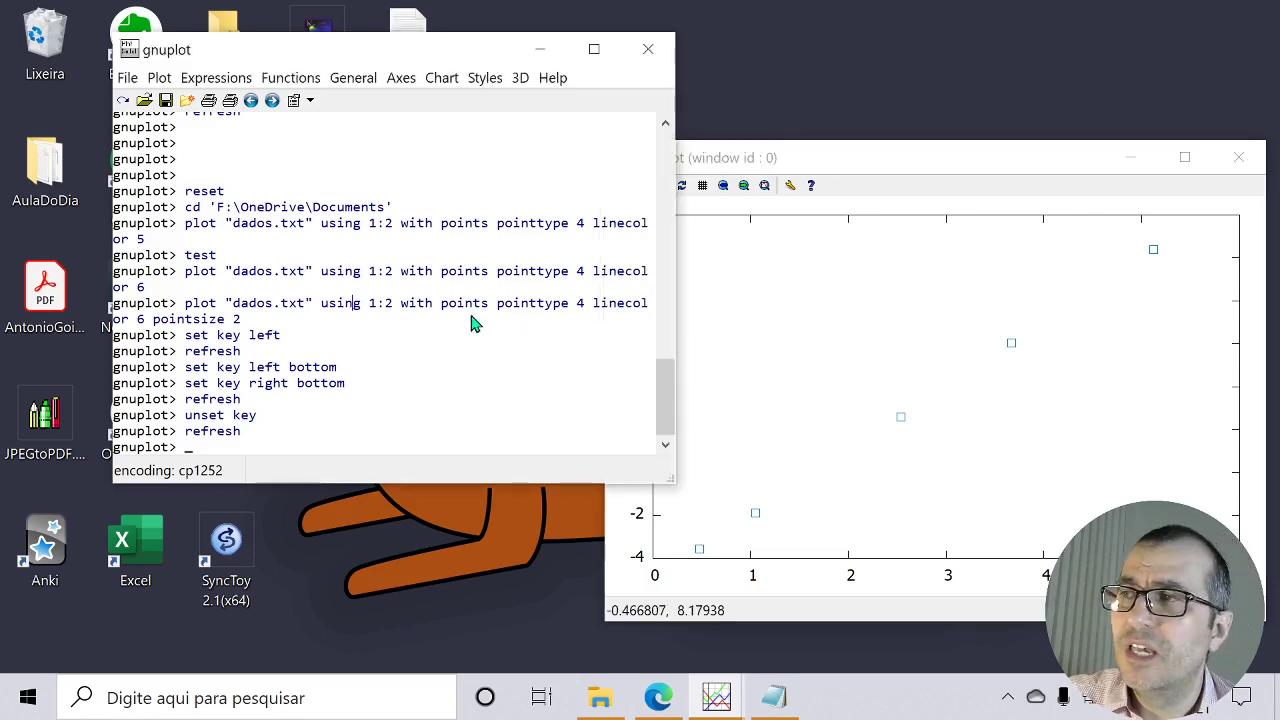
text(test)
key(Return)
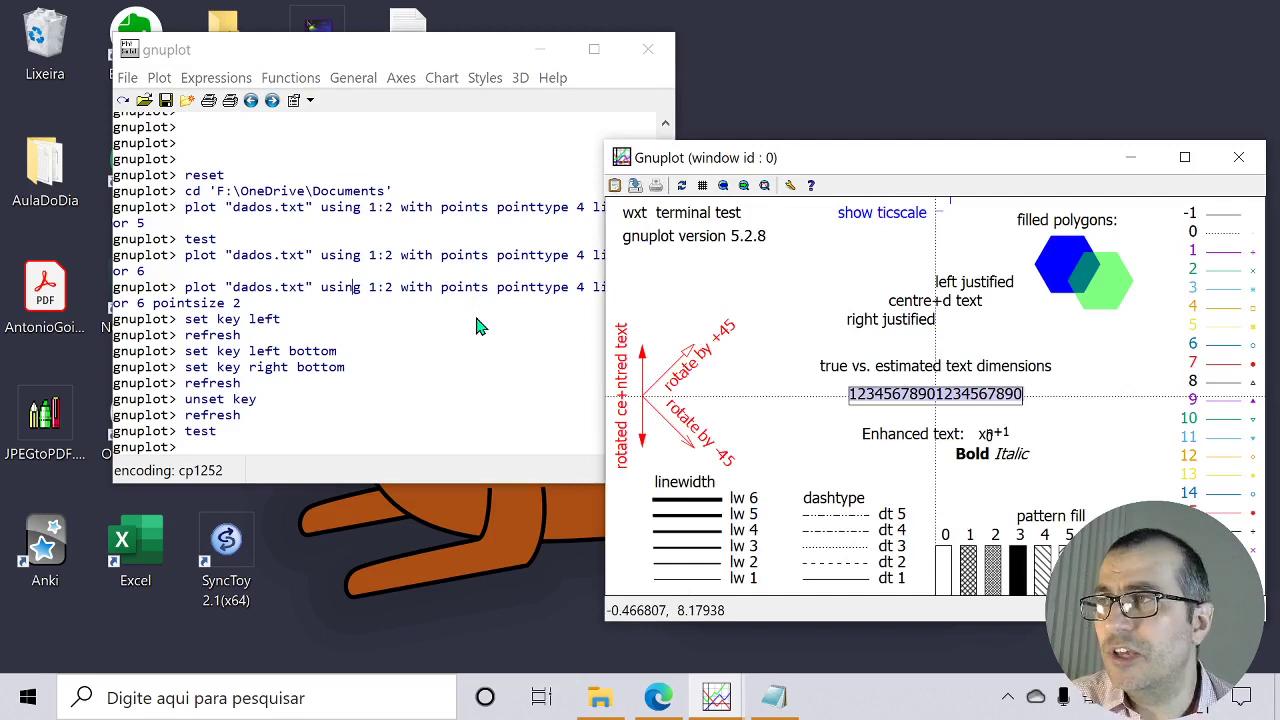
Plot the dados.txt data again with pointtype 5, reusing the earlier plot command with linecolor 6 and pointsize 2.
click(477, 318)
text(unset key)
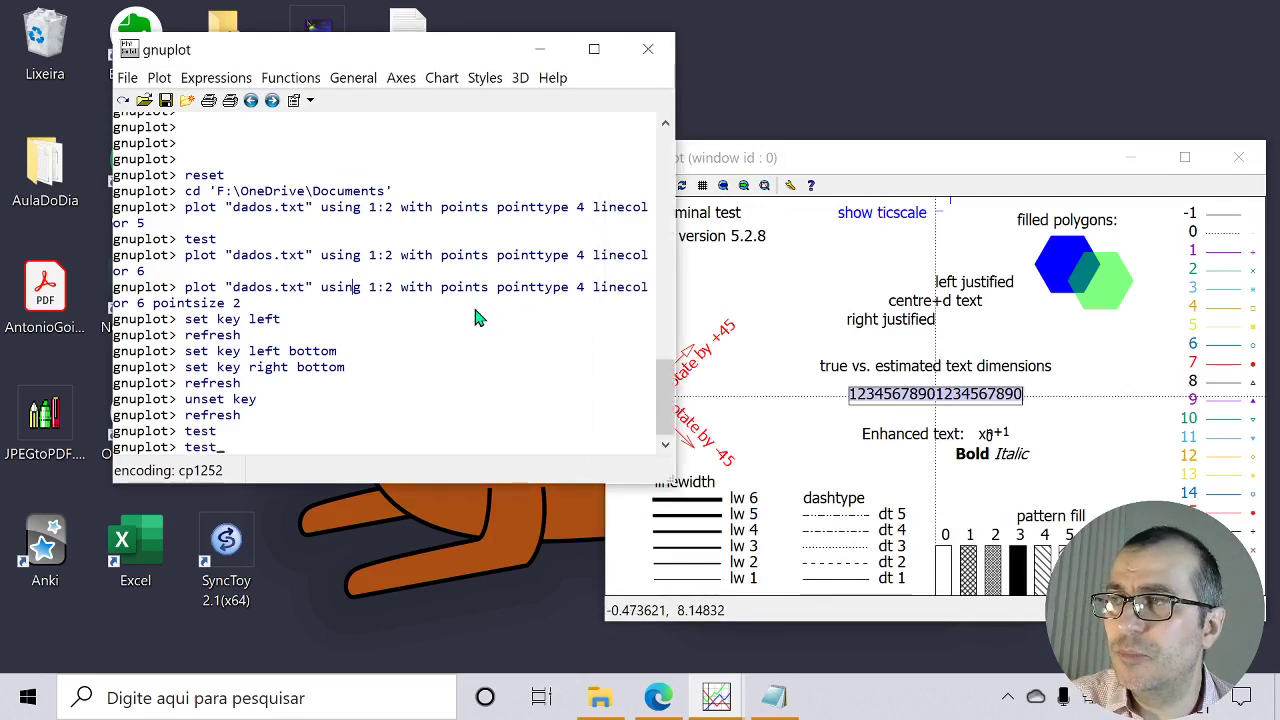
key(Up)
key(Up)
key(Up)
key(Up)
key(Up)
key(Up)
key(Up)
key(Up)
key(Up)
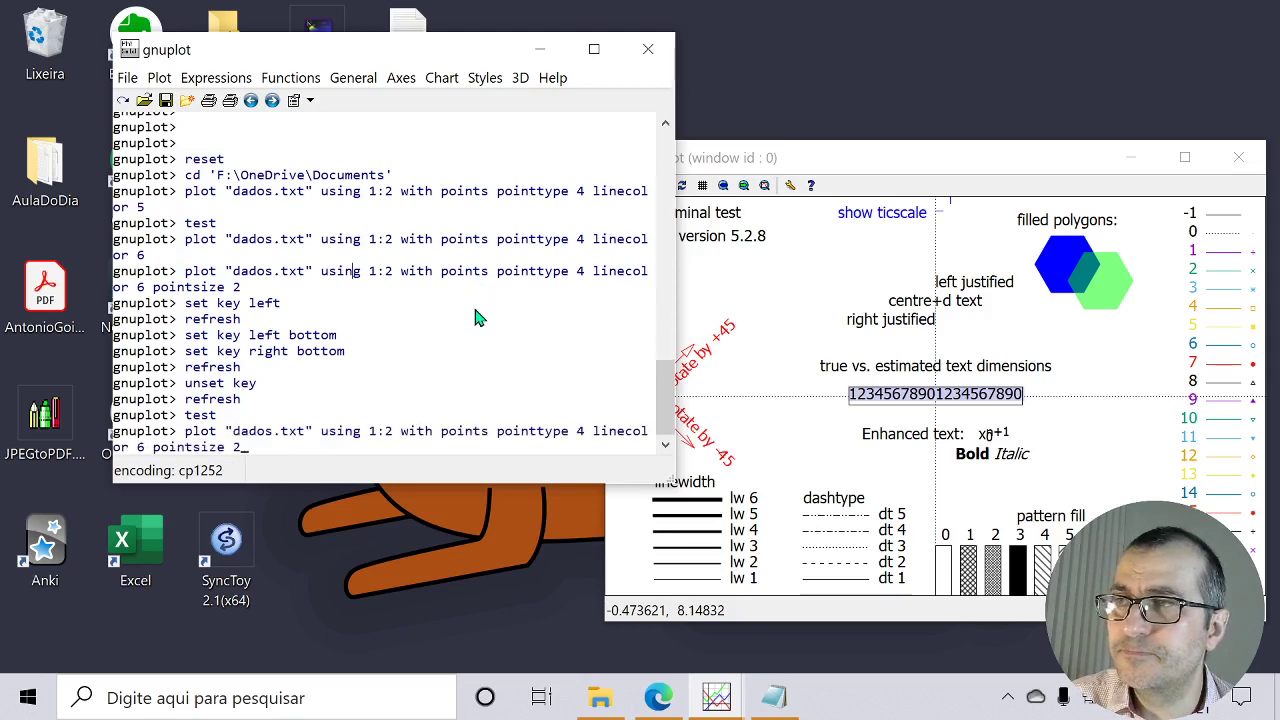
key(Left)
key(Left)
key(Left)
key(Left)
key(Left)
key(Left)
key(Left)
key(Left)
key(Left)
key(Left)
key(Left)
key(Left)
key(Left)
key(Left)
key(Left)
key(Left)
key(Left)
key(Left)
key(Left)
key(Left)
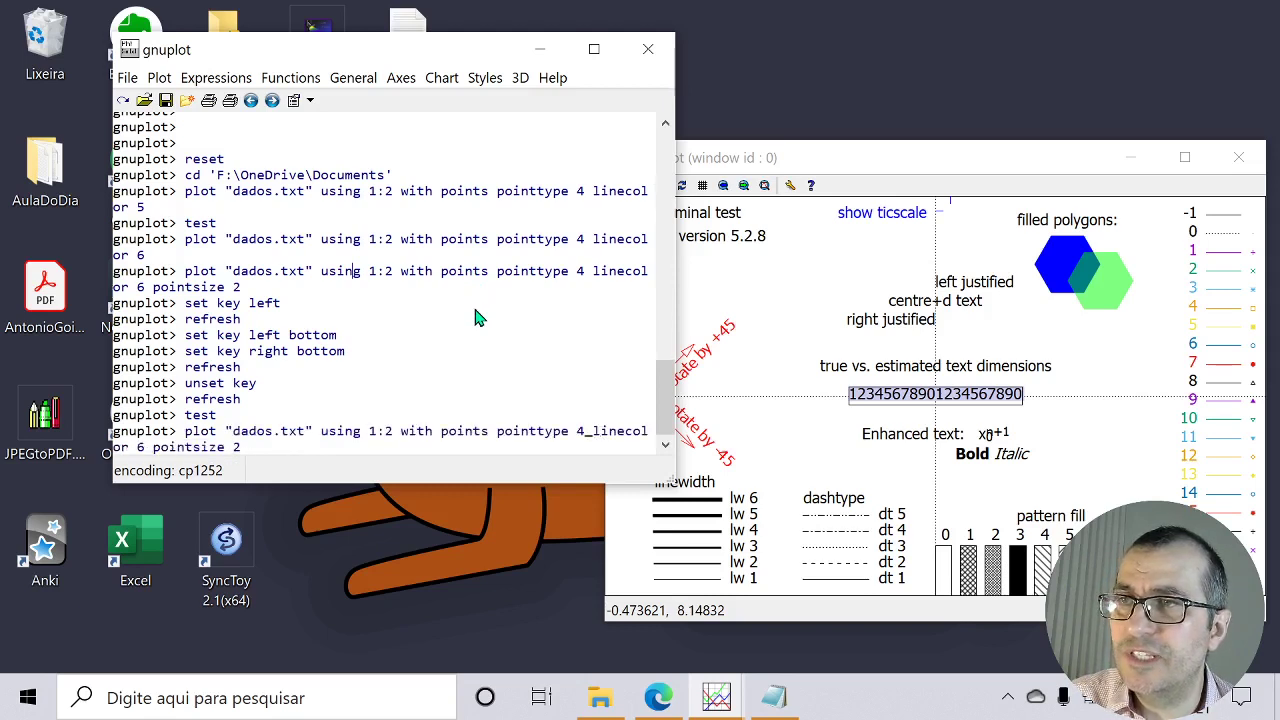
key(Right)
key(BackSpace)
text(5)
key(Return)
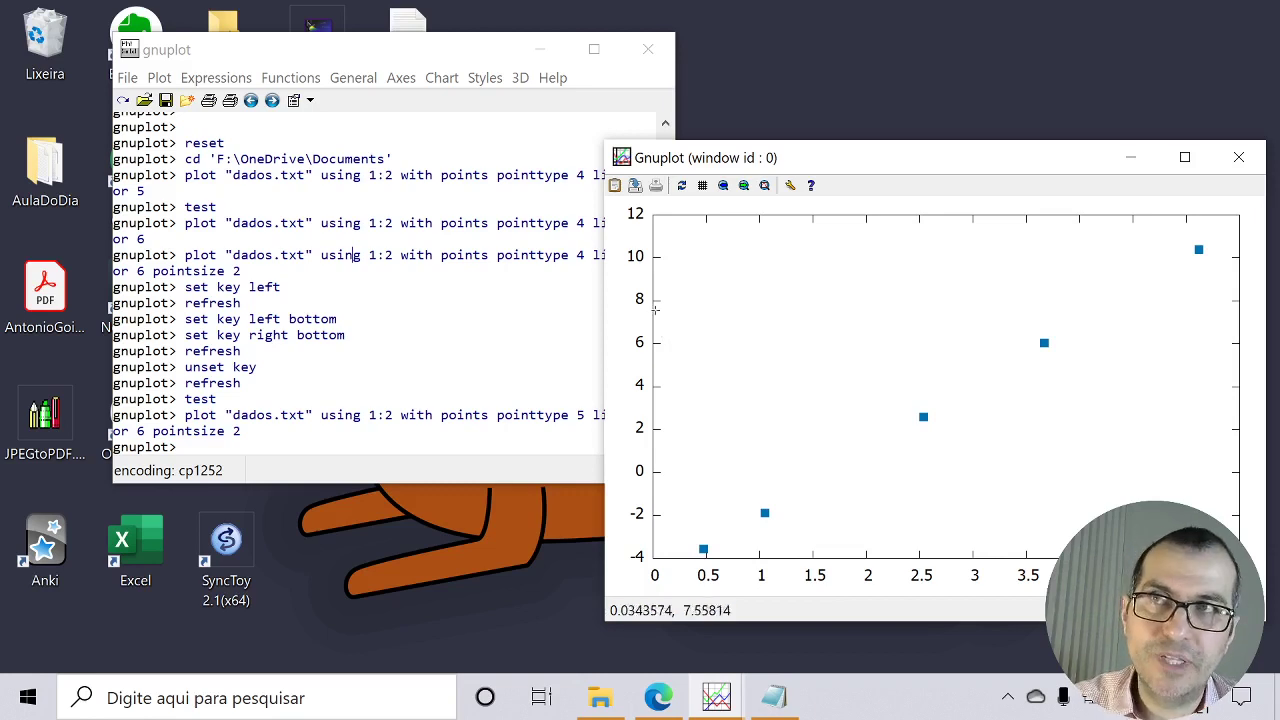
Add a few blank prompt lines and define the linear function f(x) = a + b*x.
click(550, 266)
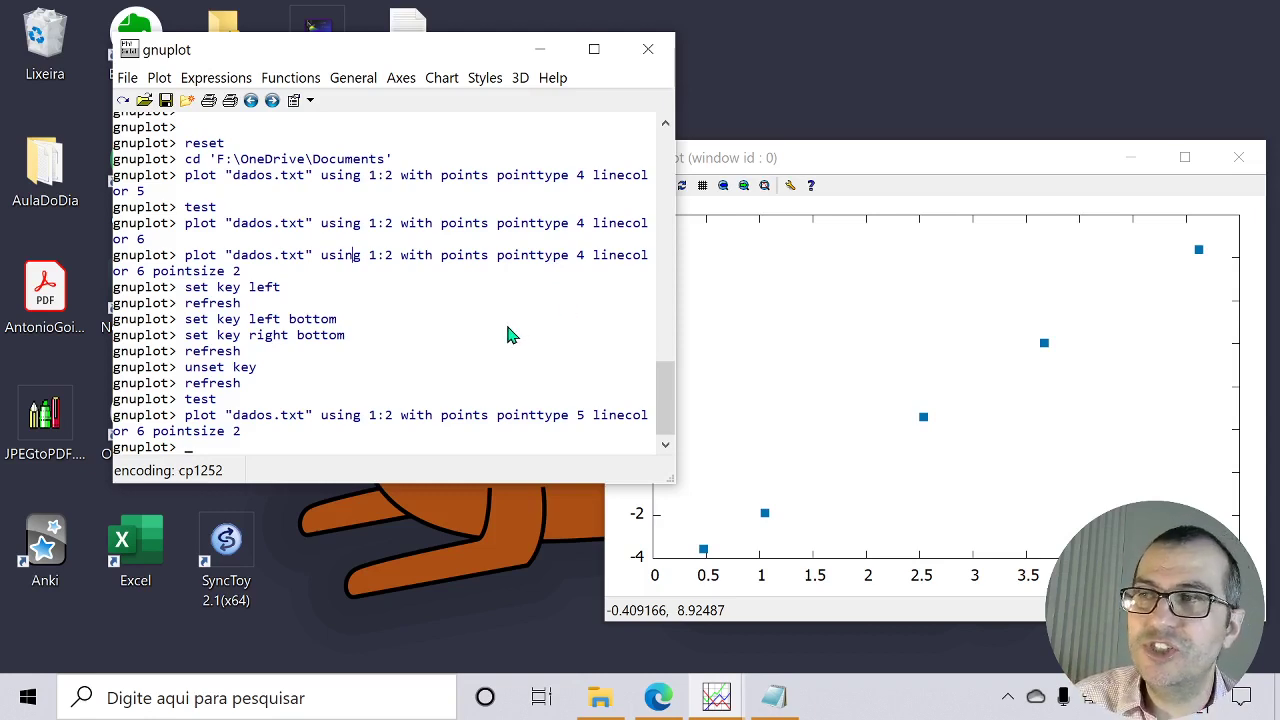
key(Return)
key(Return)
key(Return)
text(f)
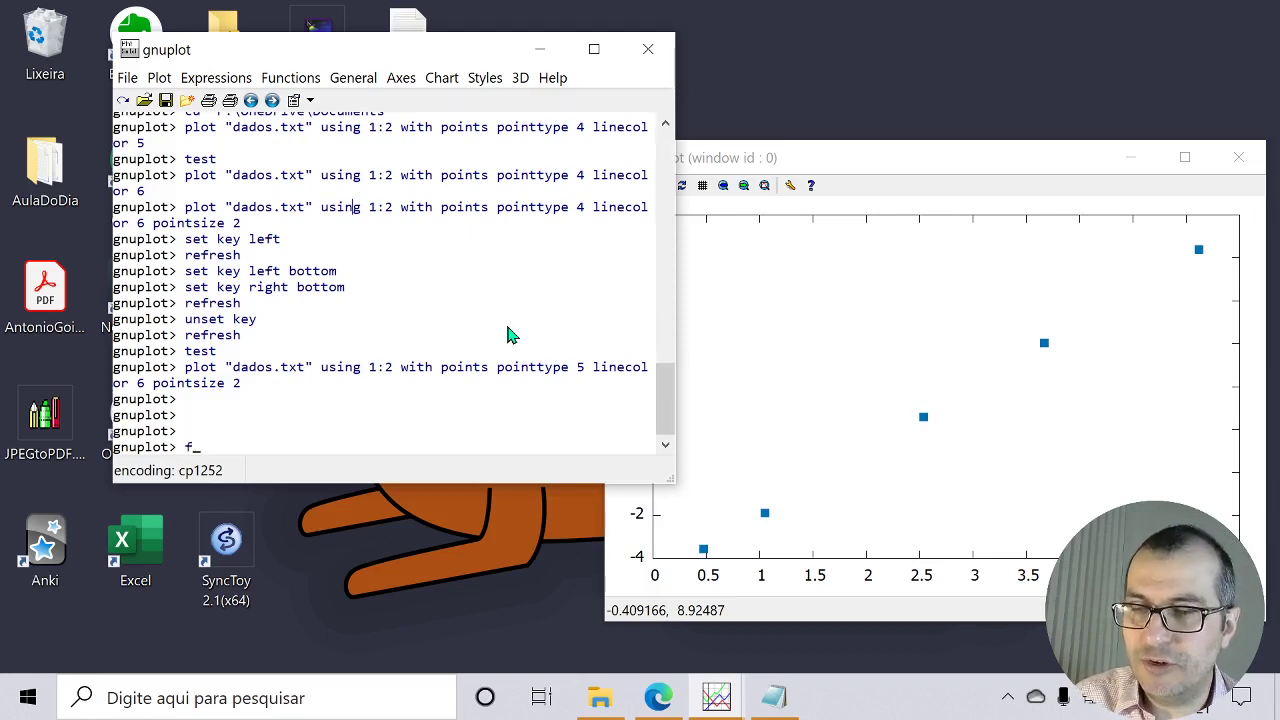
text((x) = a + b)
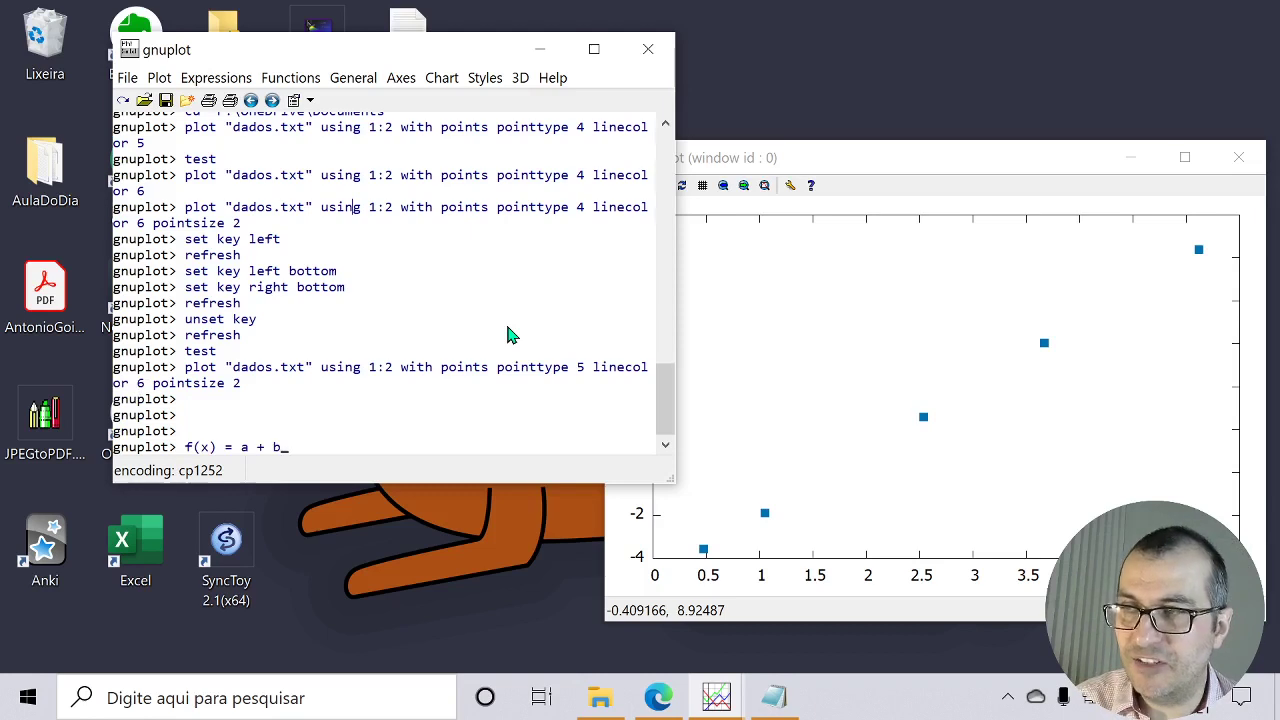
text(*x)
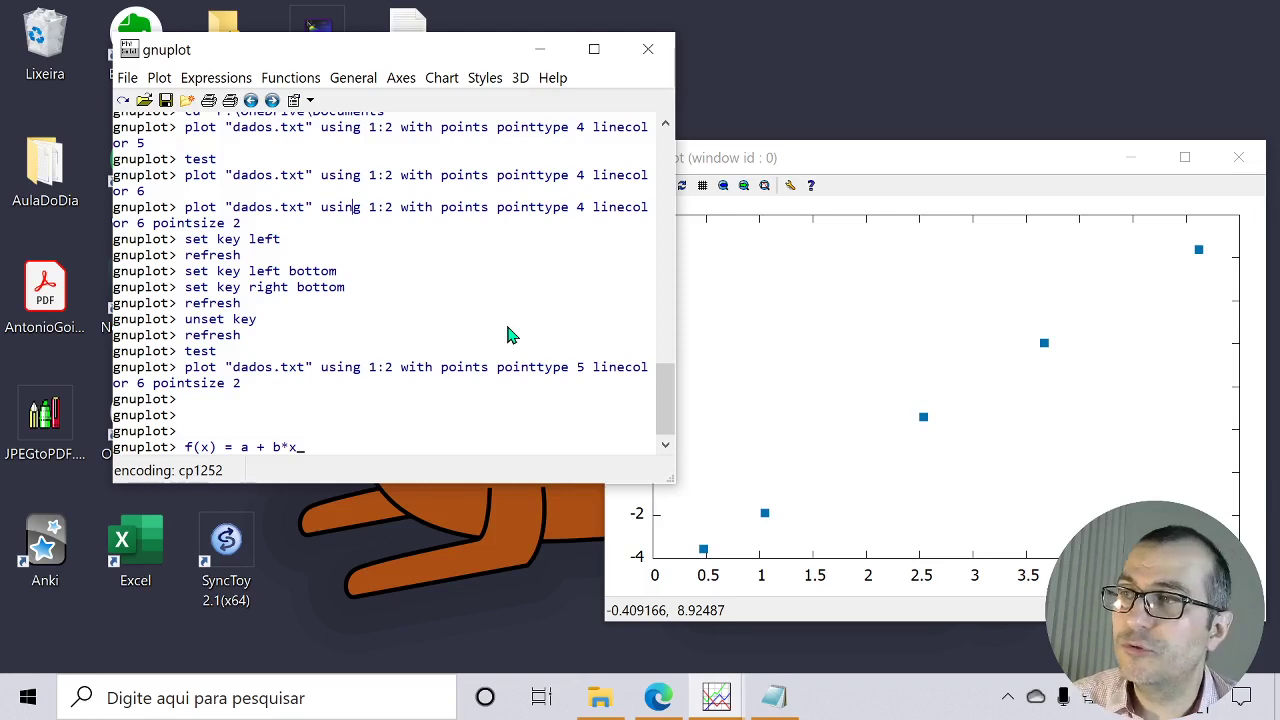
key(Return)
Begin a fit command, trying f(x) and the expression a+b*x as its function, and erase the function text again.
text(fit)
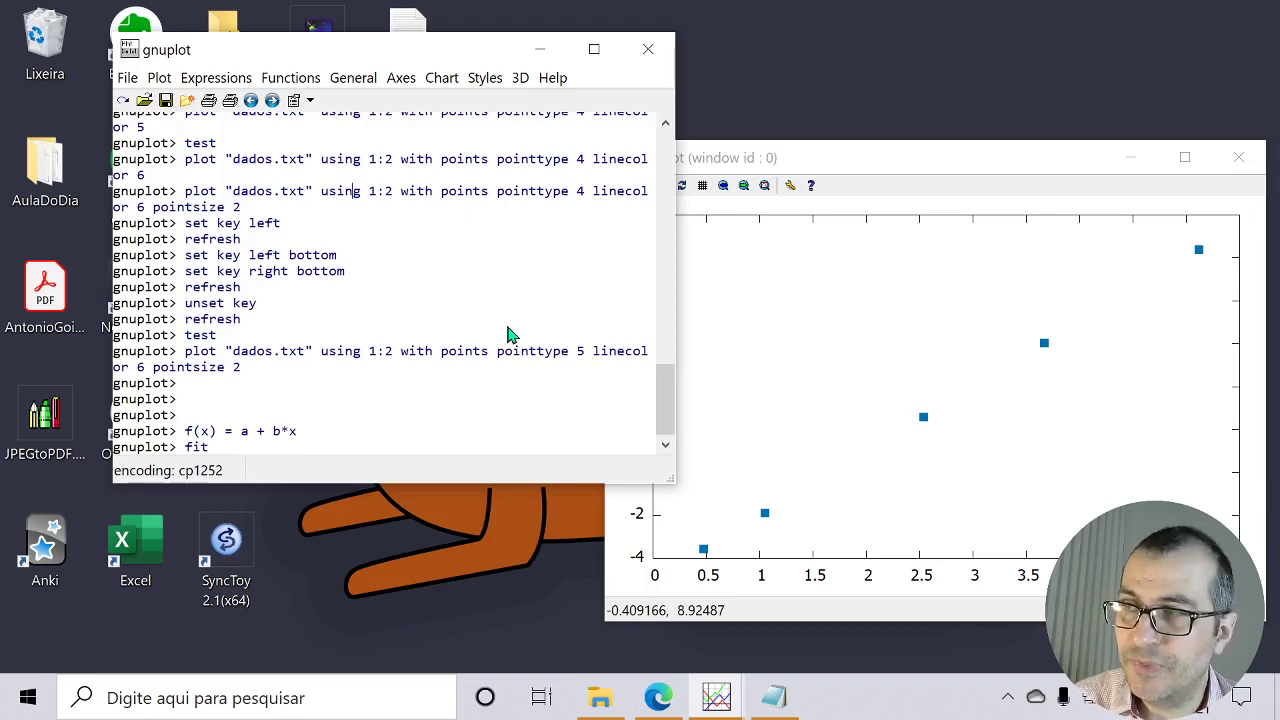
text( f(x))
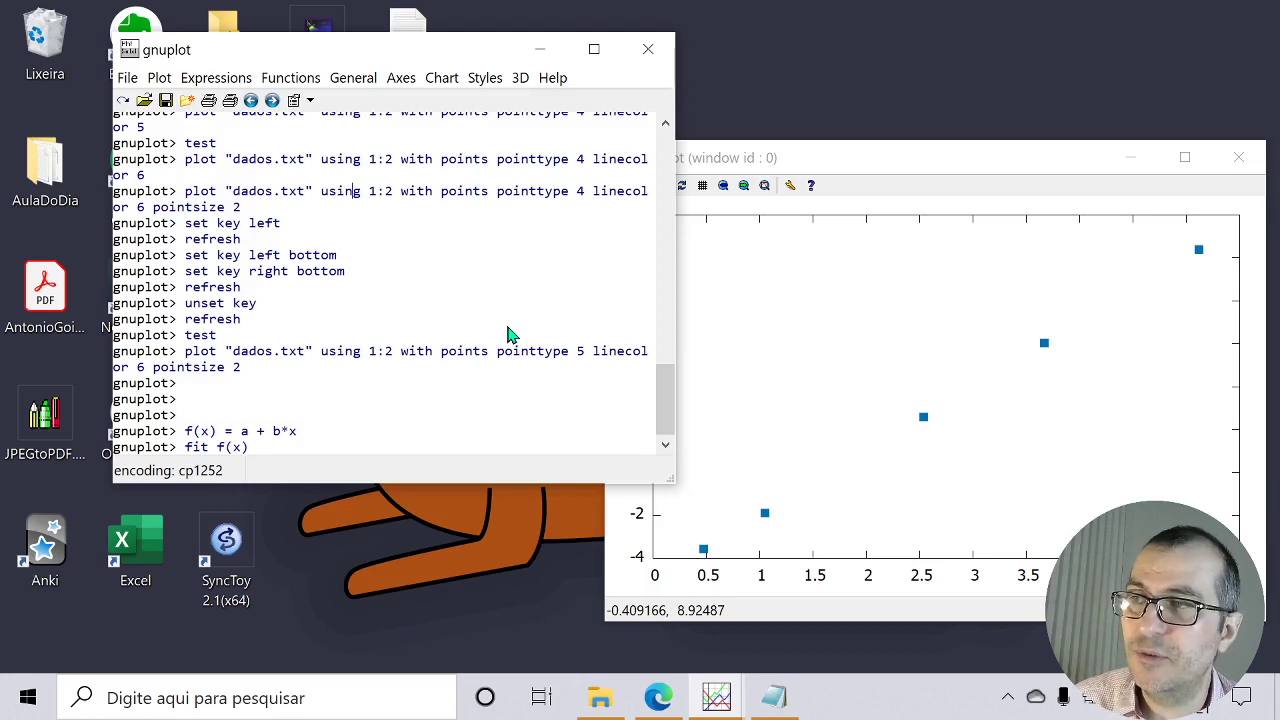
key(BackSpace)
key(BackSpace)
key(BackSpace)
key(BackSpace)
key(BackSpace)
text(x) = a + b)
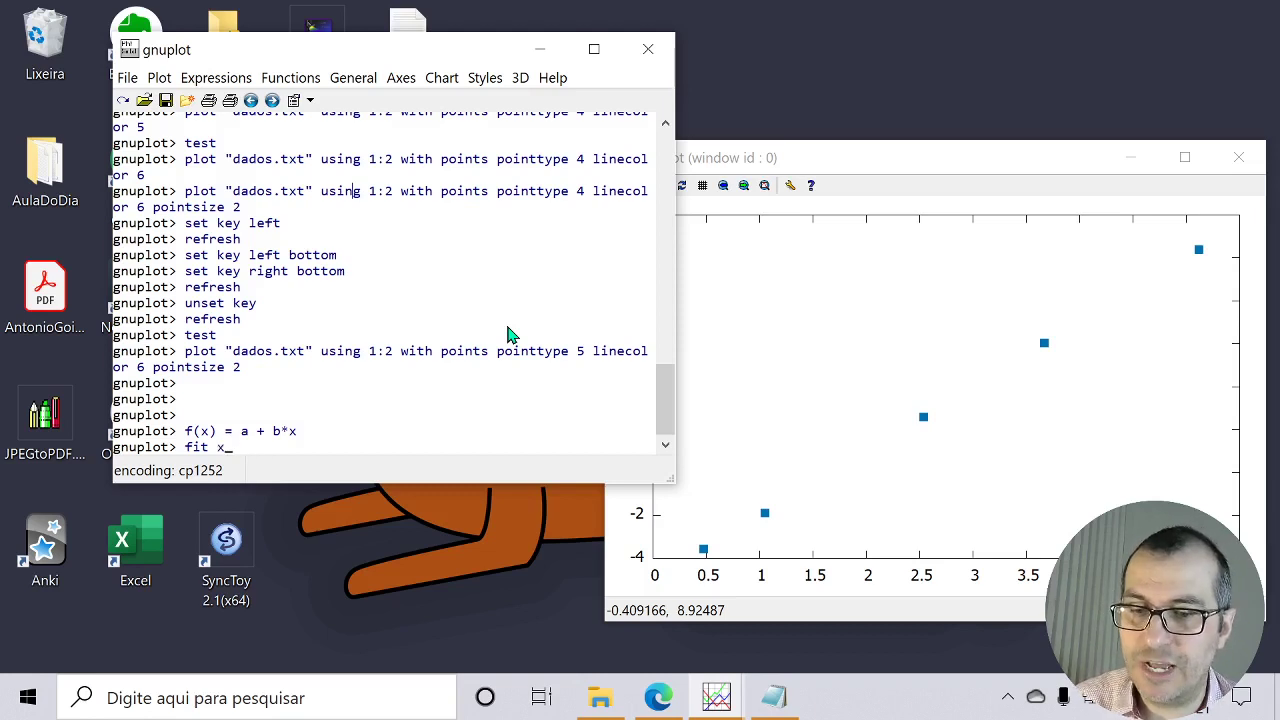
text(*x)
key(BackSpace)
key(BackSpace)
key(BackSpace)
key(BackSpace)
key(BackSpace)
key(BackSpace)
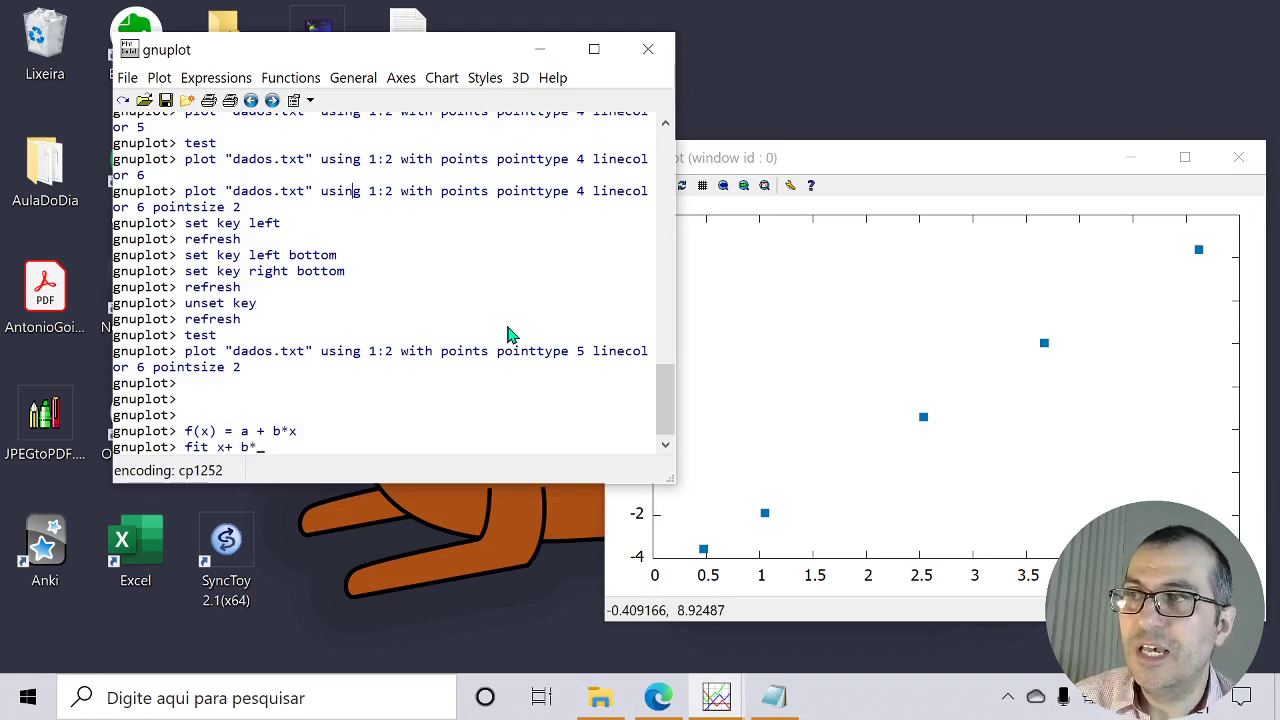
key(BackSpace)
text(a+b*x)
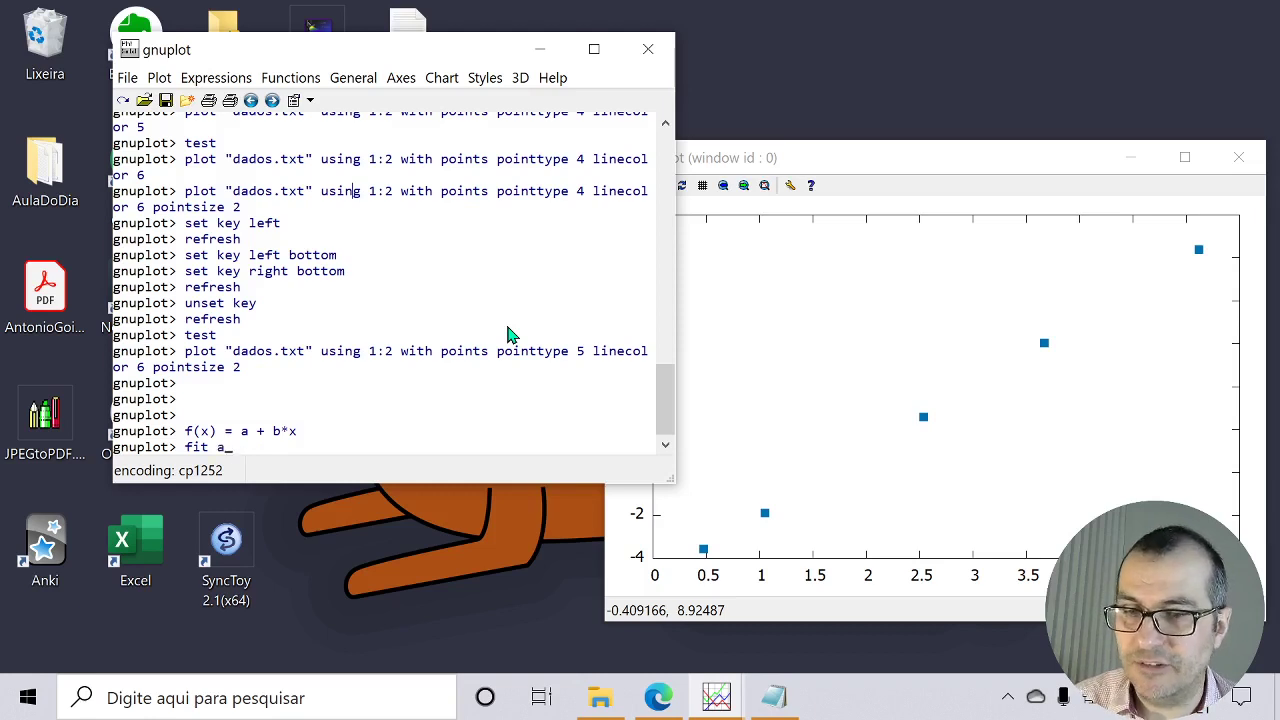
key(BackSpace)
key(BackSpace)
key(BackSpace)
key(BackSpace)
key(BackSpace)
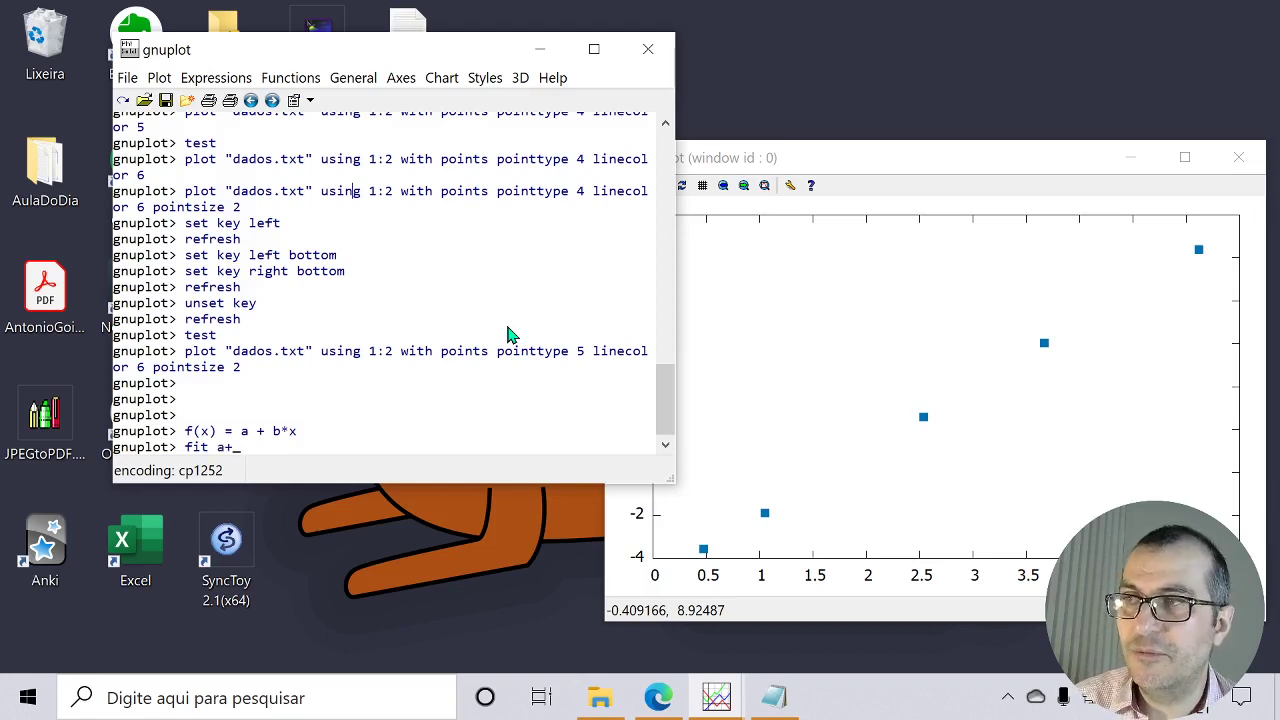
Fit f(x) to "dados.txt" using 1:2 via a, b, and briefly highlight the final set of parameters in the output.
text(f(x) )
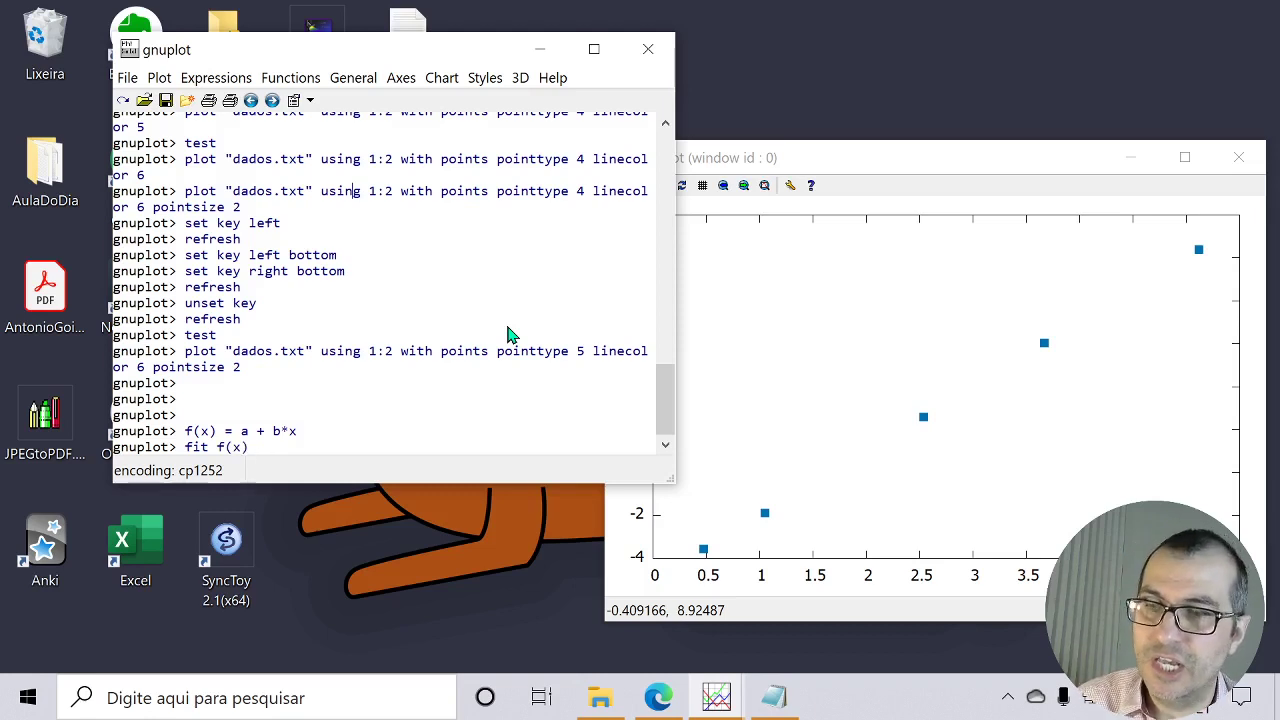
text("dados.txt")
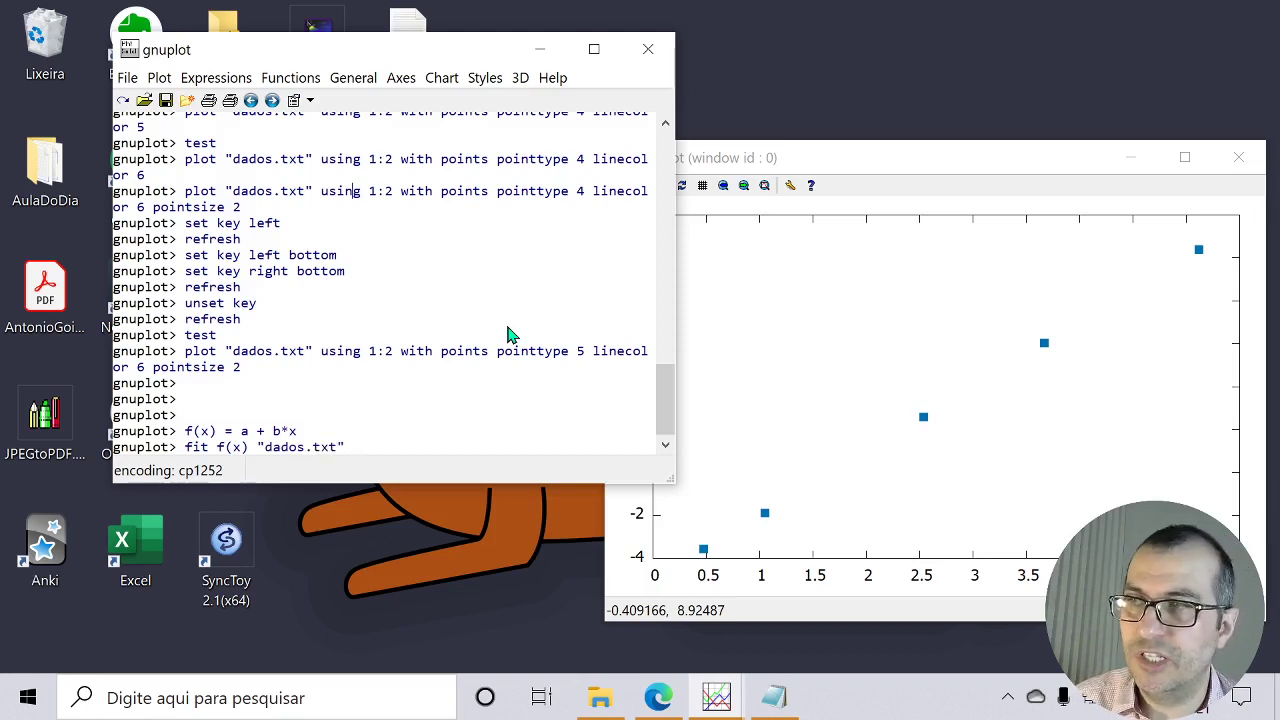
text(using 1:2)
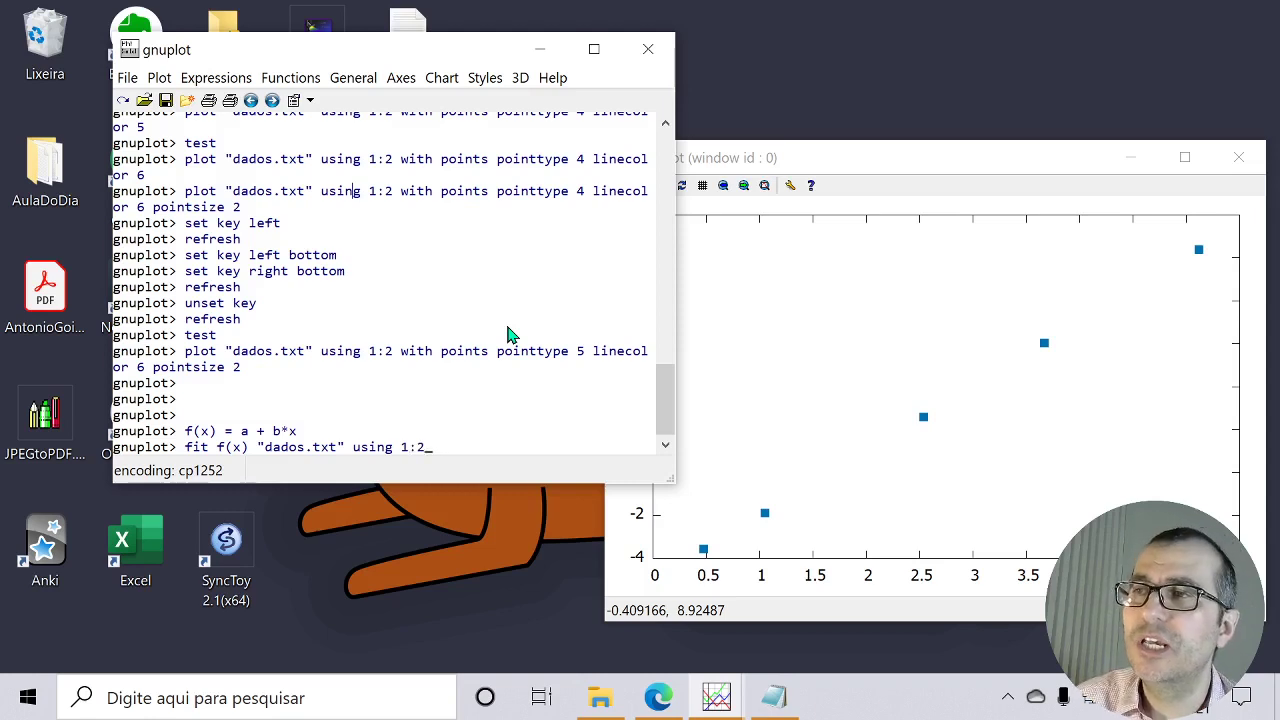
text( via a, b)
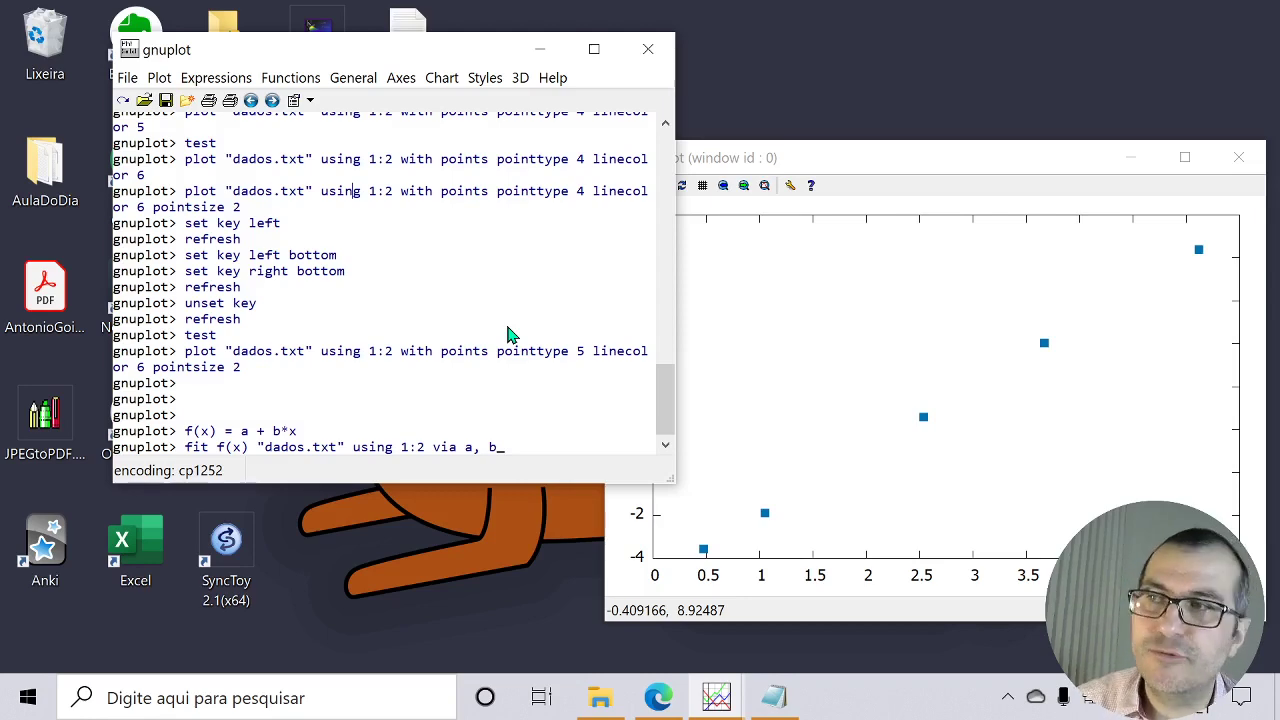
key(Return)
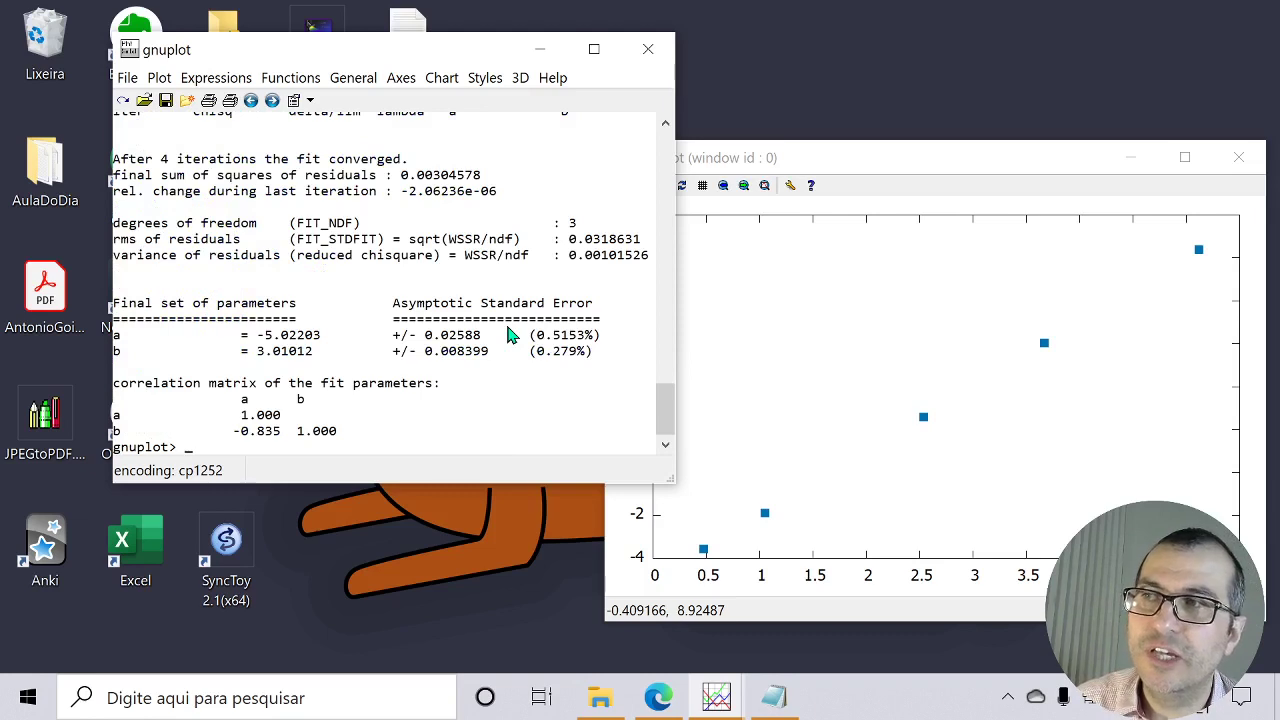
drag(592, 352, 119, 296)
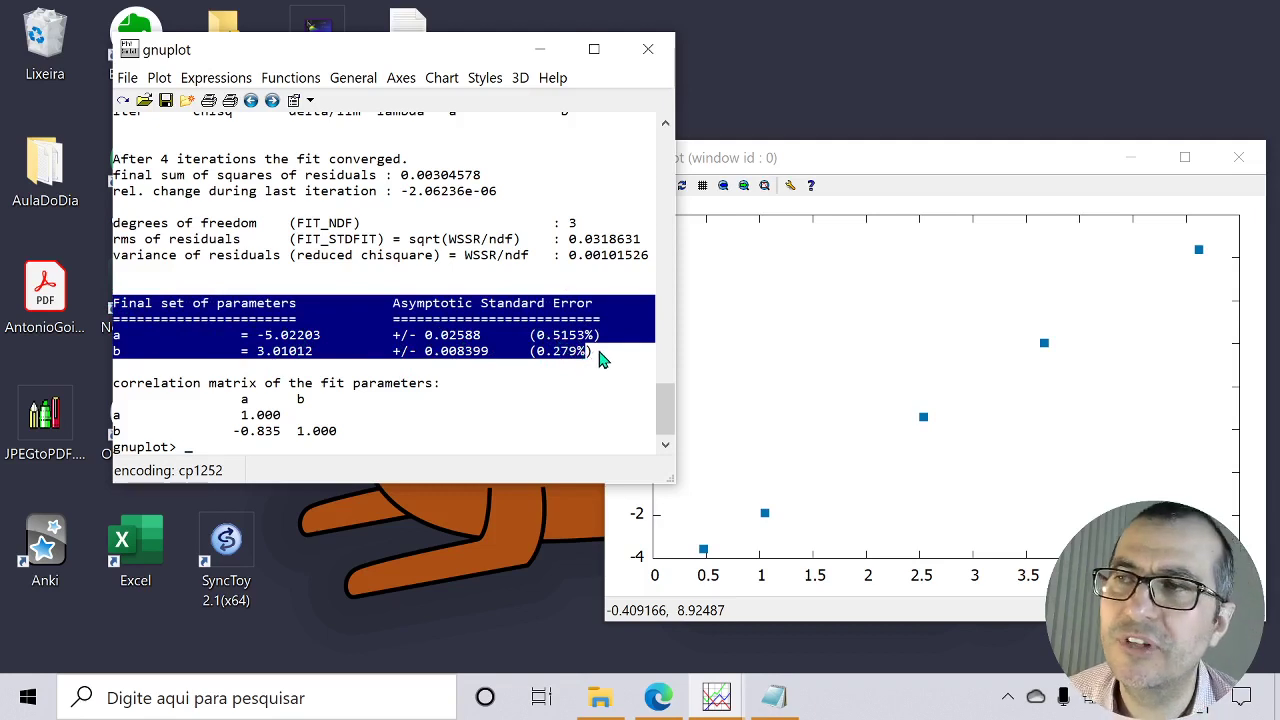
click(390, 410)
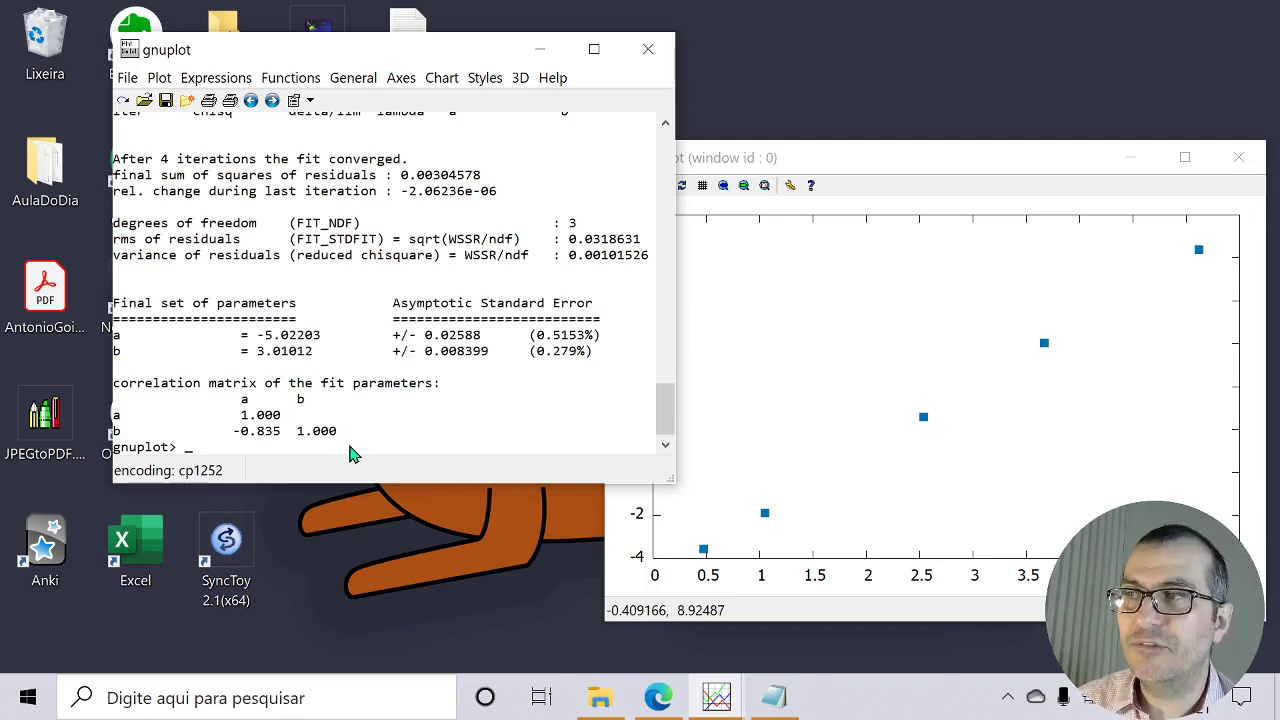
Plot "dados.txt" again with the earlier point style, adding f(x) with lines, linecolor 7 and linewidth 2.
key(Up)
key(Up)
key(Up)
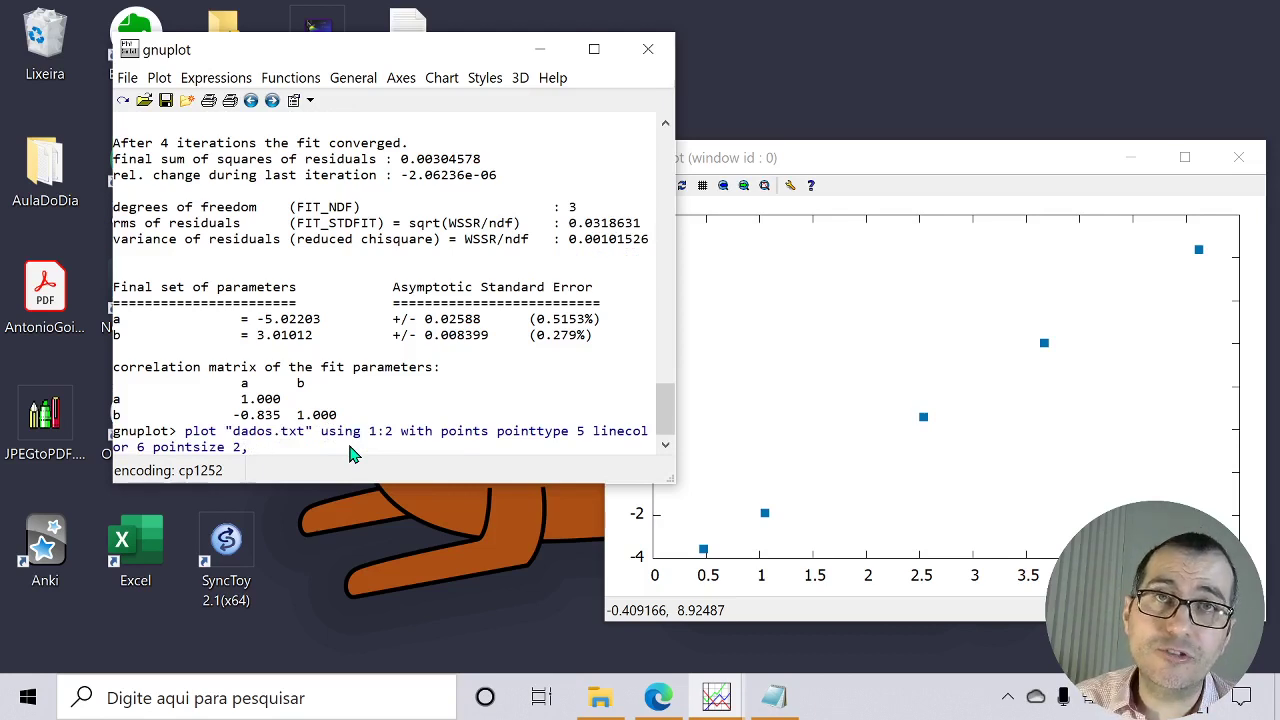
text(f()
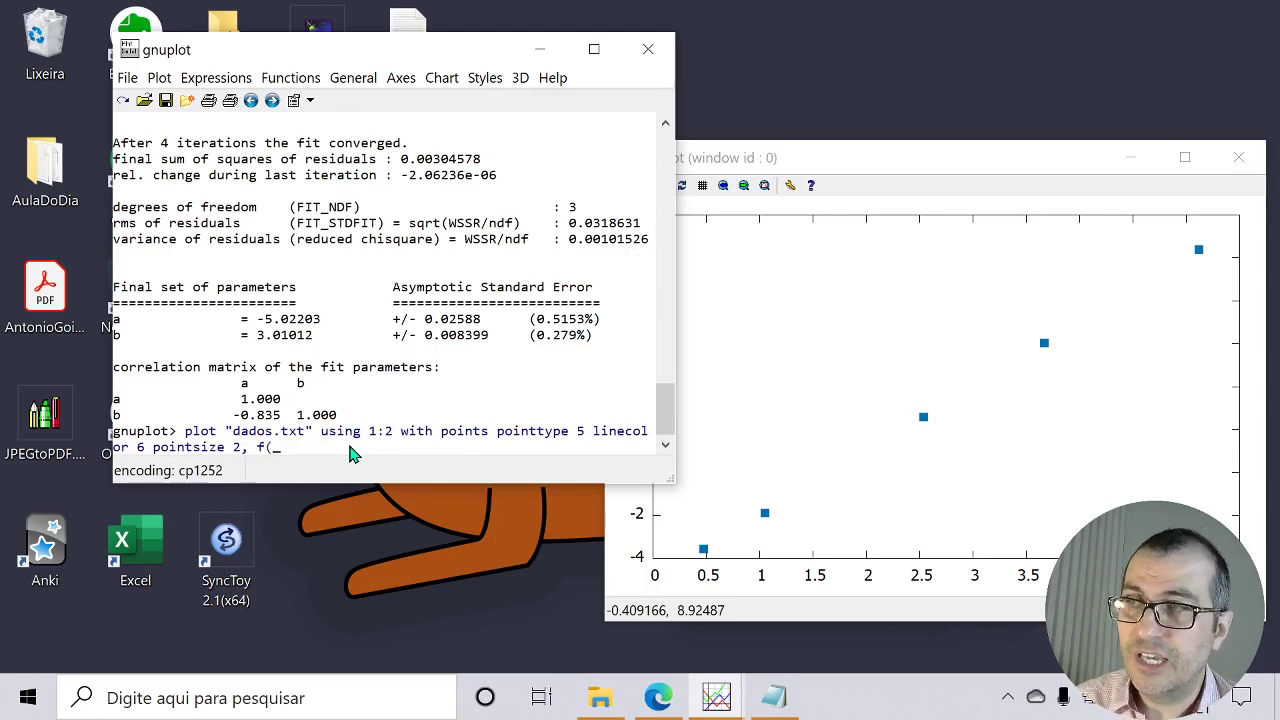
text(x) wi)
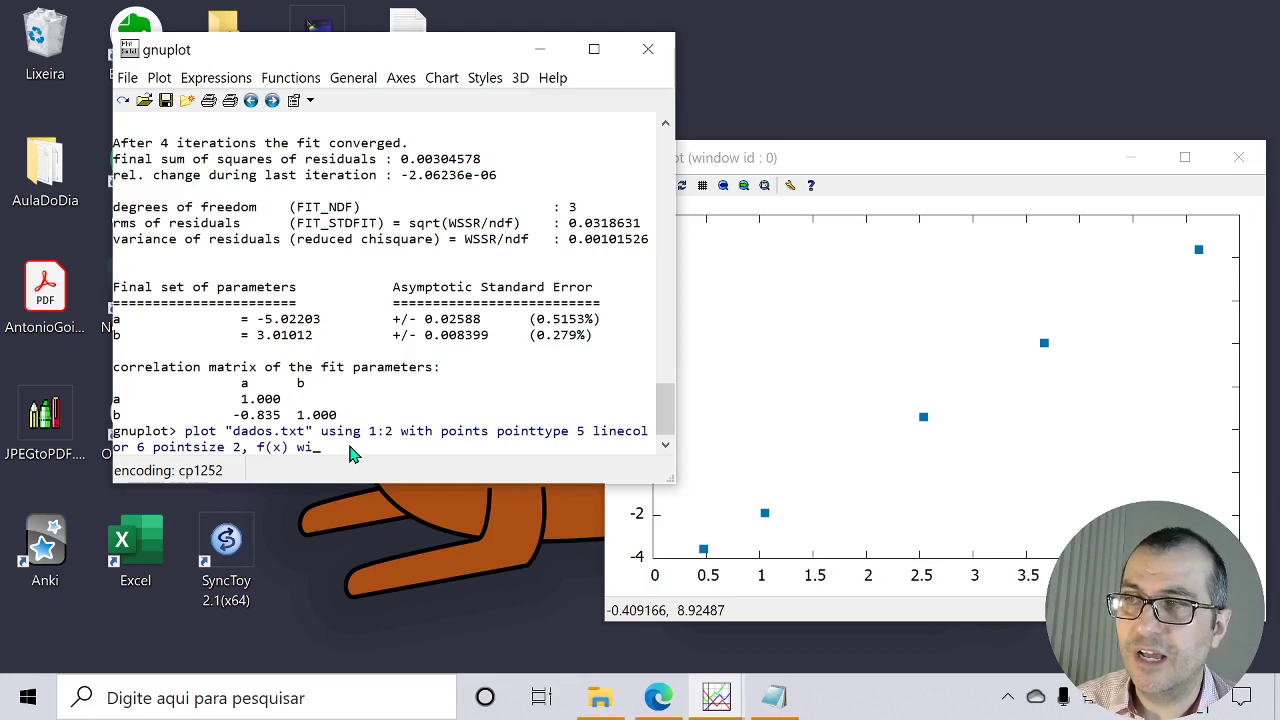
text(th lines)
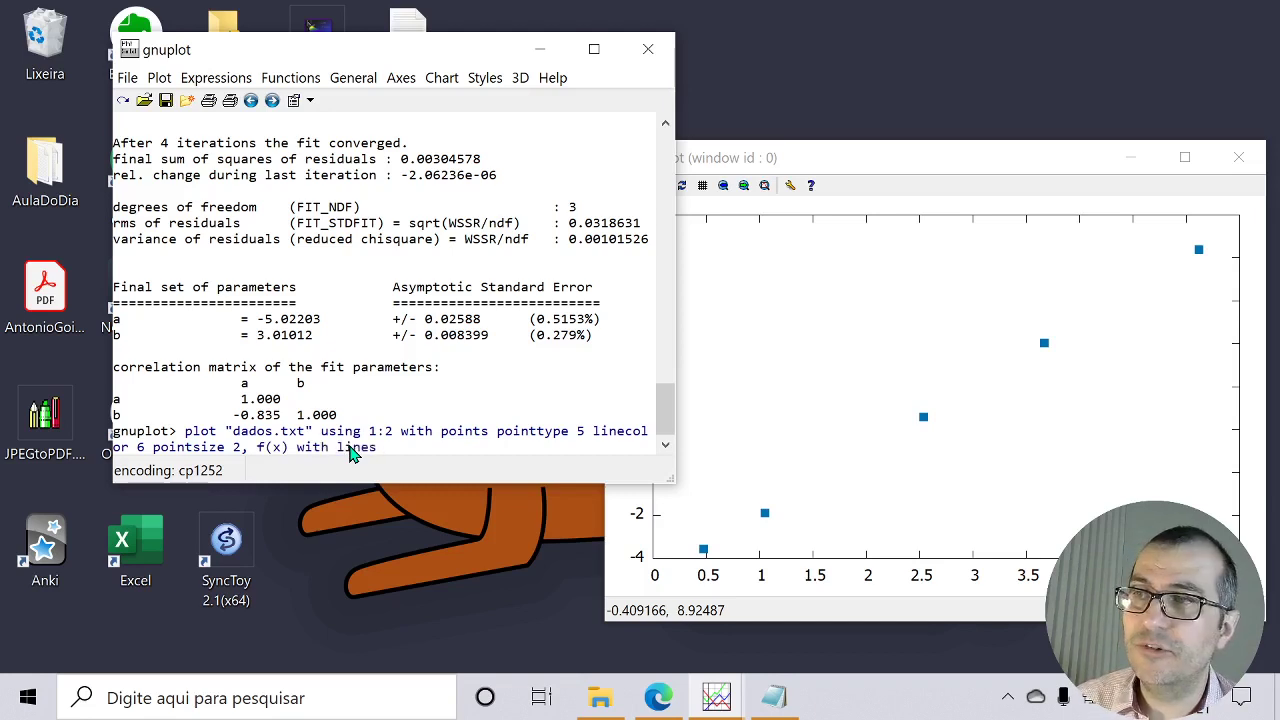
text( lineco)
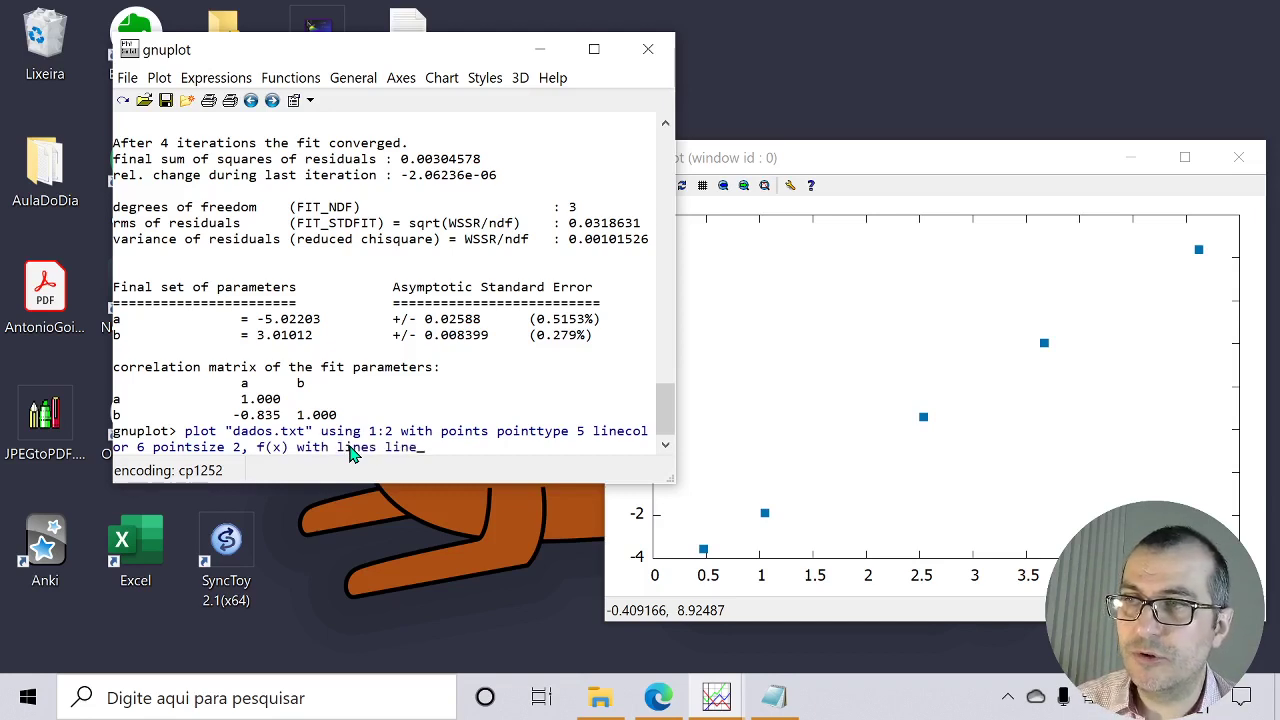
text(lor 7)
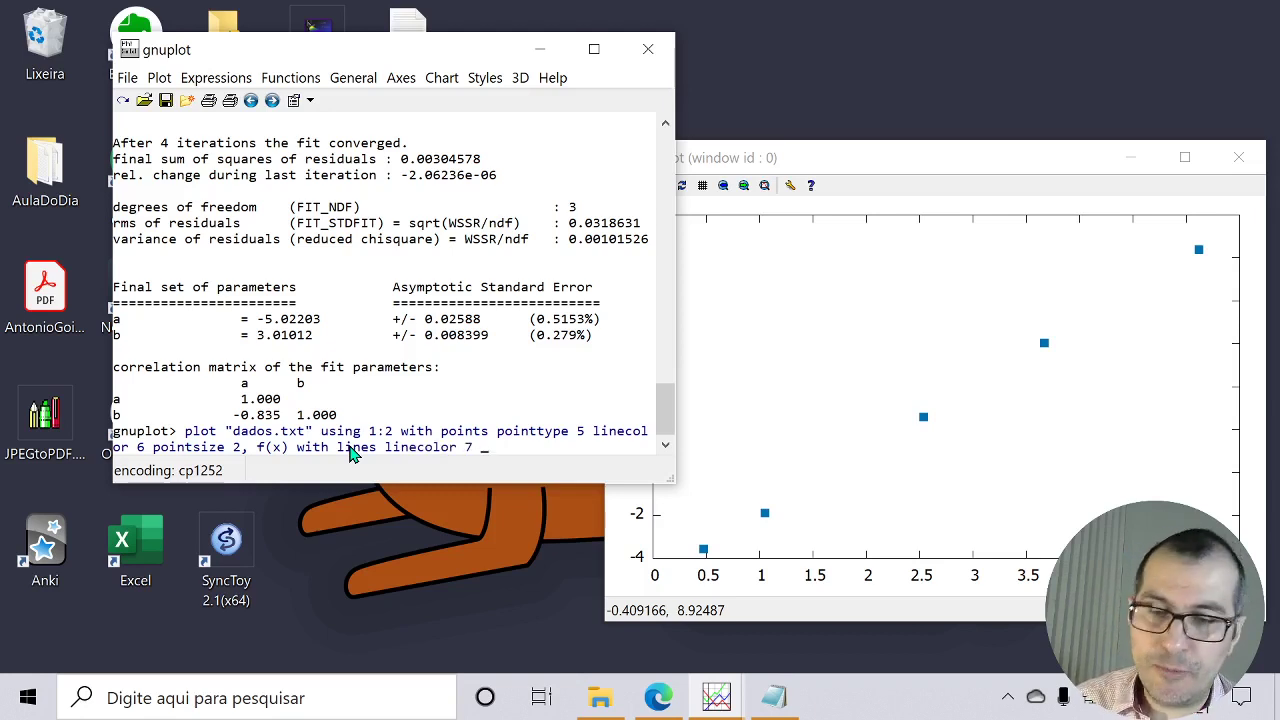
text( linewidth 2)
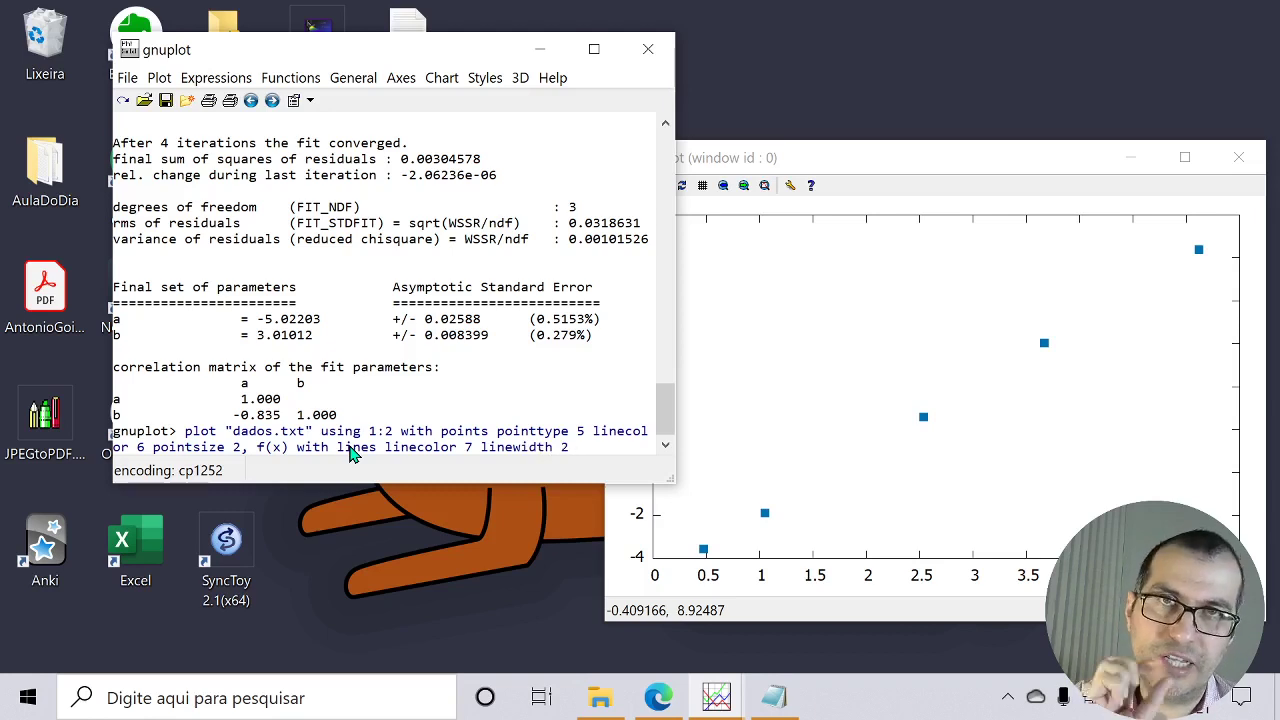
key(Return)
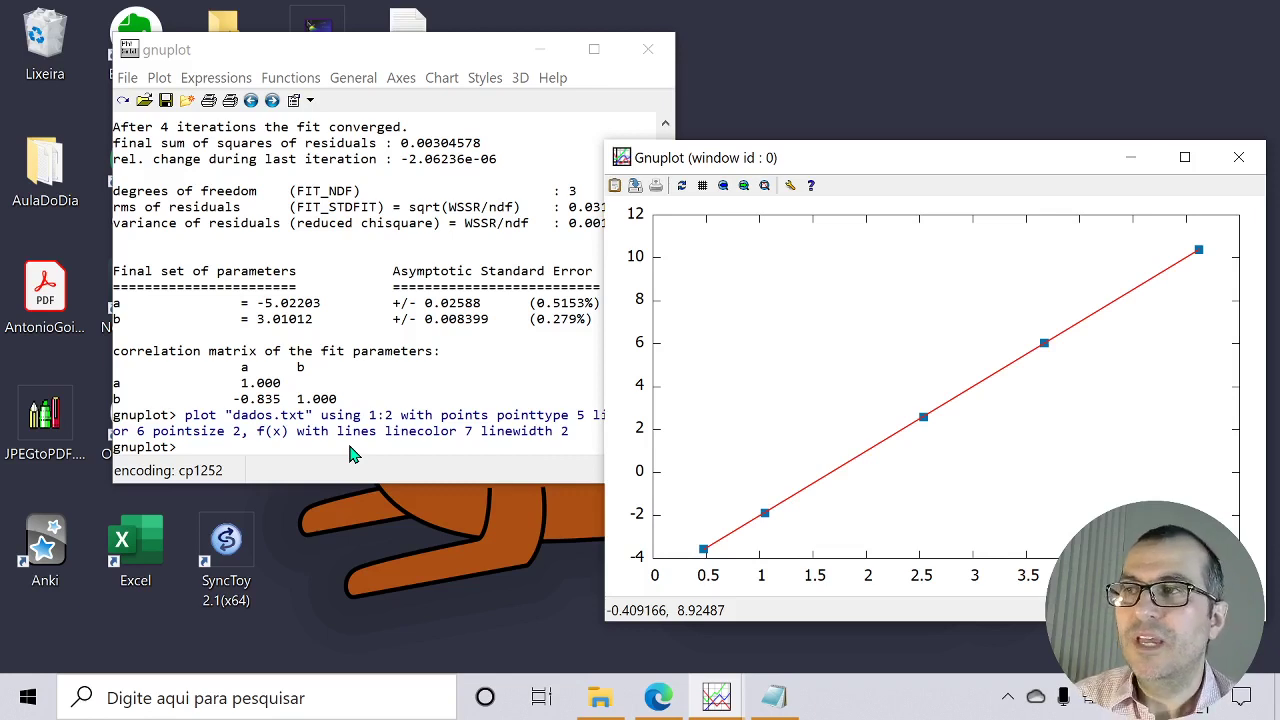
Add three blank prompt lines and briefly highlight the full plot command for the data and f(x).
click(291, 421)
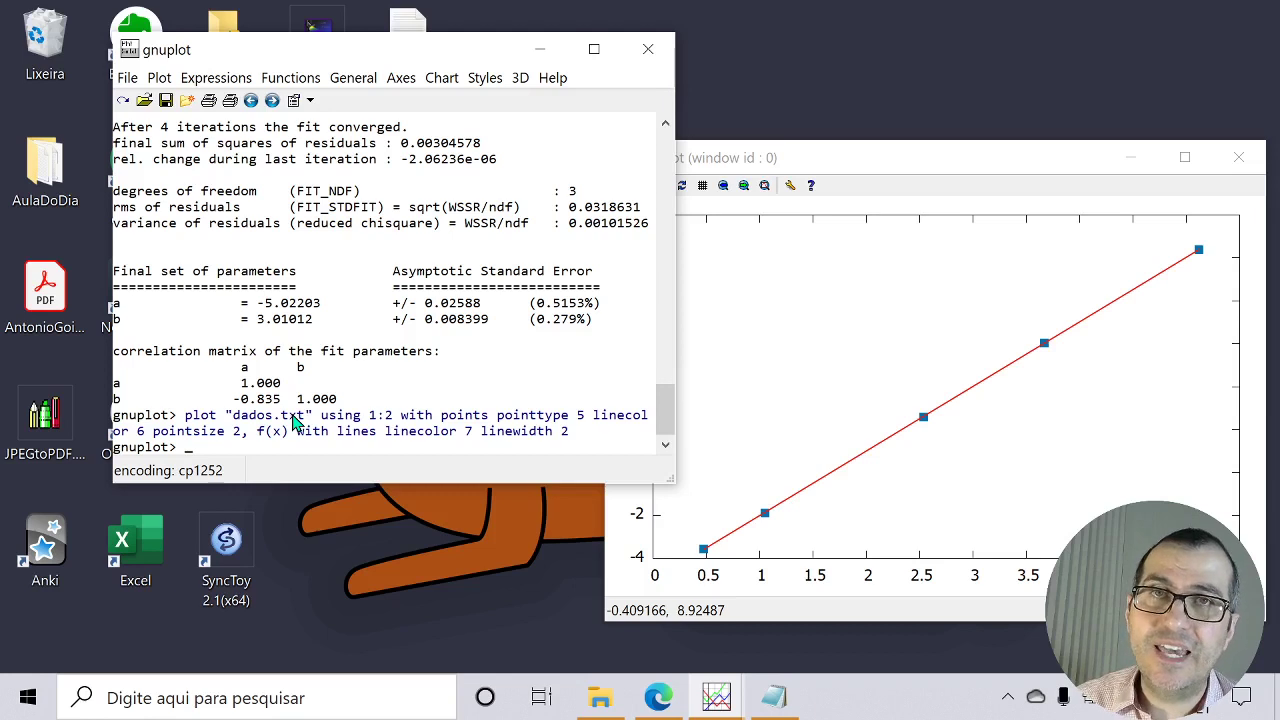
key(Return)
key(Return)
key(Return)
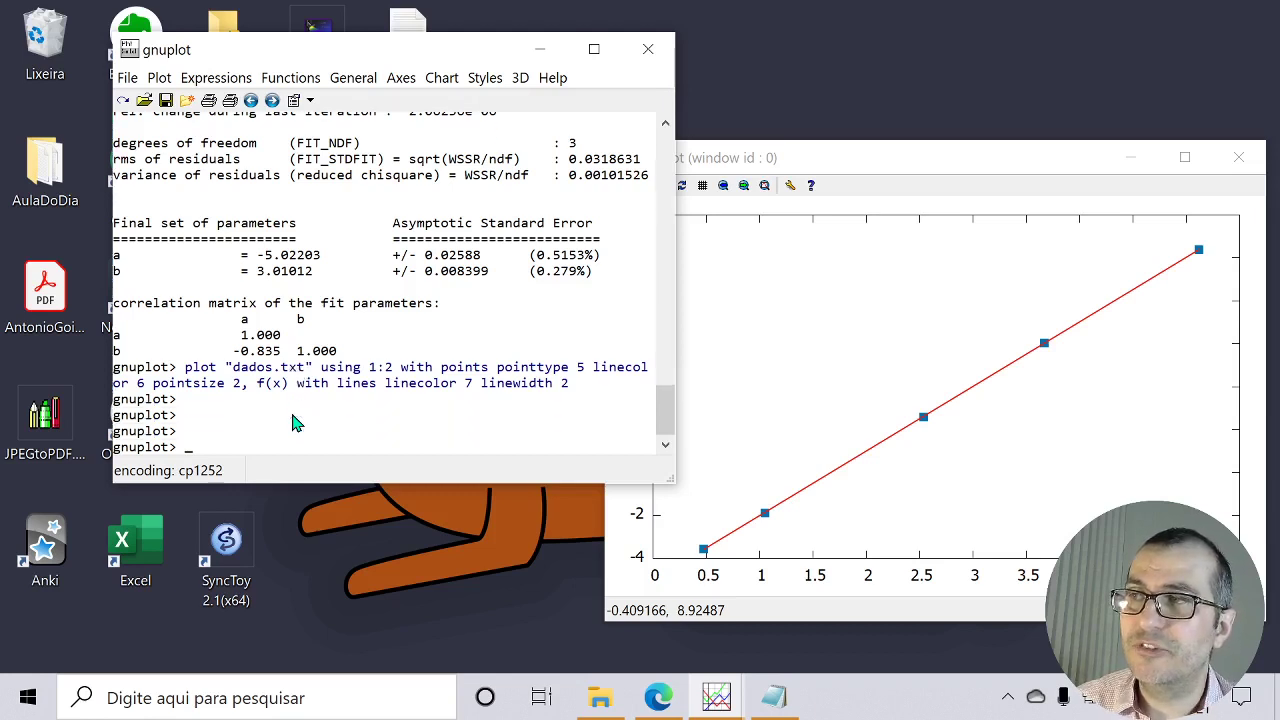
drag(570, 386, 186, 369)
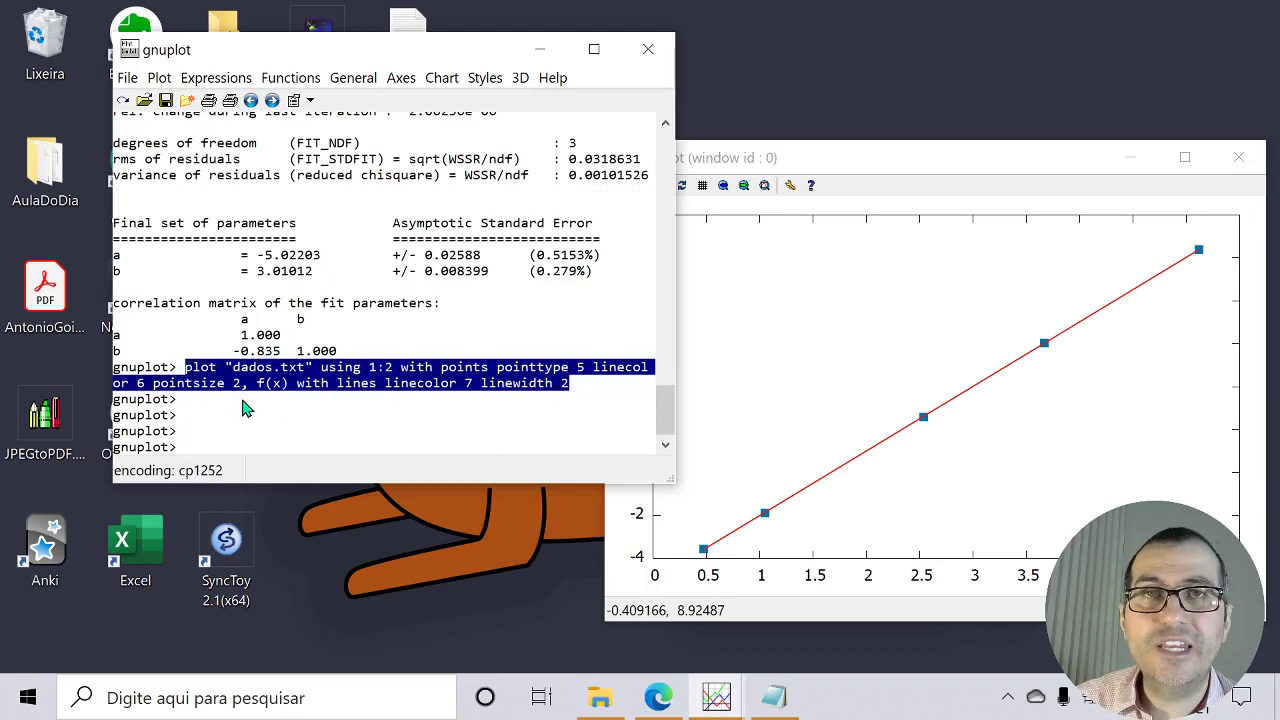
click(306, 450)
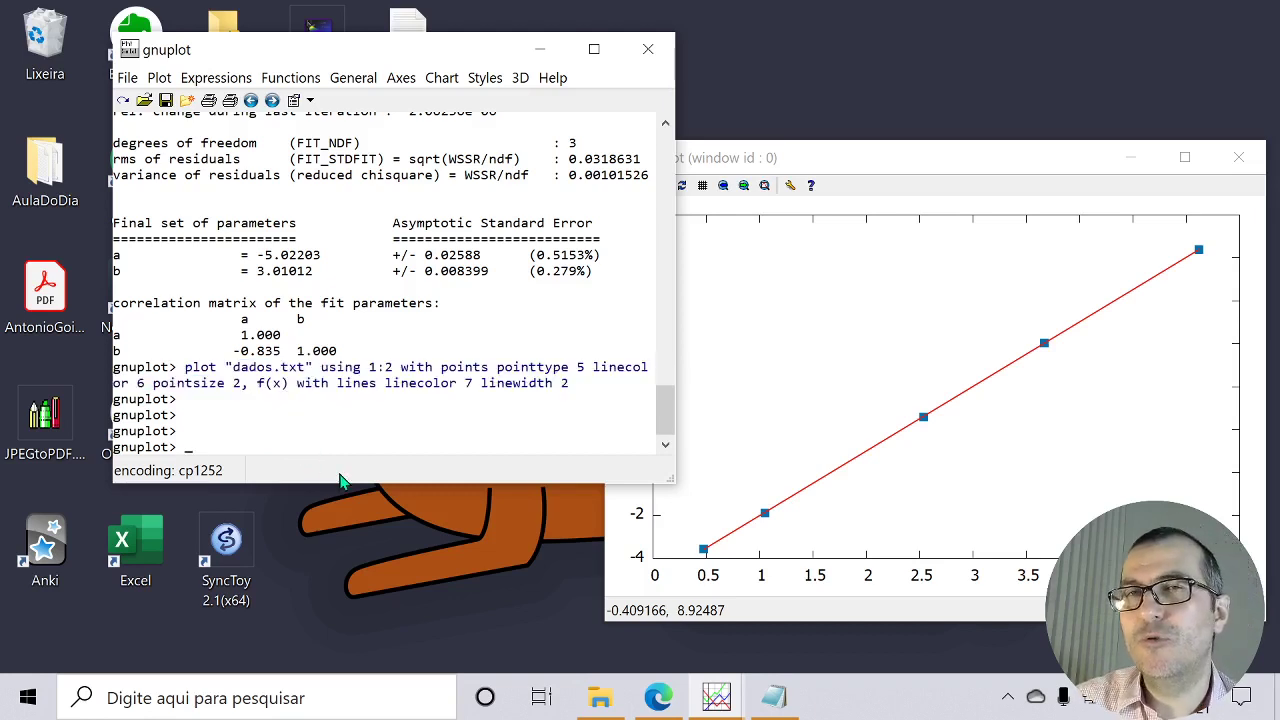
Replot with the abbreviated command p "dados.txt" u 1:2 w p pt 5 lc 6 ps 2, f(x) w l lc 7 lw 2.
text(p )
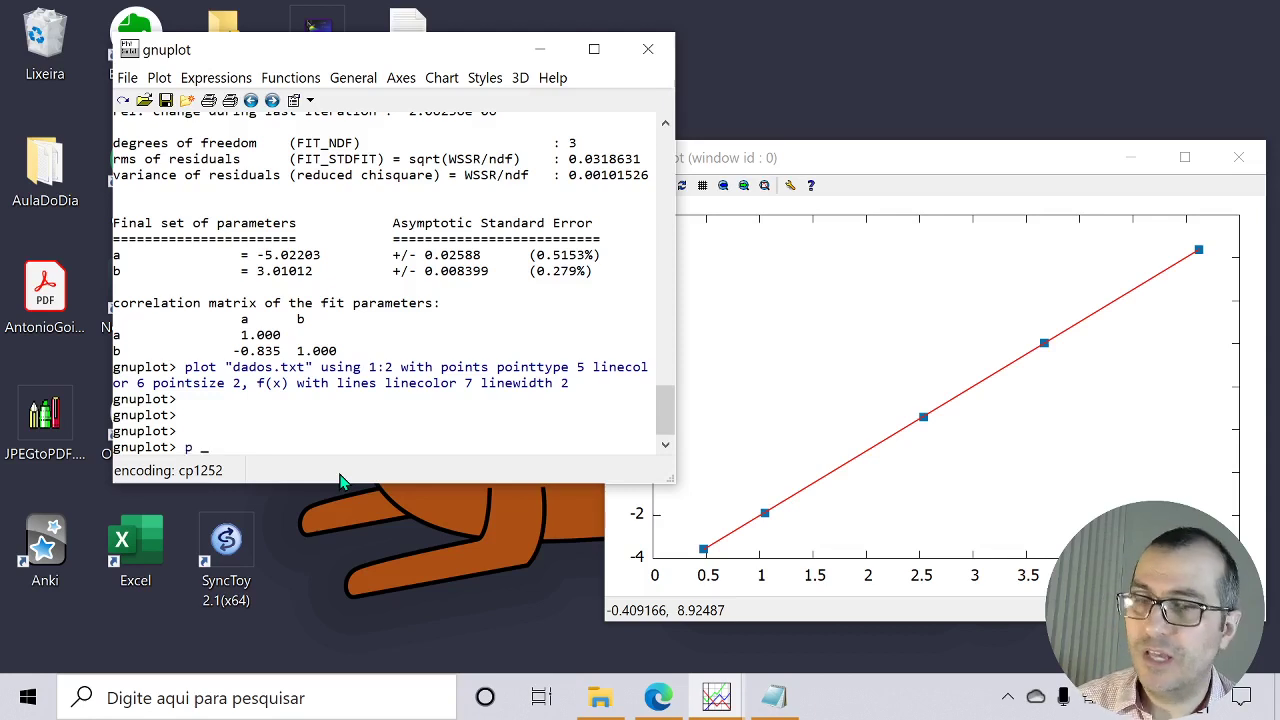
text("dado)
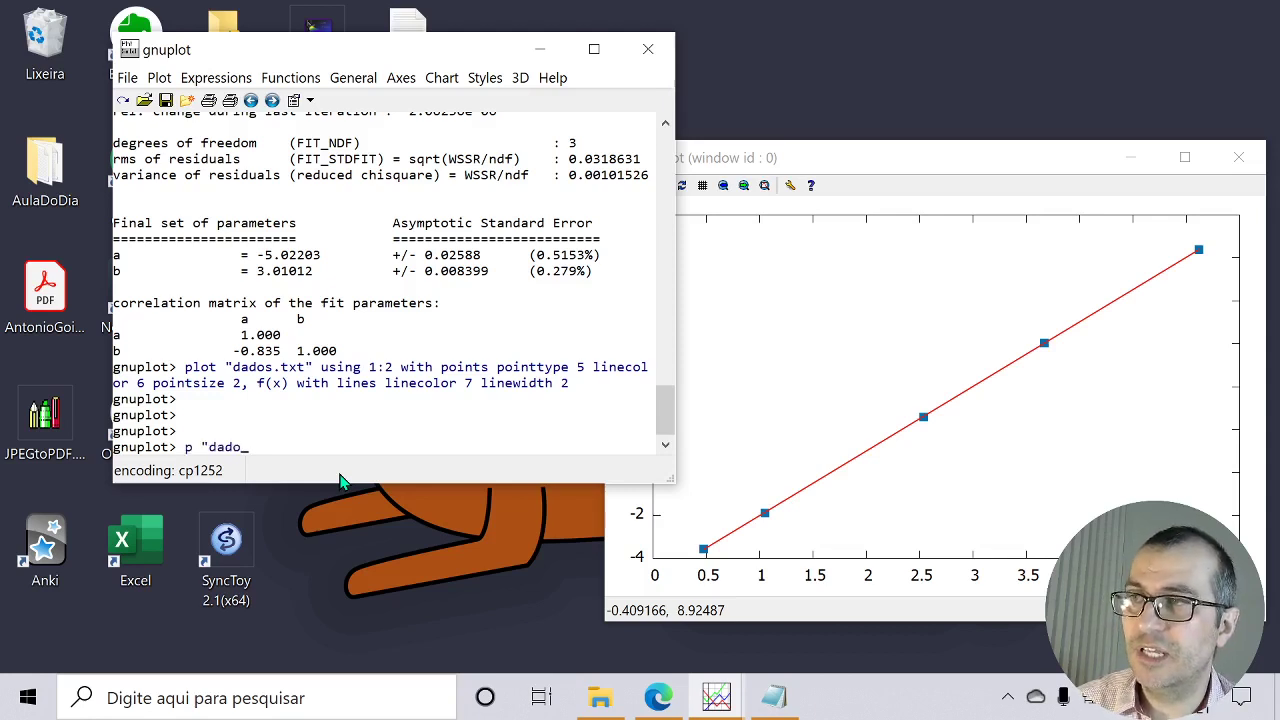
text(s.txt")
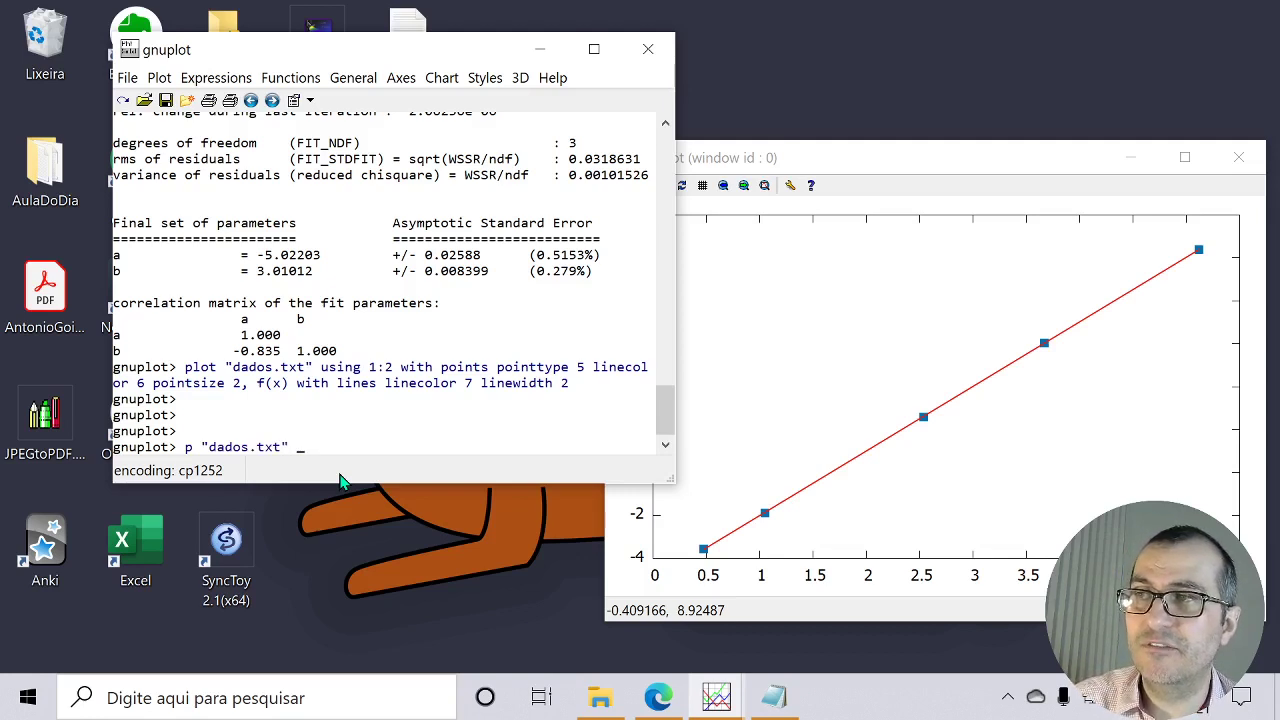
text( u 1:2)
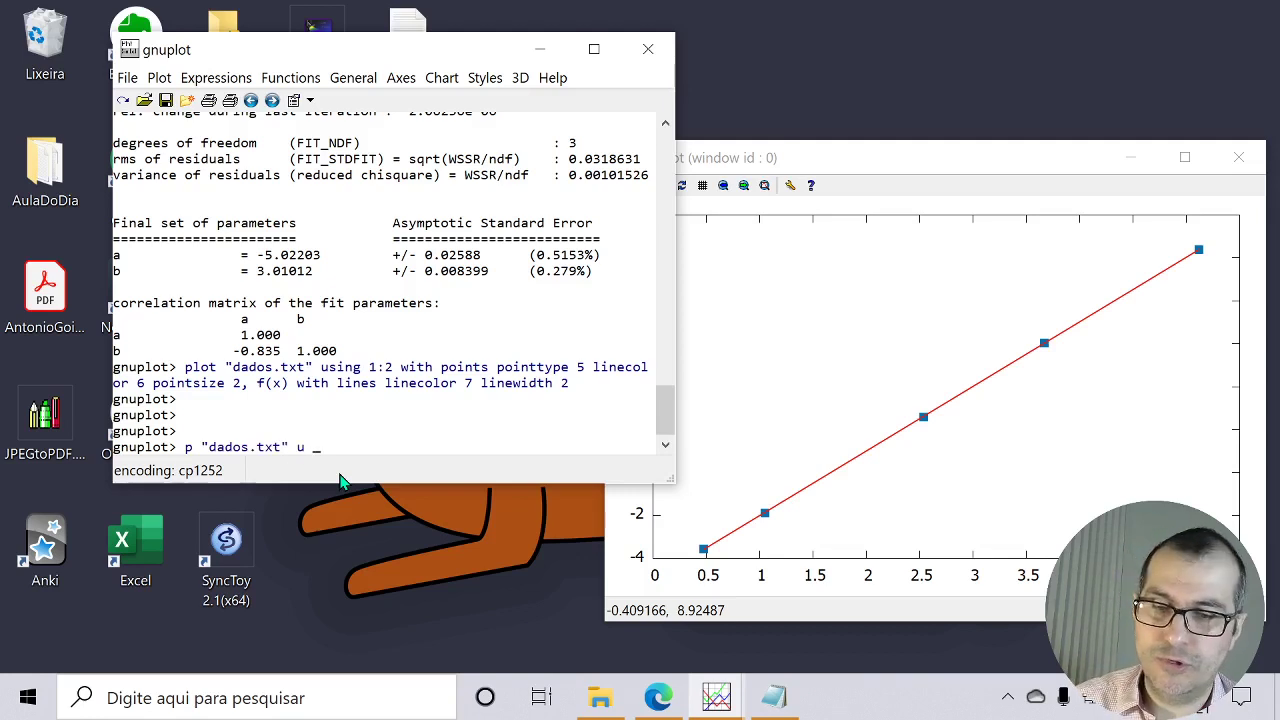
text( w )
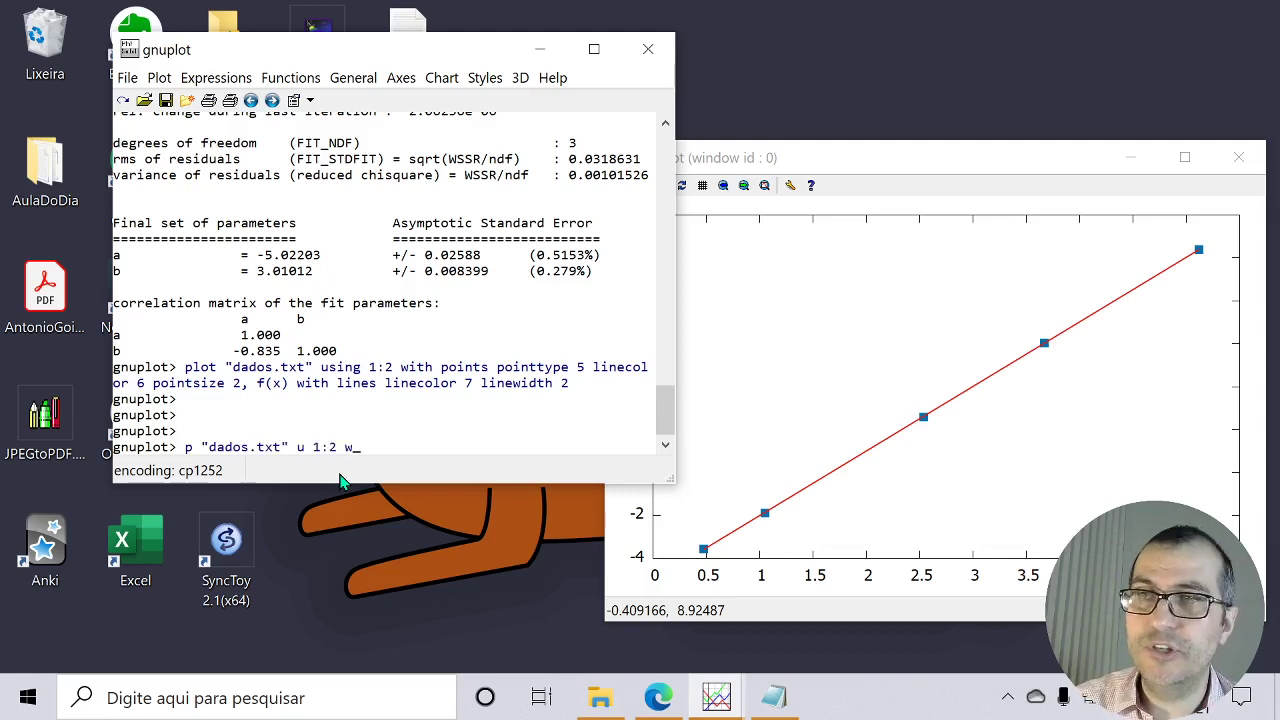
text(p)
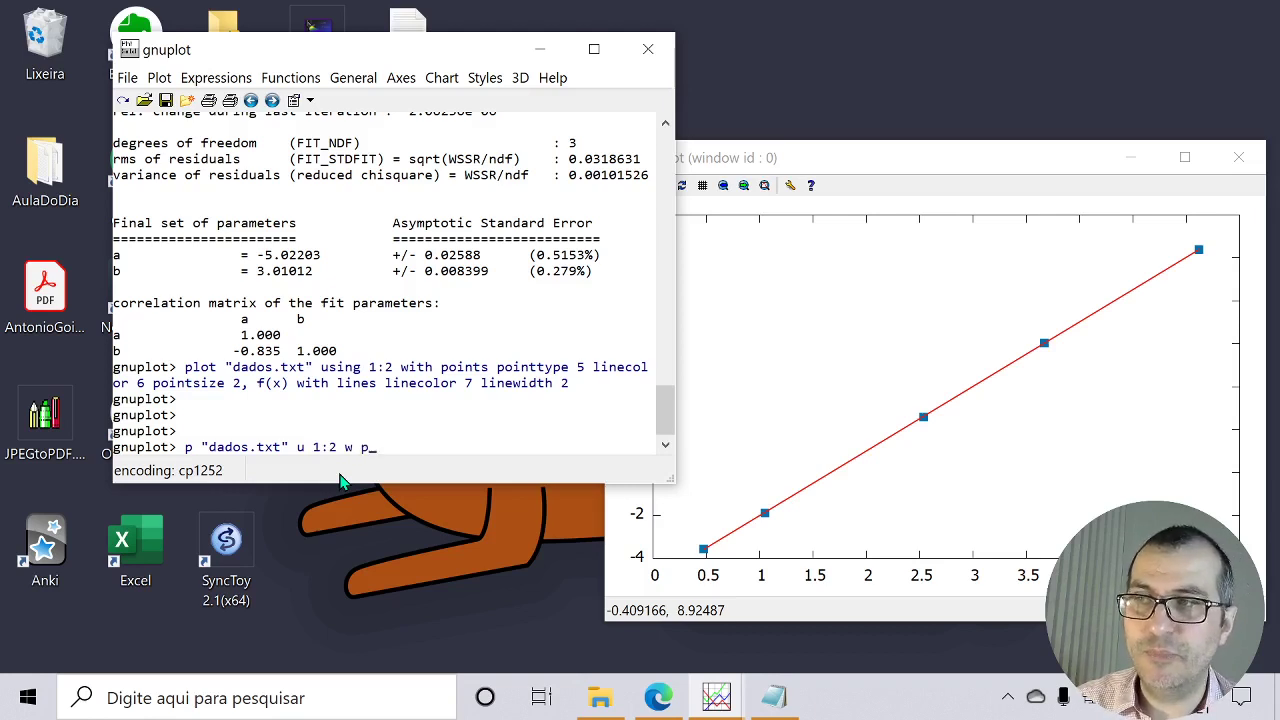
text( pt)
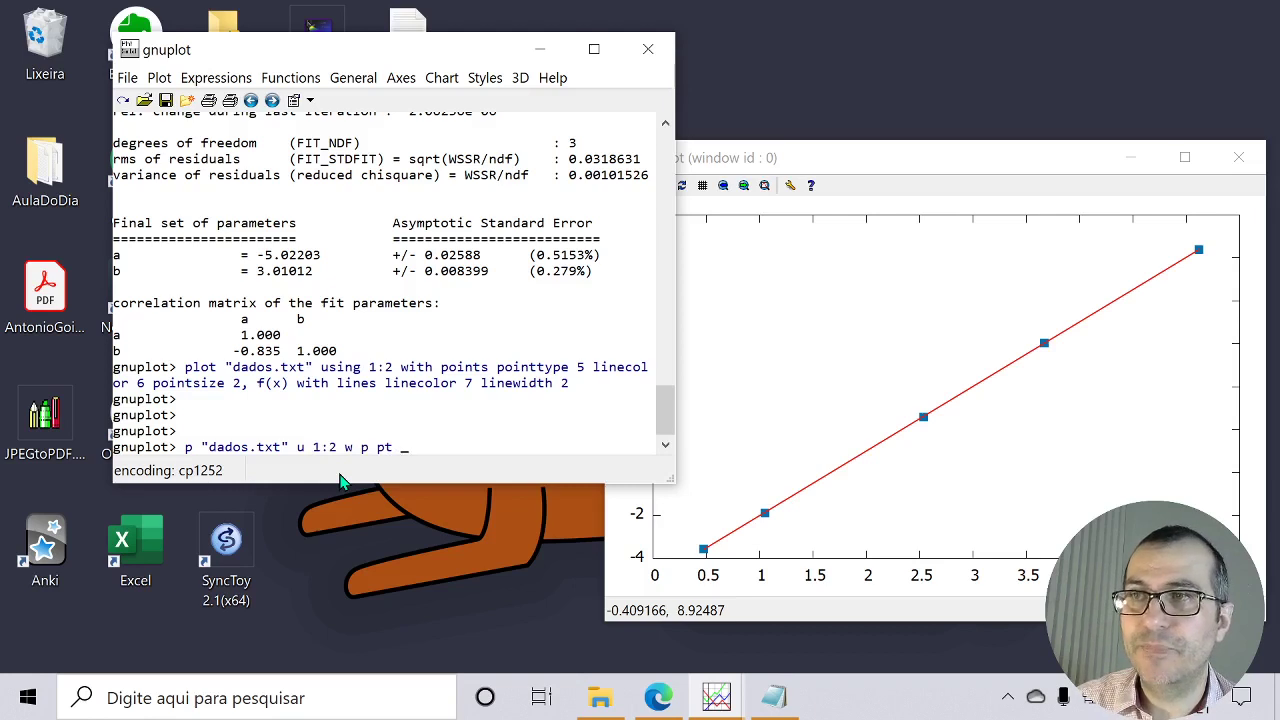
text( 5 lc 6 ps)
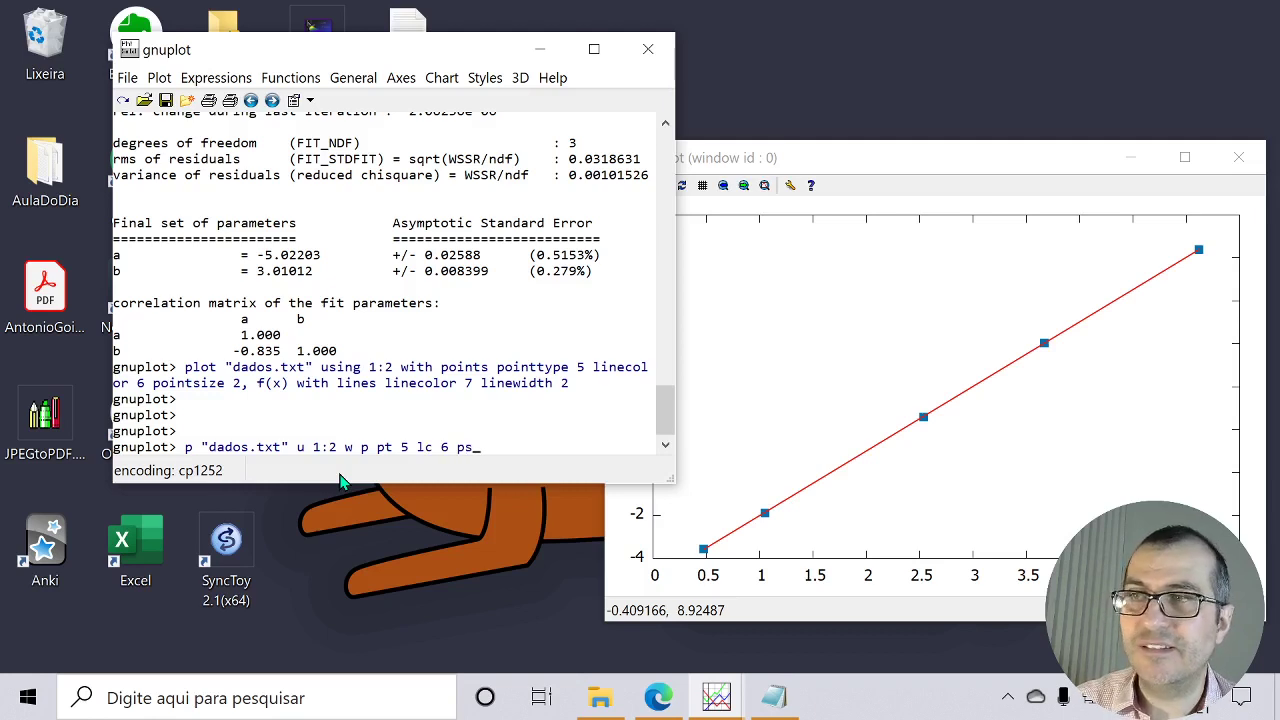
text( 2,)
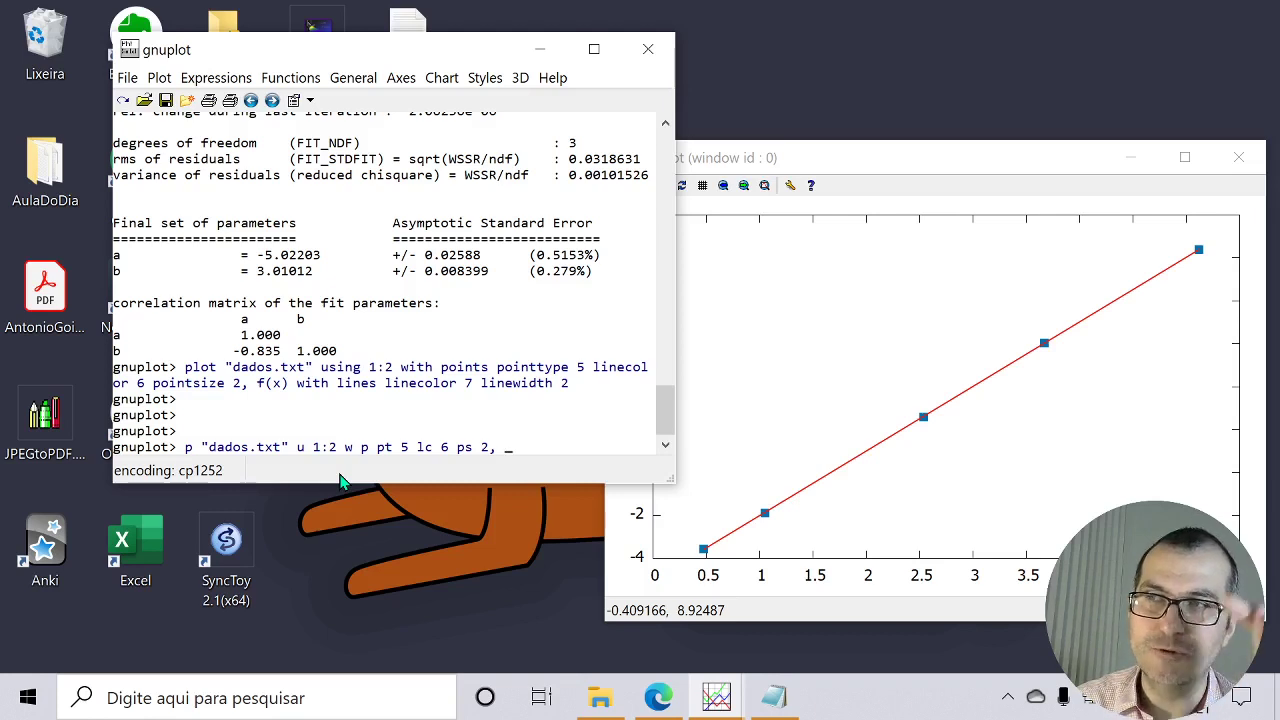
text(f()
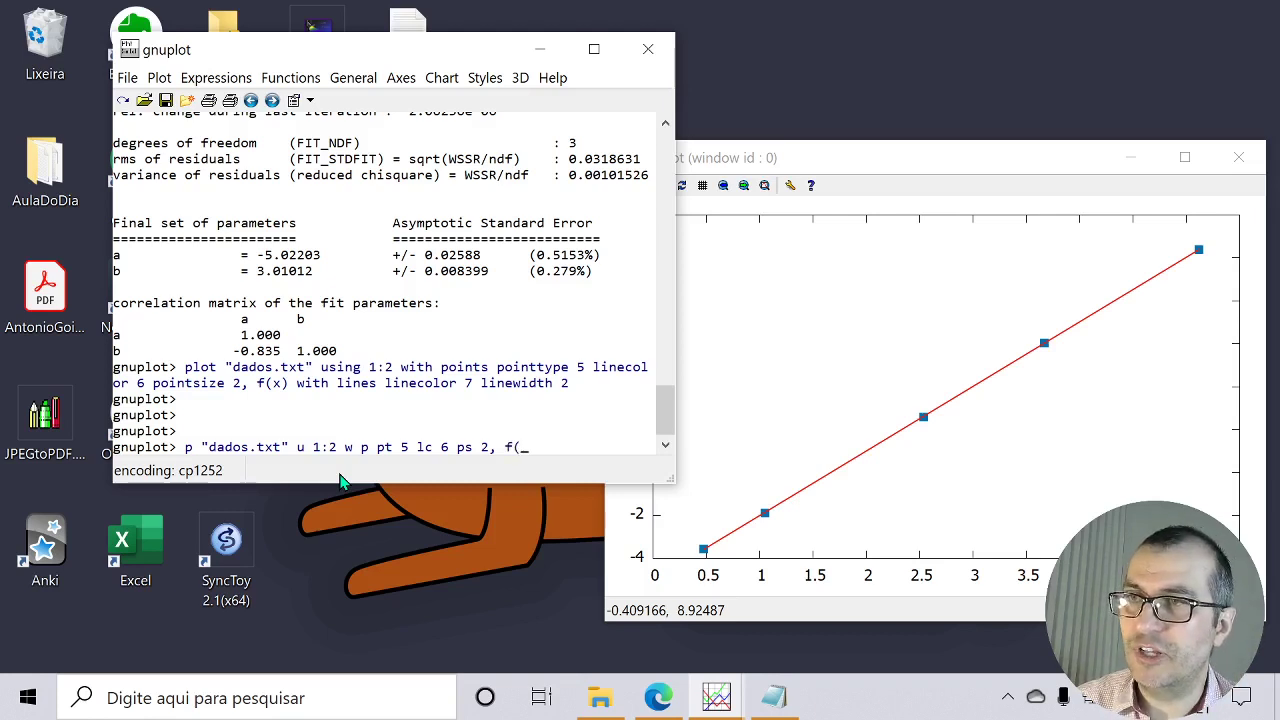
text(x) w )
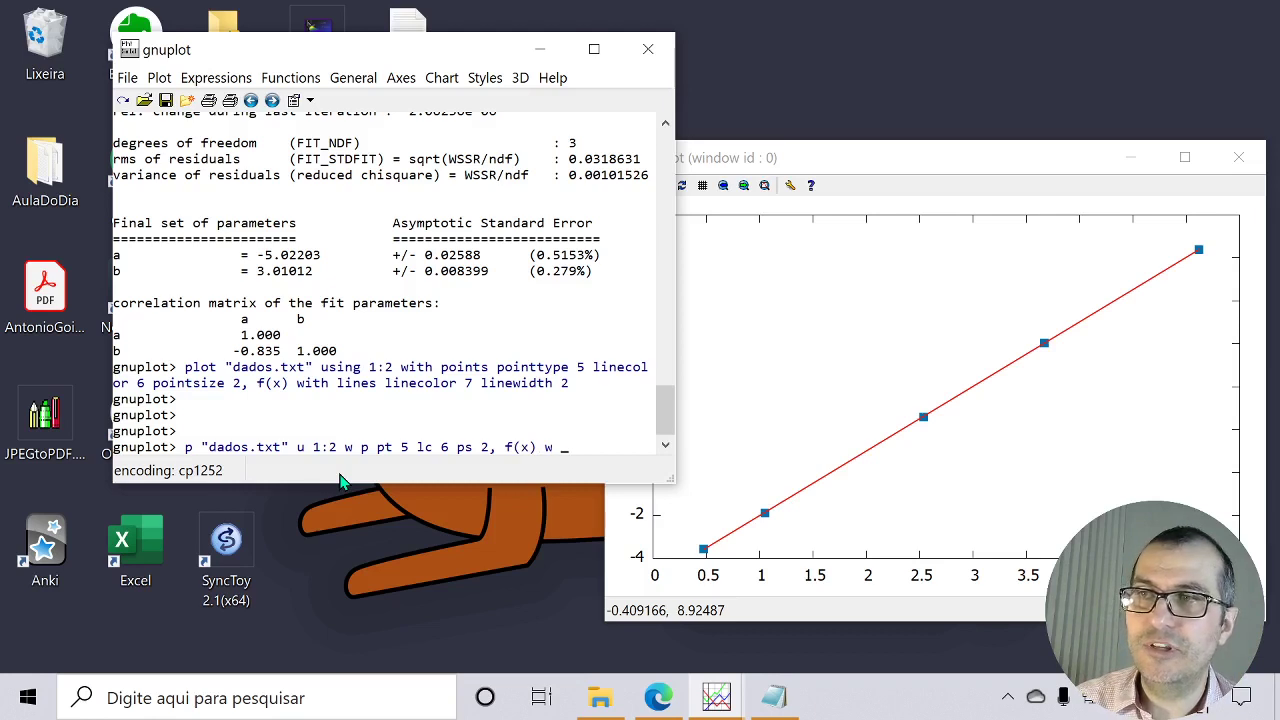
text(l l)
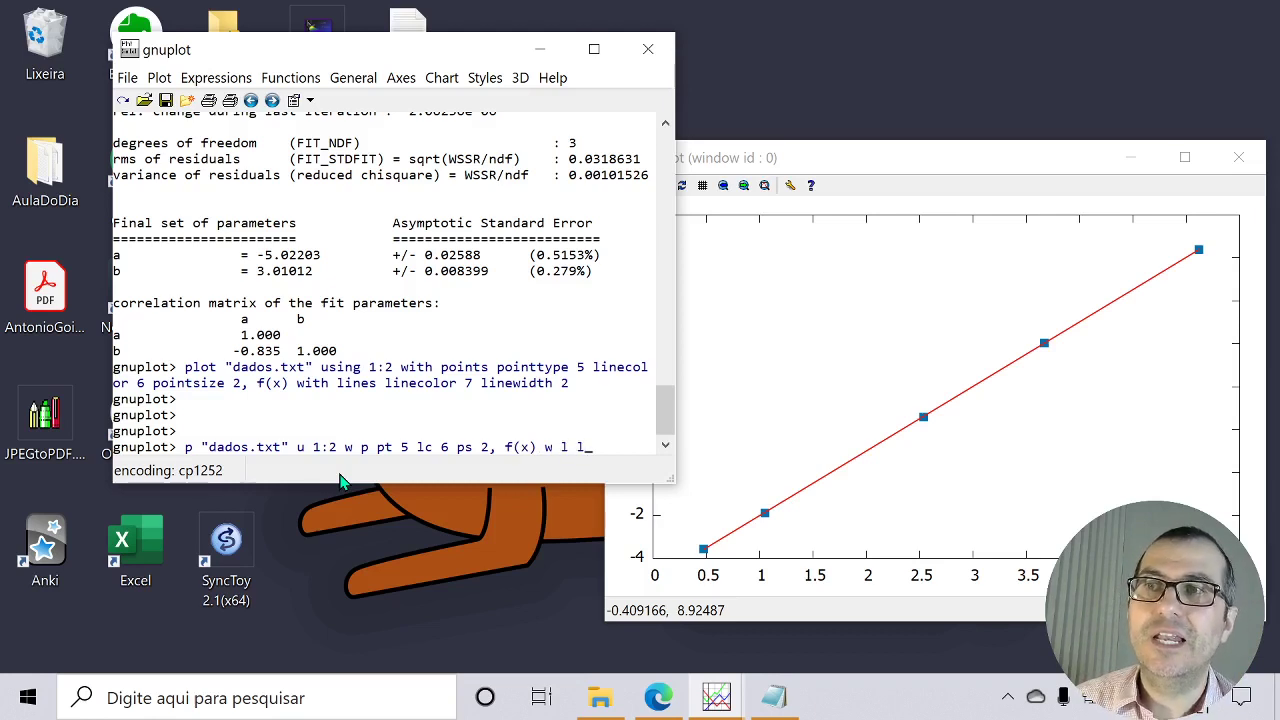
text(c 7 lw 2)
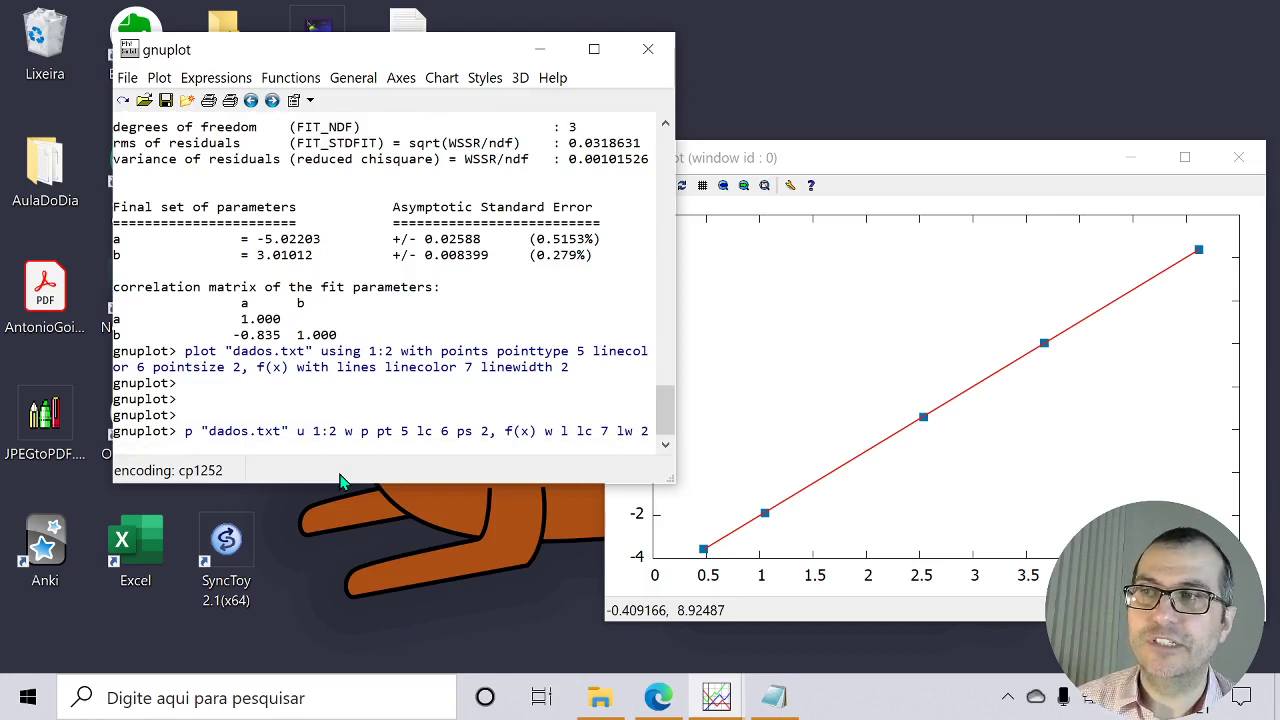
key(Return)
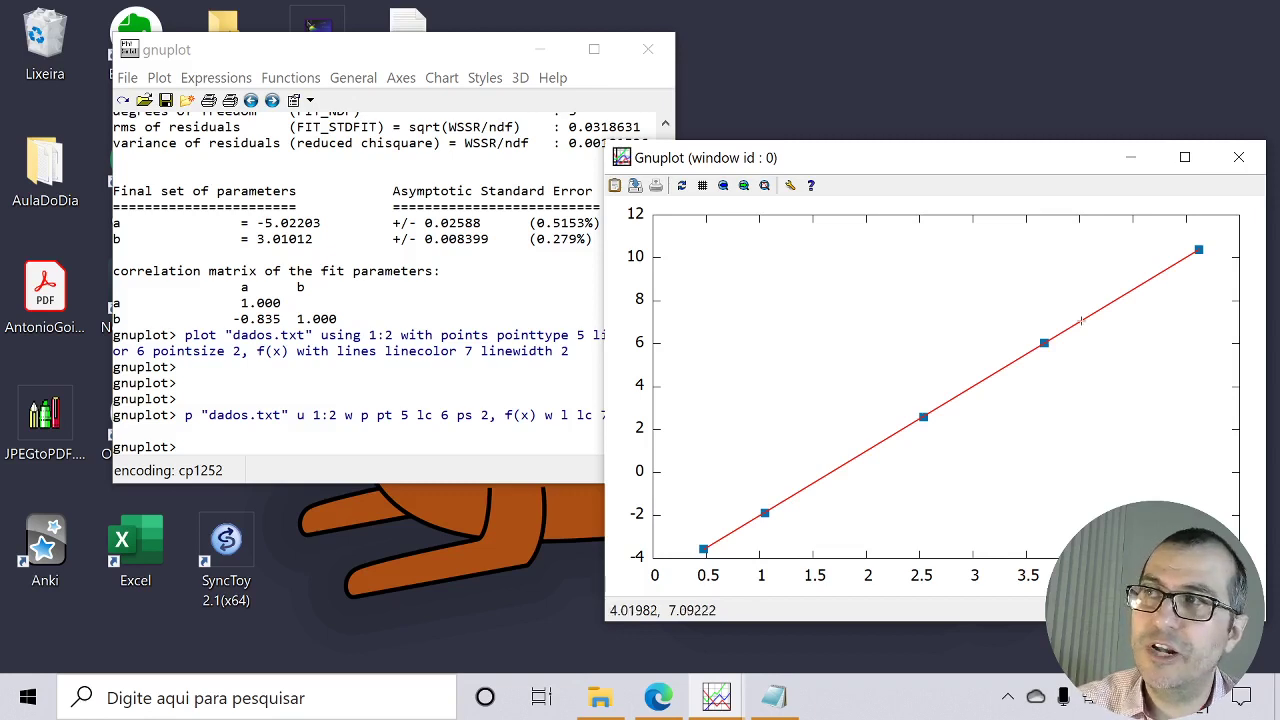
Close the graph window and the gnuplot console.
click(450, 245)
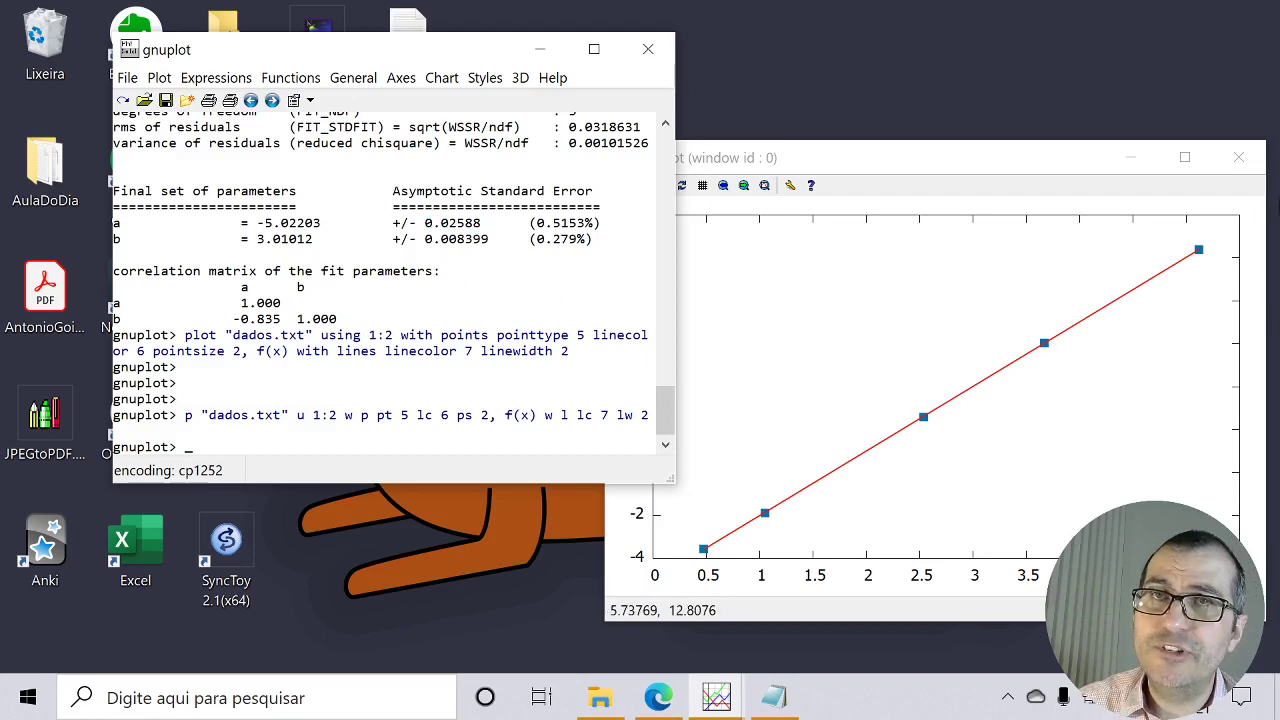
click(1248, 166)
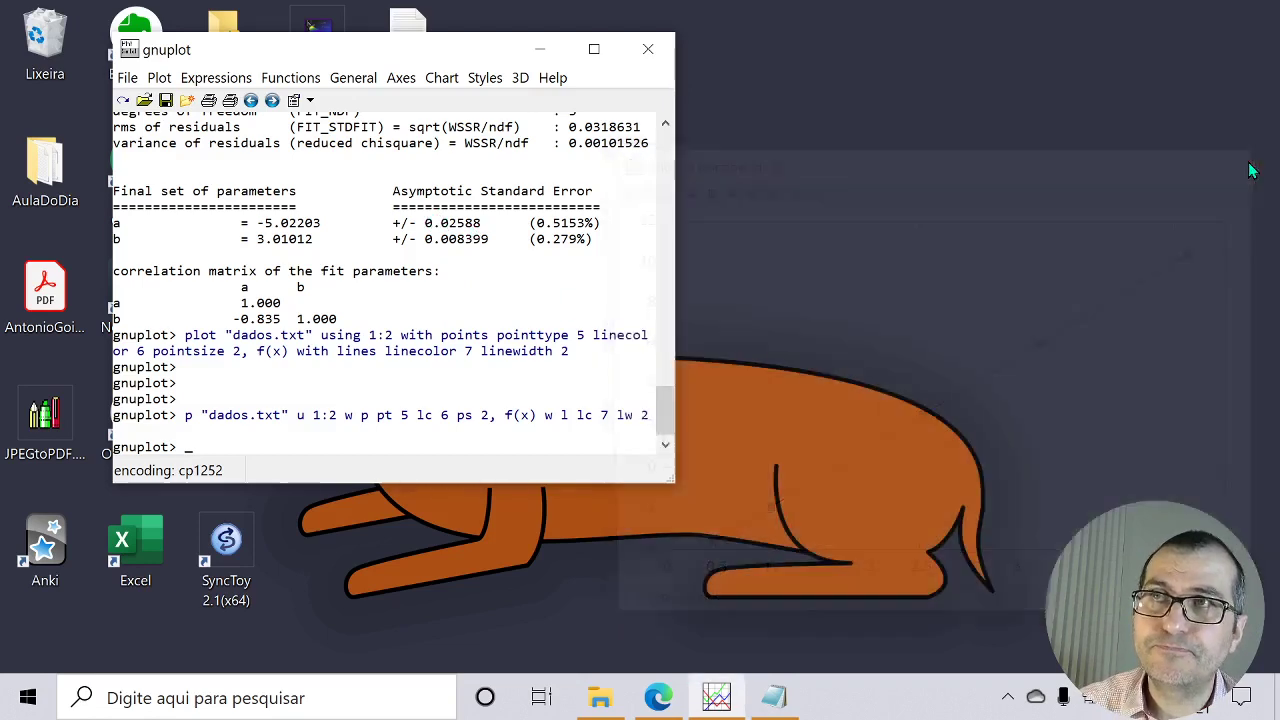
click(657, 59)
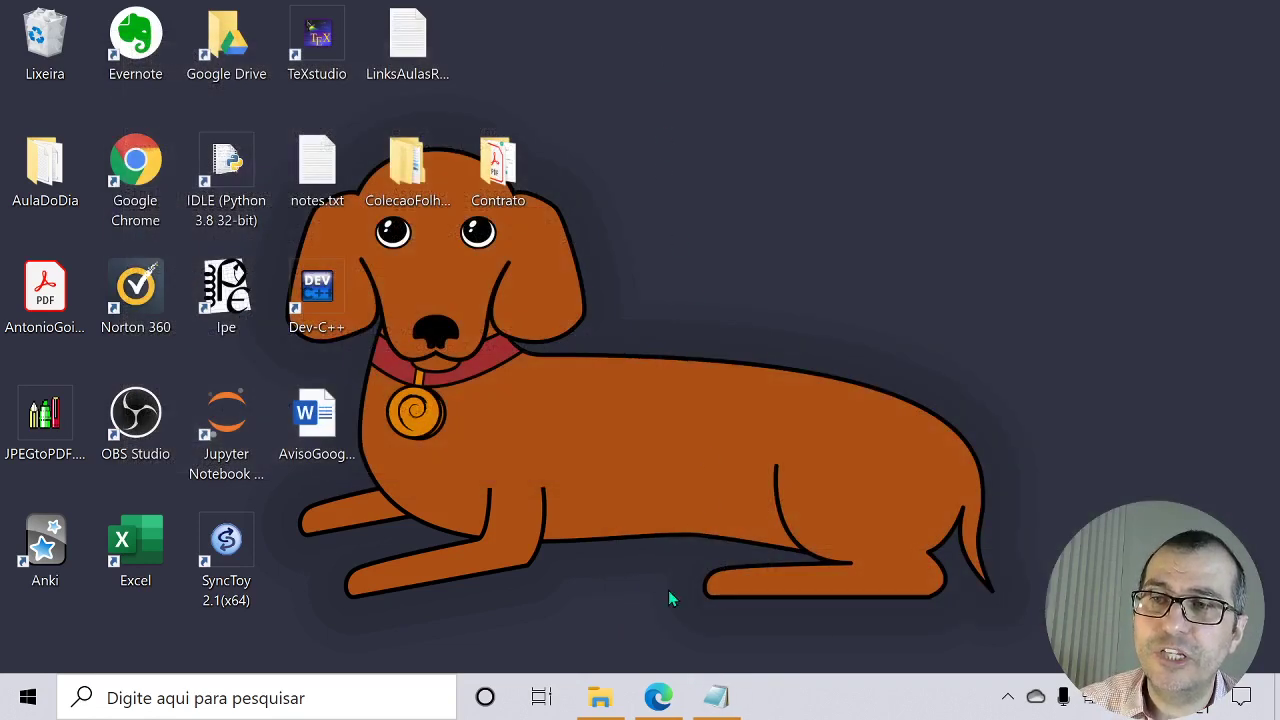
Open myscript.txt from the Documents folder in Notepad and move its window so the whole script is visible.
click(602, 698)
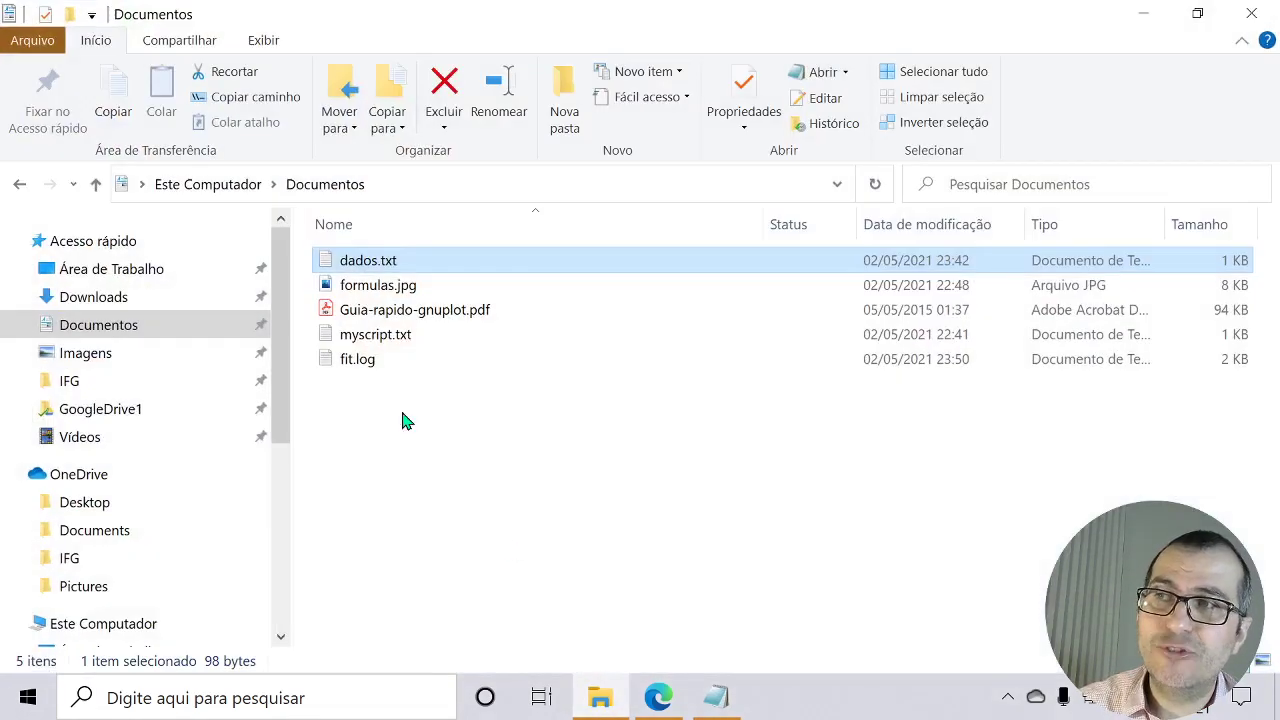
click(378, 342)
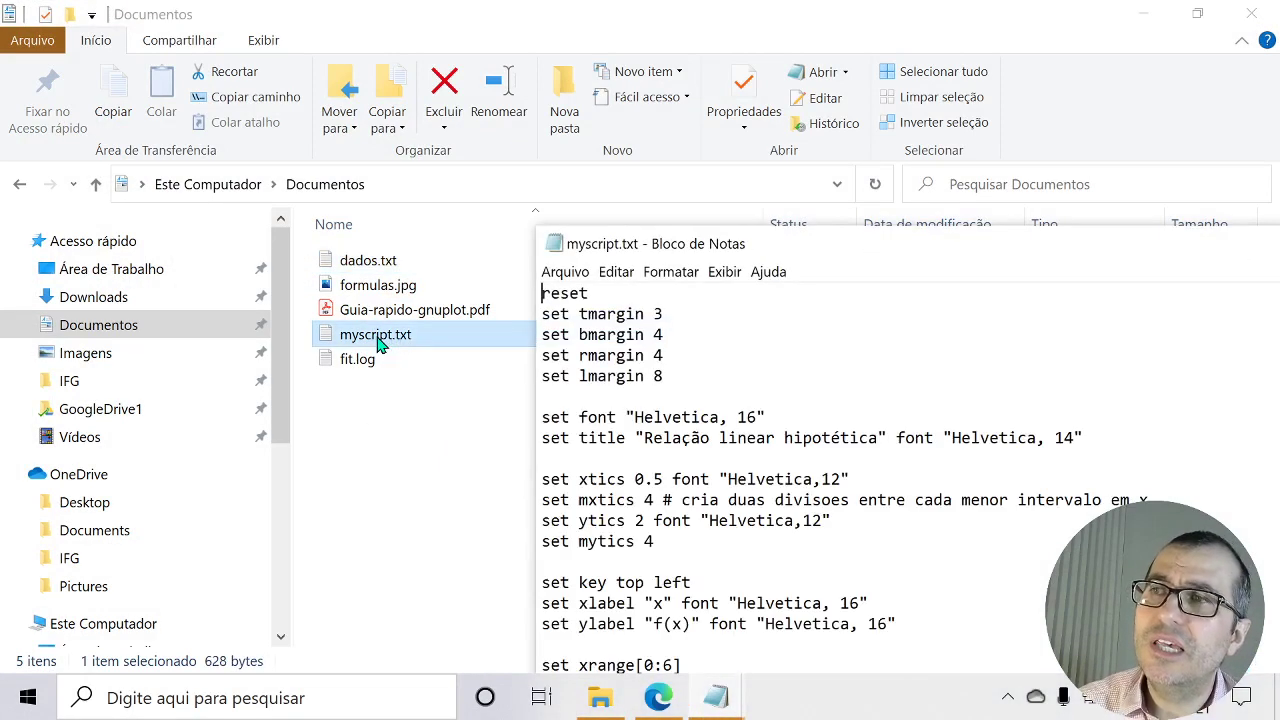
drag(849, 167, 571, 40)
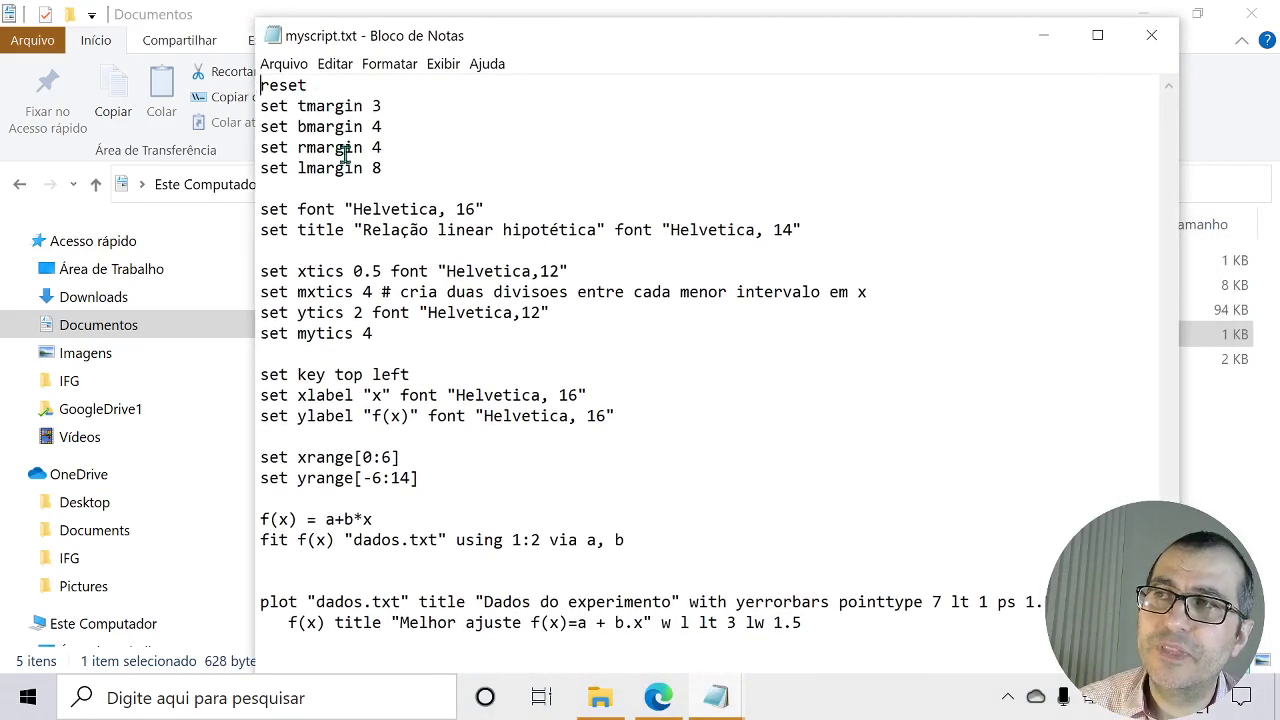
Highlight each block of the script in turn: margins, font, title, tics, key and labels, ranges, fit commands and the plot command.
drag(806, 625, 252, 605)
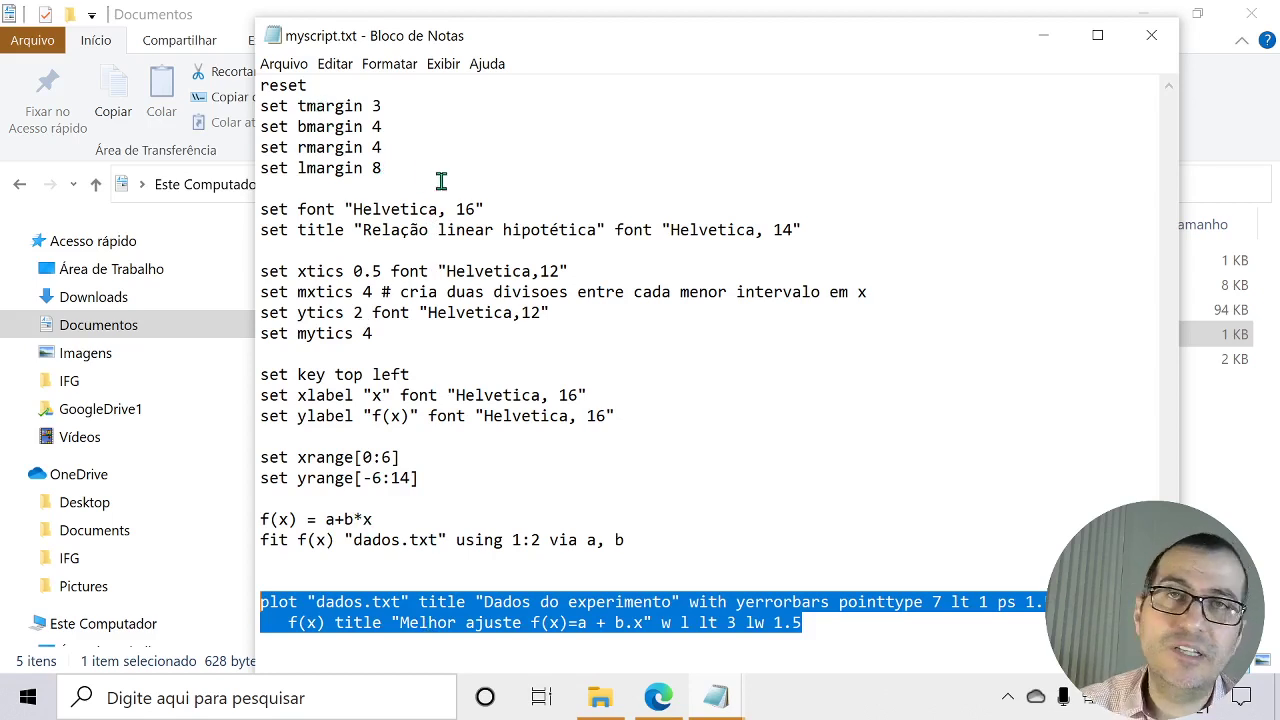
drag(440, 172, 240, 118)
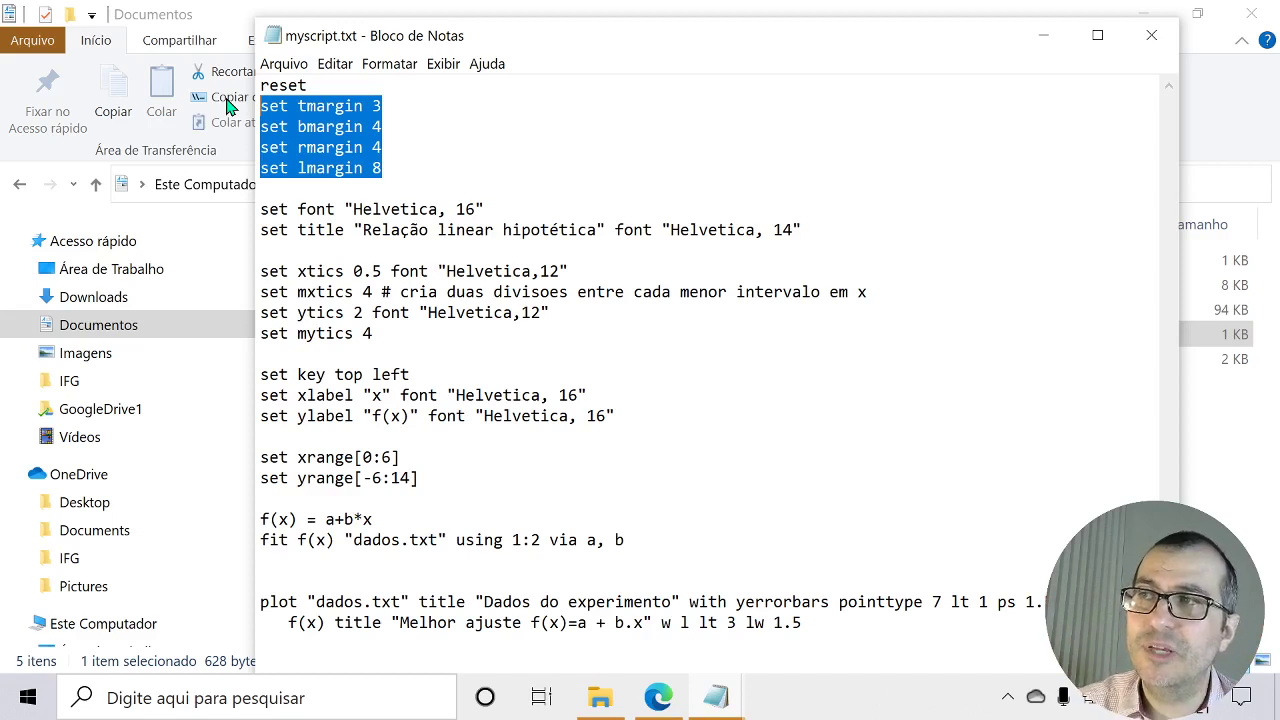
drag(486, 209, 260, 206)
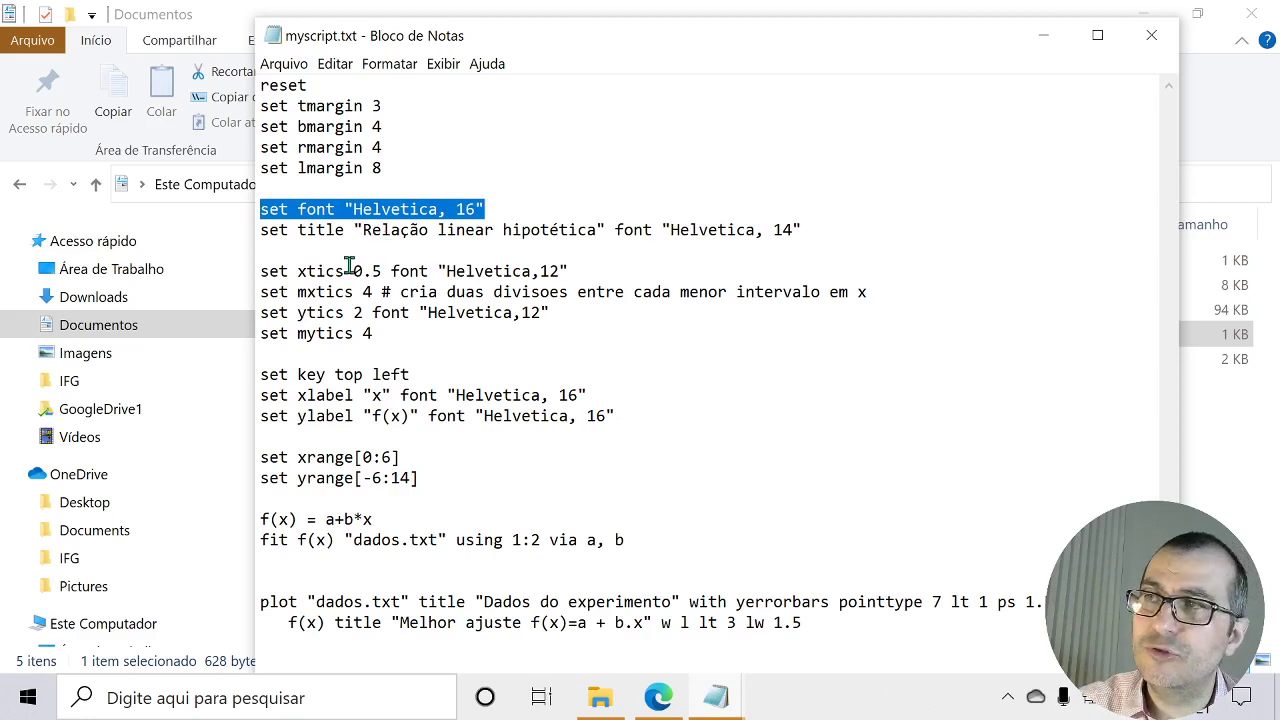
click(820, 224)
drag(820, 224, 252, 230)
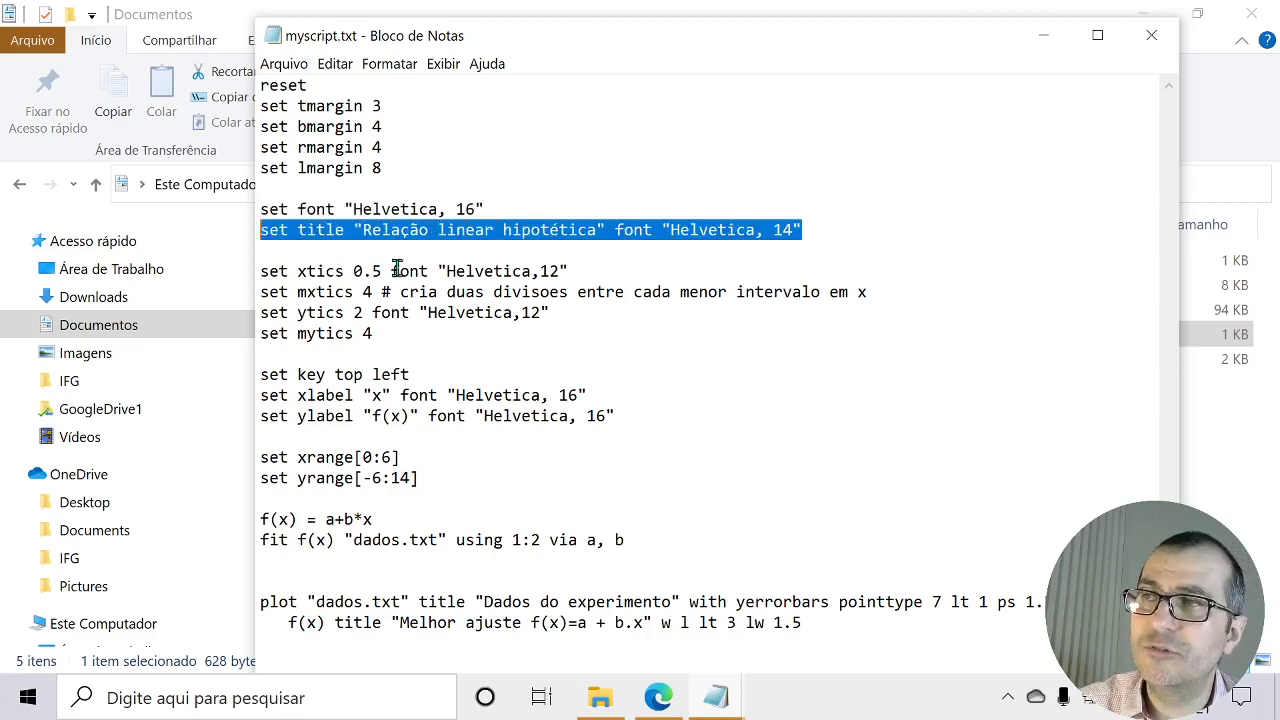
drag(386, 333, 256, 272)
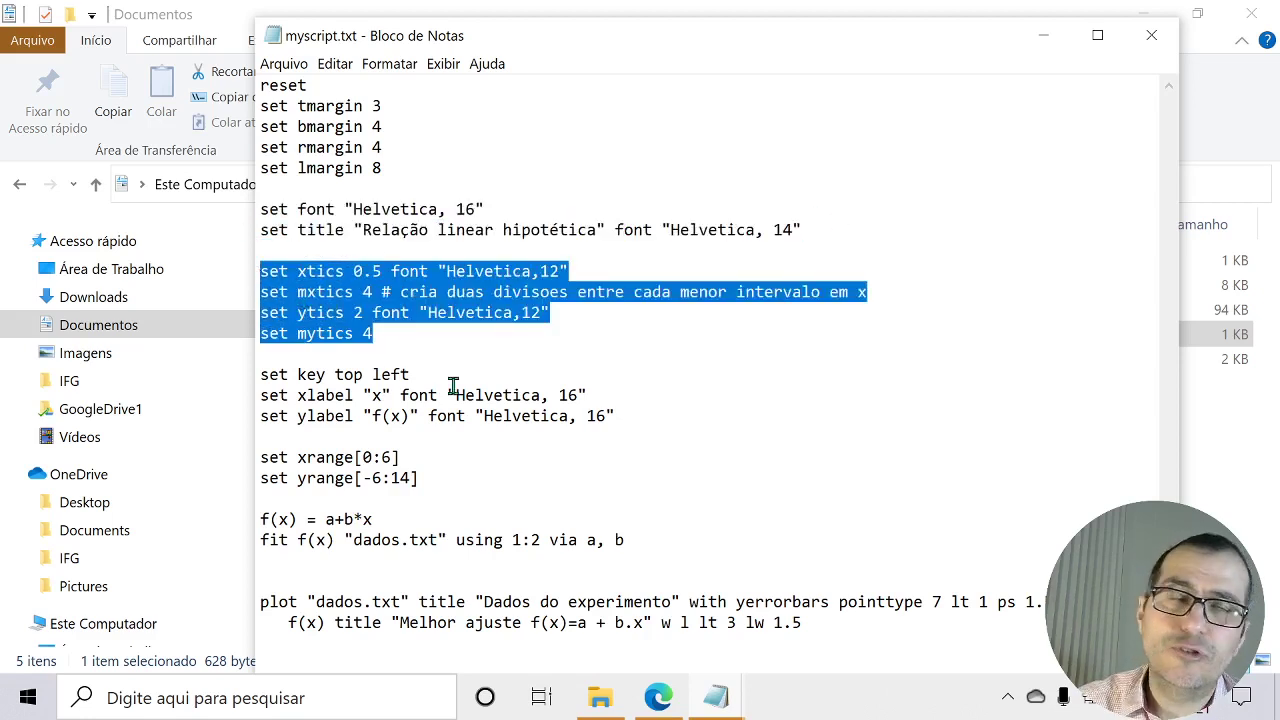
drag(648, 416, 256, 374)
drag(419, 477, 257, 436)
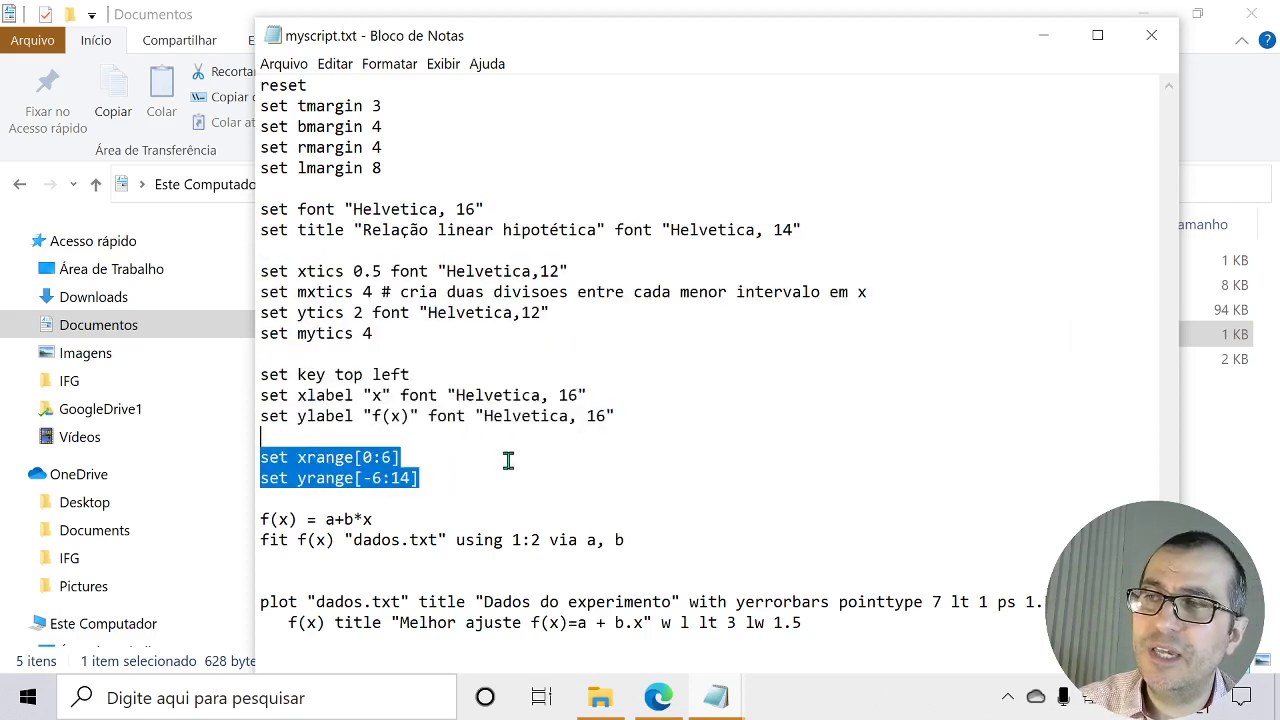
drag(661, 539, 240, 515)
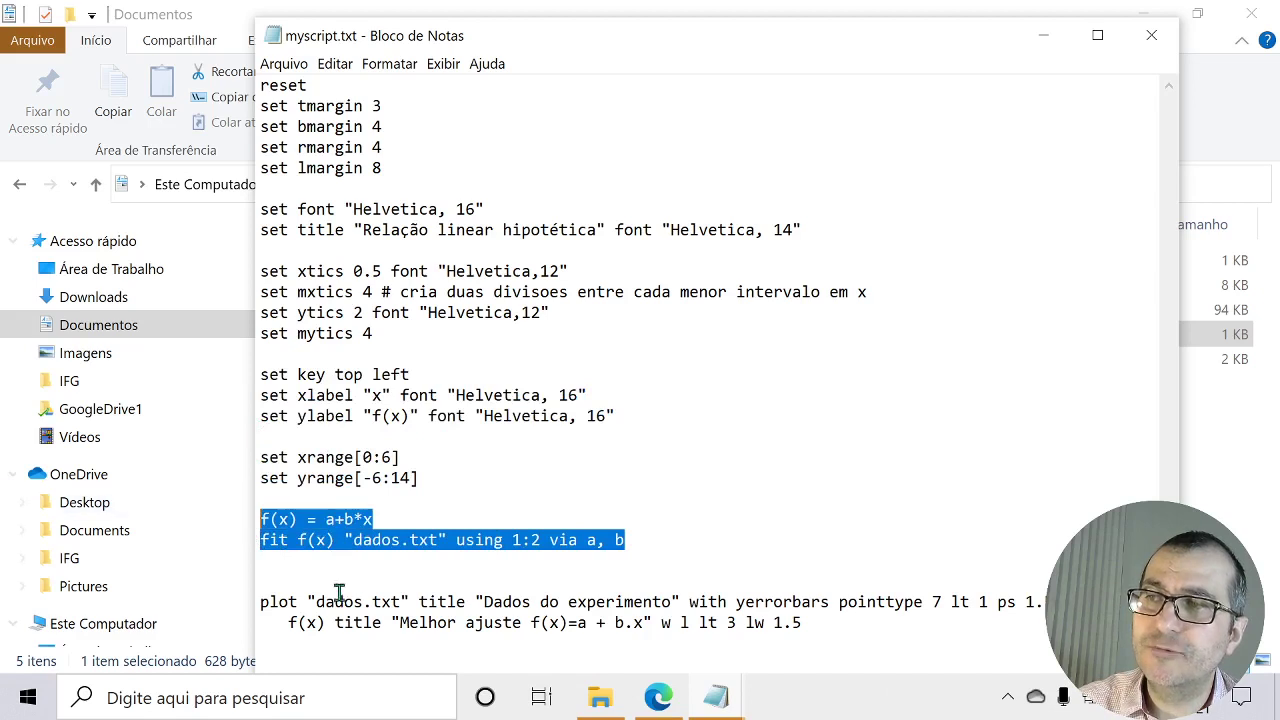
drag(834, 626, 249, 606)
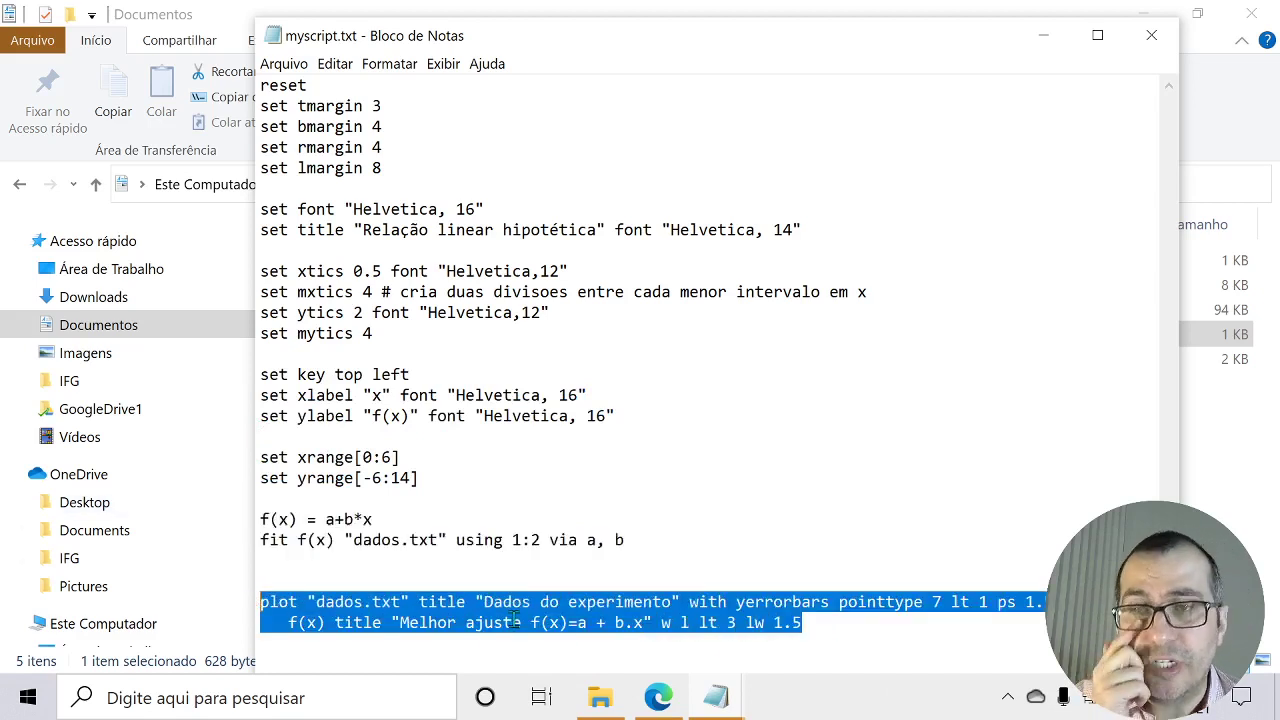
key(Left)
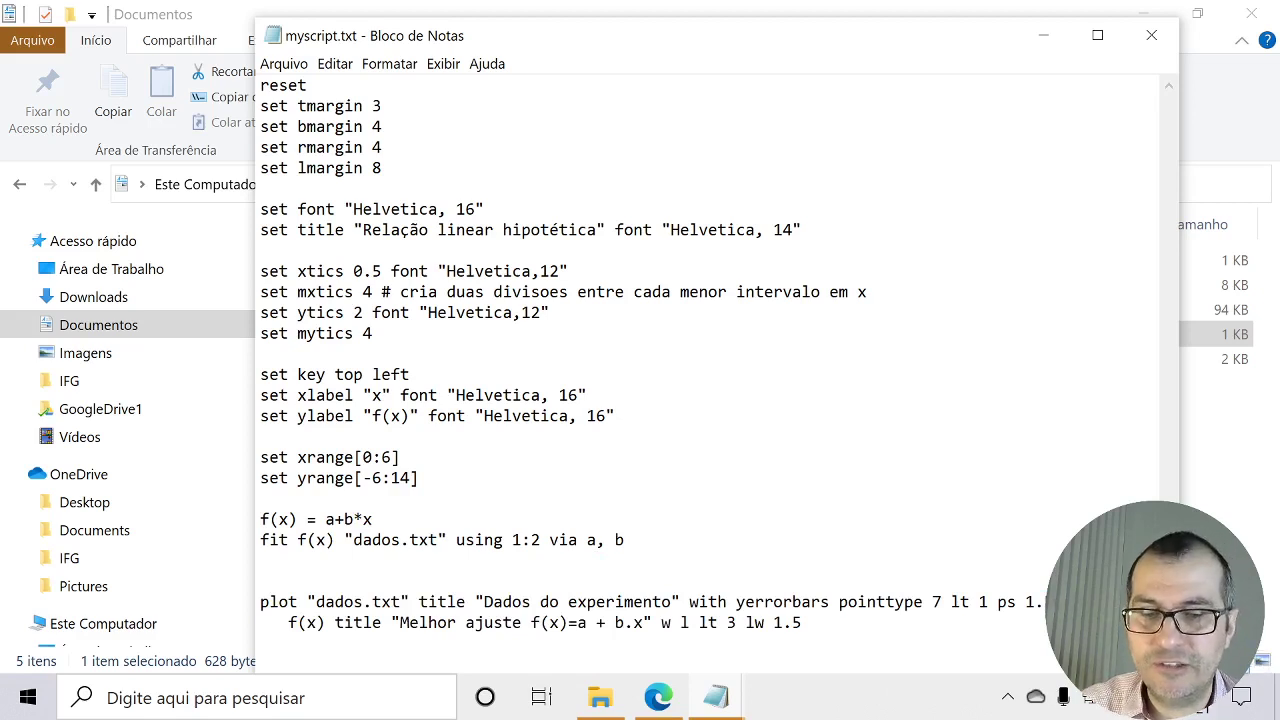
key(Return)
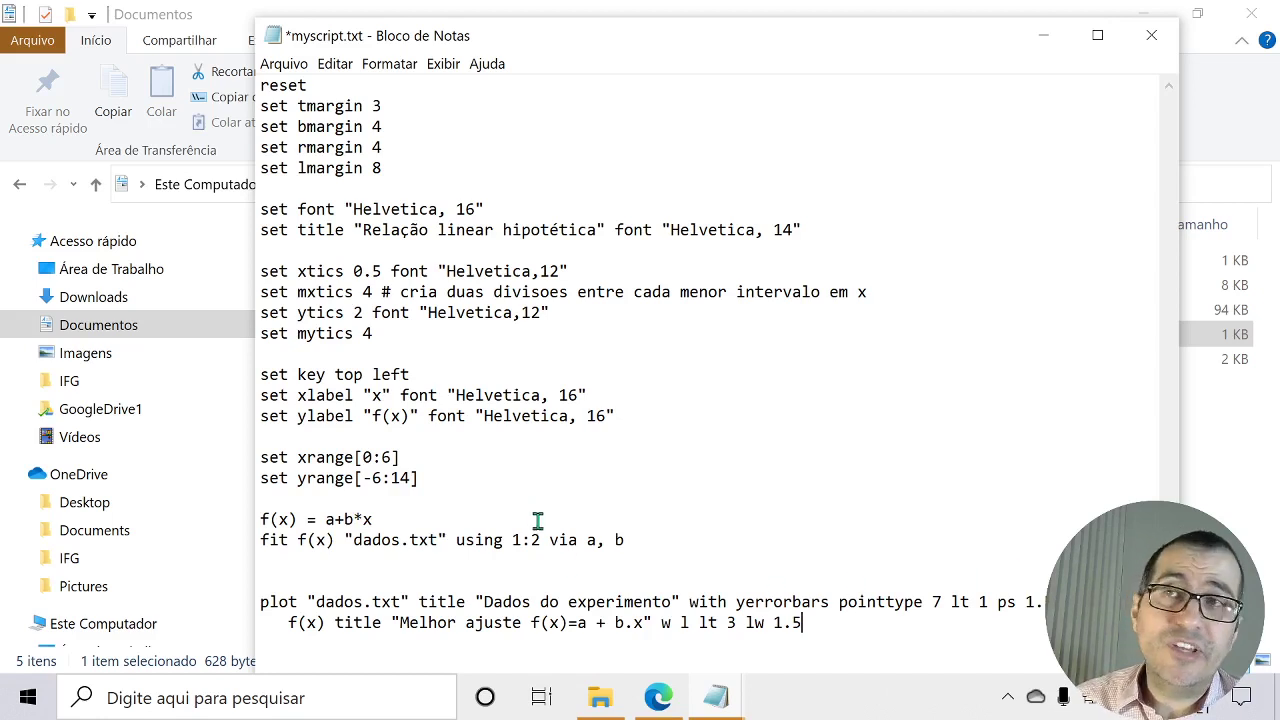
Comment out the xtics, mxtics, ytics and mytics lines of the script with a # at the start of each.
click(427, 272)
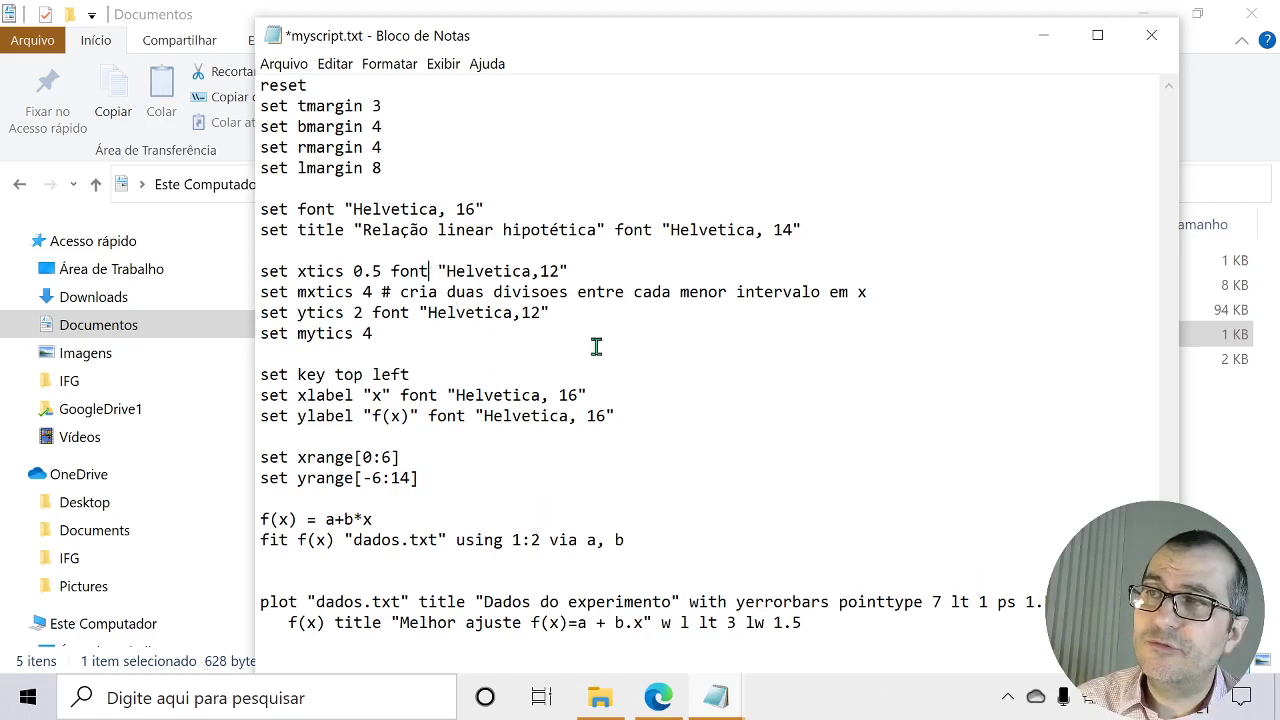
text(#)
key(Down)
key(Home)
text(#)
key(Down)
key(Home)
text(#)
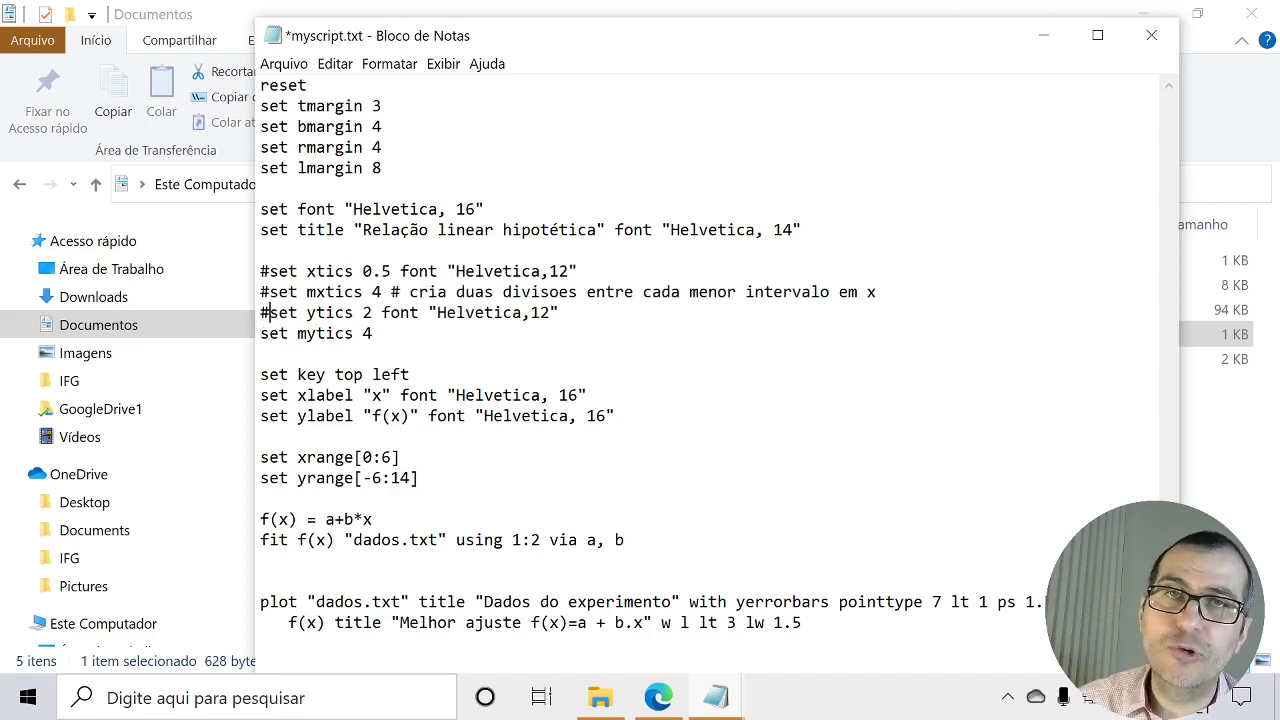
text(#)
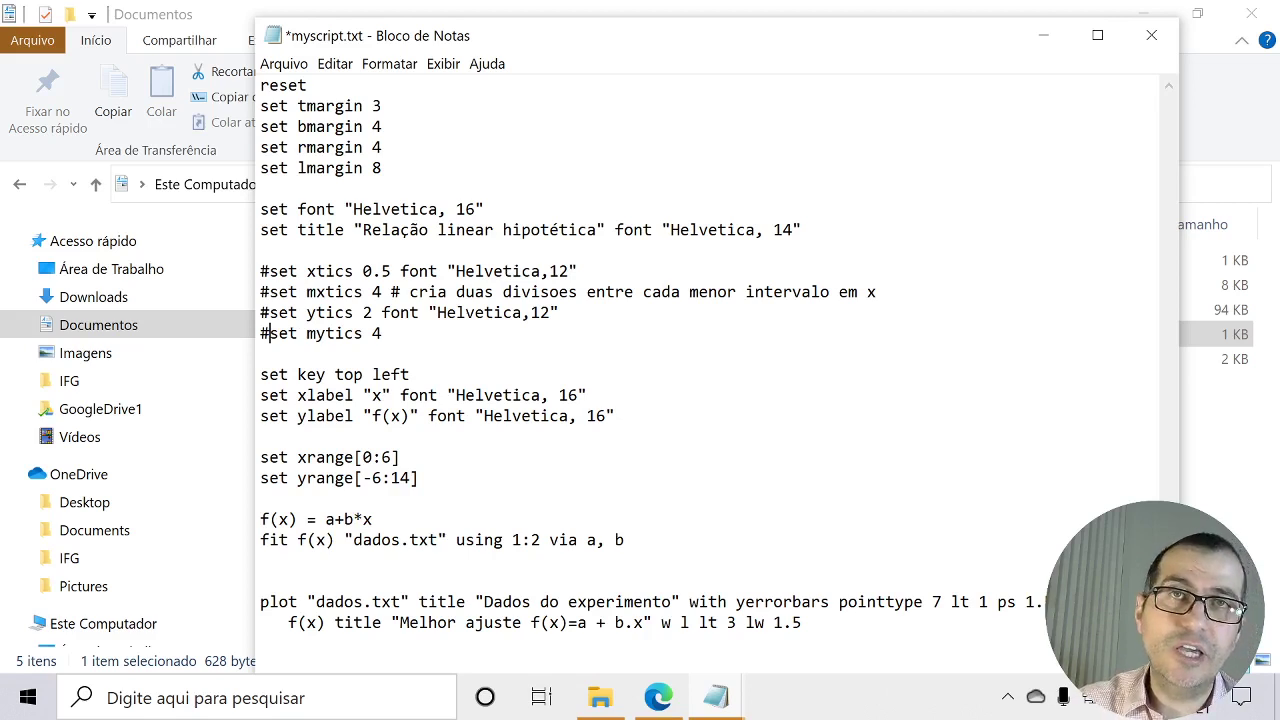
Remove the # comment marks from the four tics lines of the script.
key(BackSpace)
key(Delete)
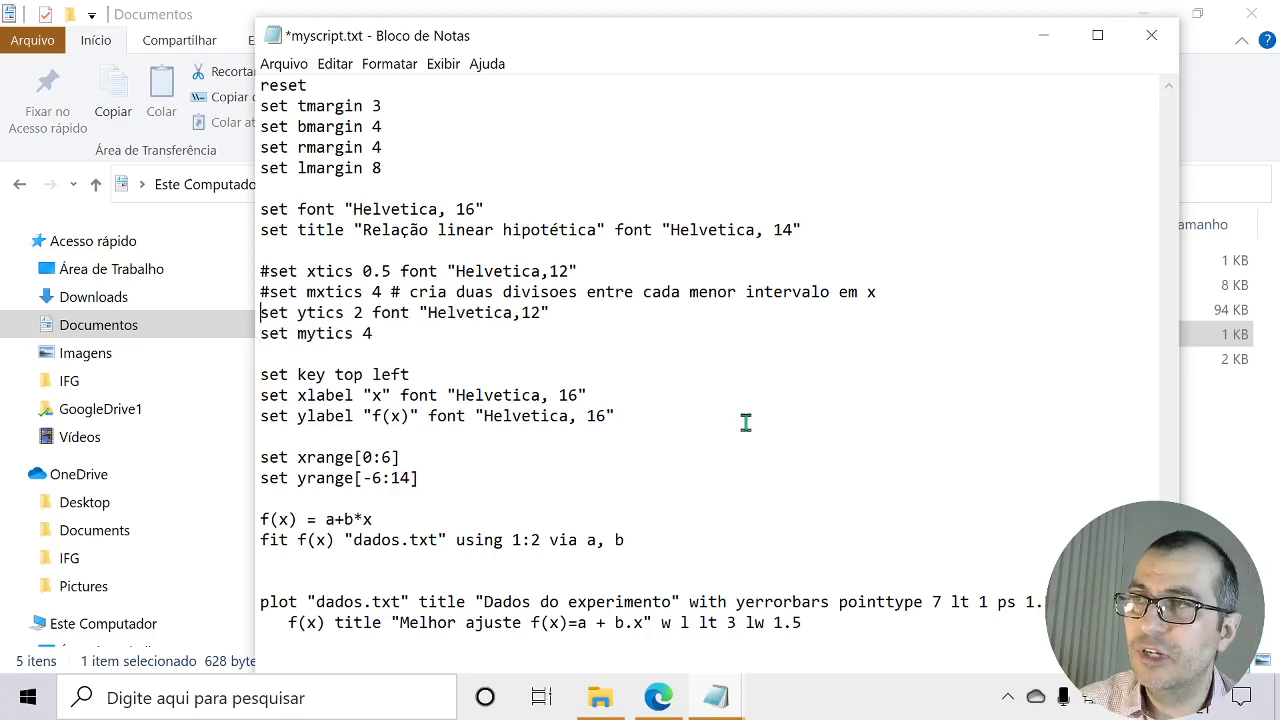
key(Up)
key(Delete)
key(Up)
key(Delete)
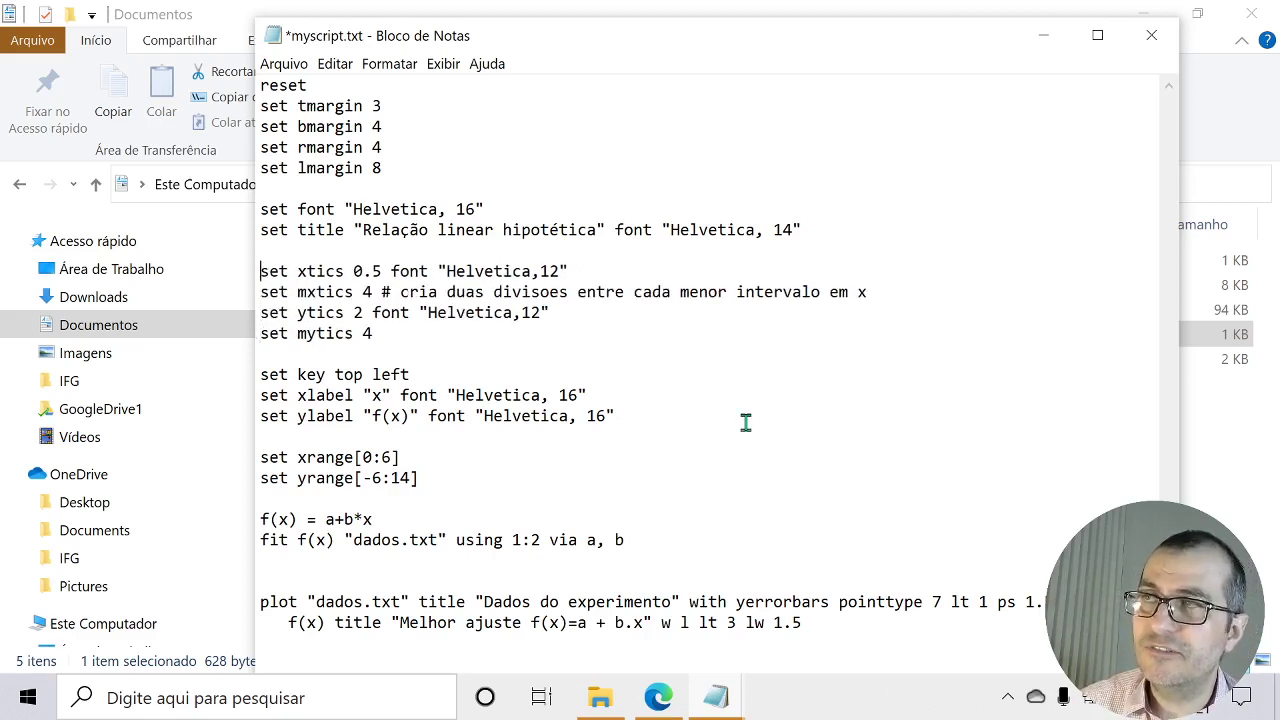
Save myscript.txt and switch to the Documents folder window, selecting dados.txt.
click(283, 64)
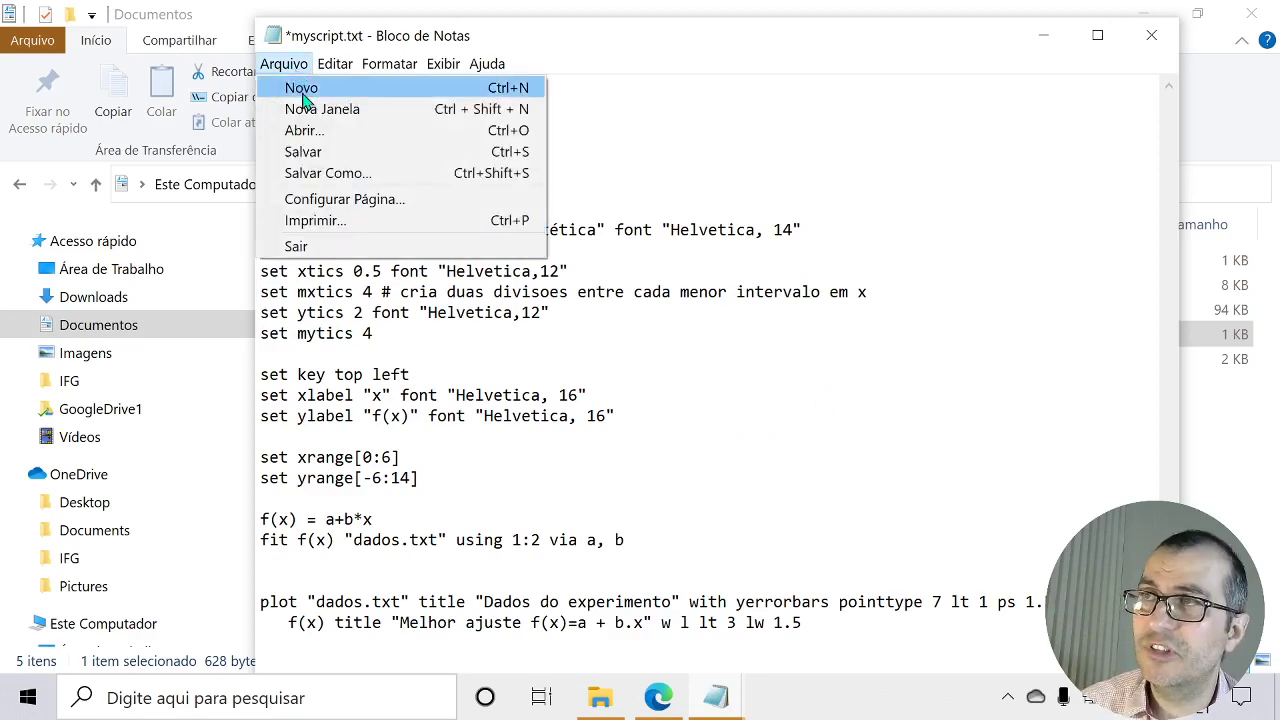
click(320, 153)
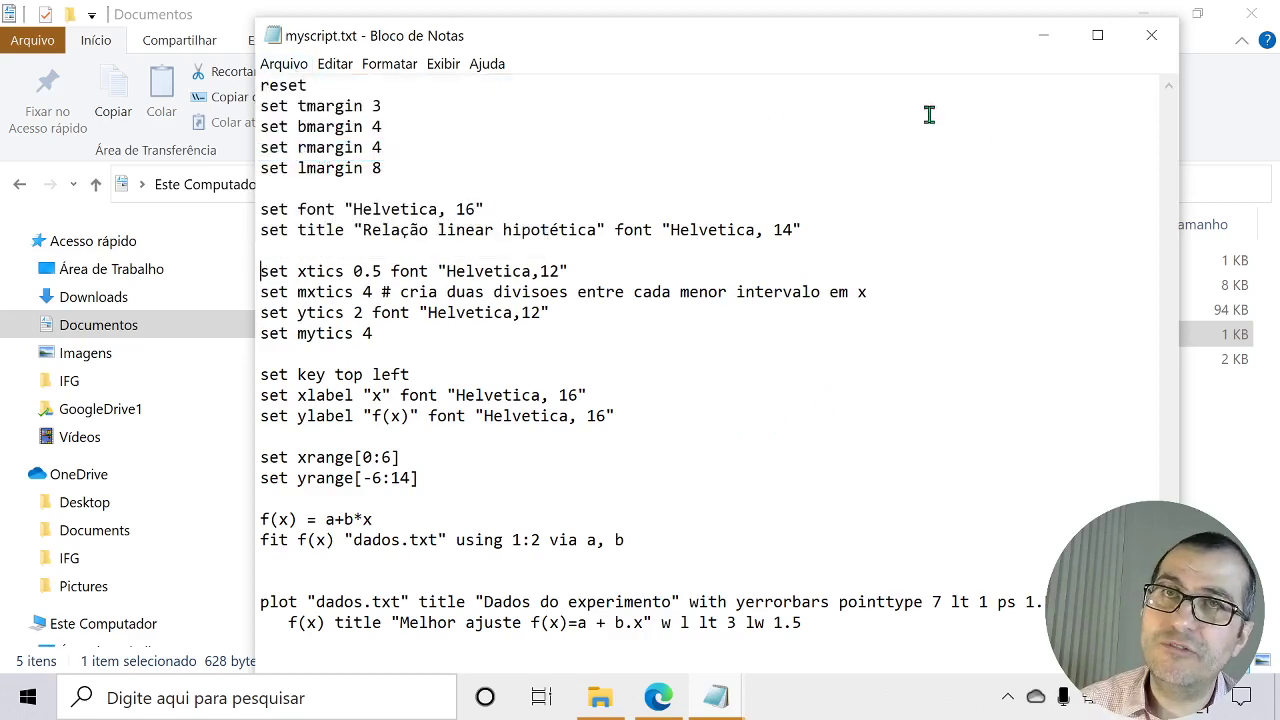
click(1225, 466)
click(362, 263)
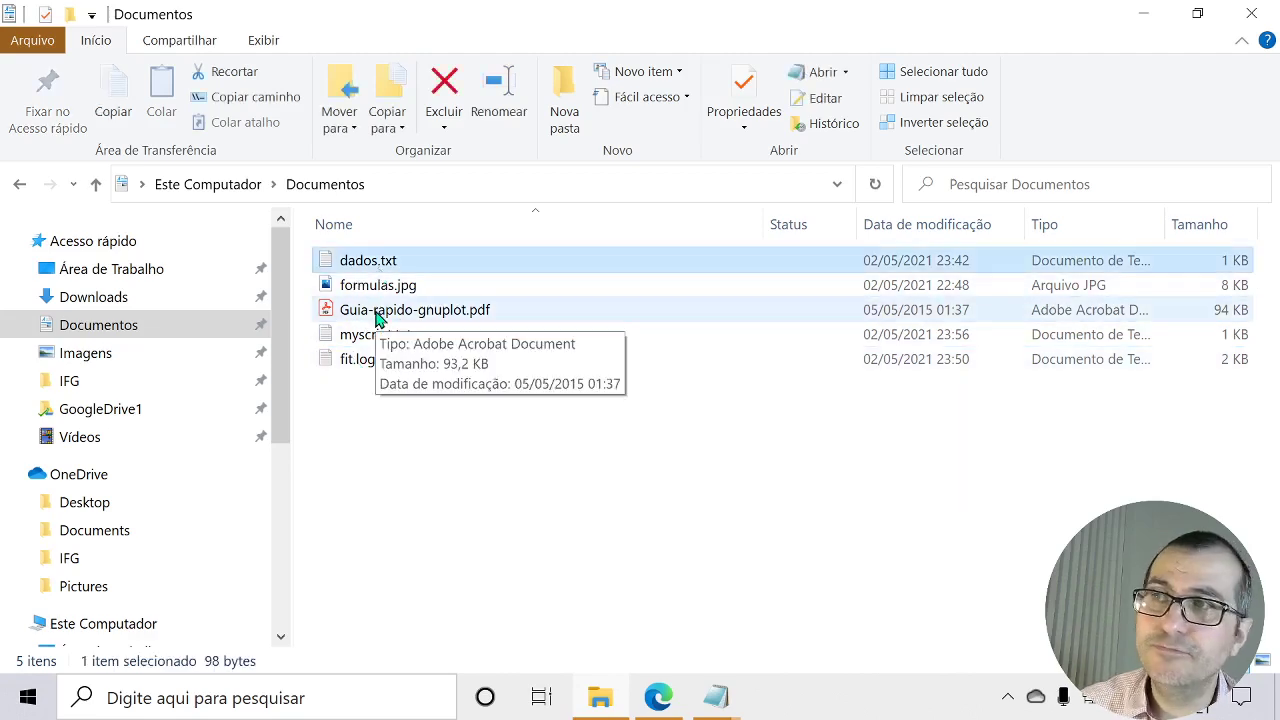
Search the computer for gnuplot and launch it.
click(252, 700)
text(gnuplot)
key(Return)
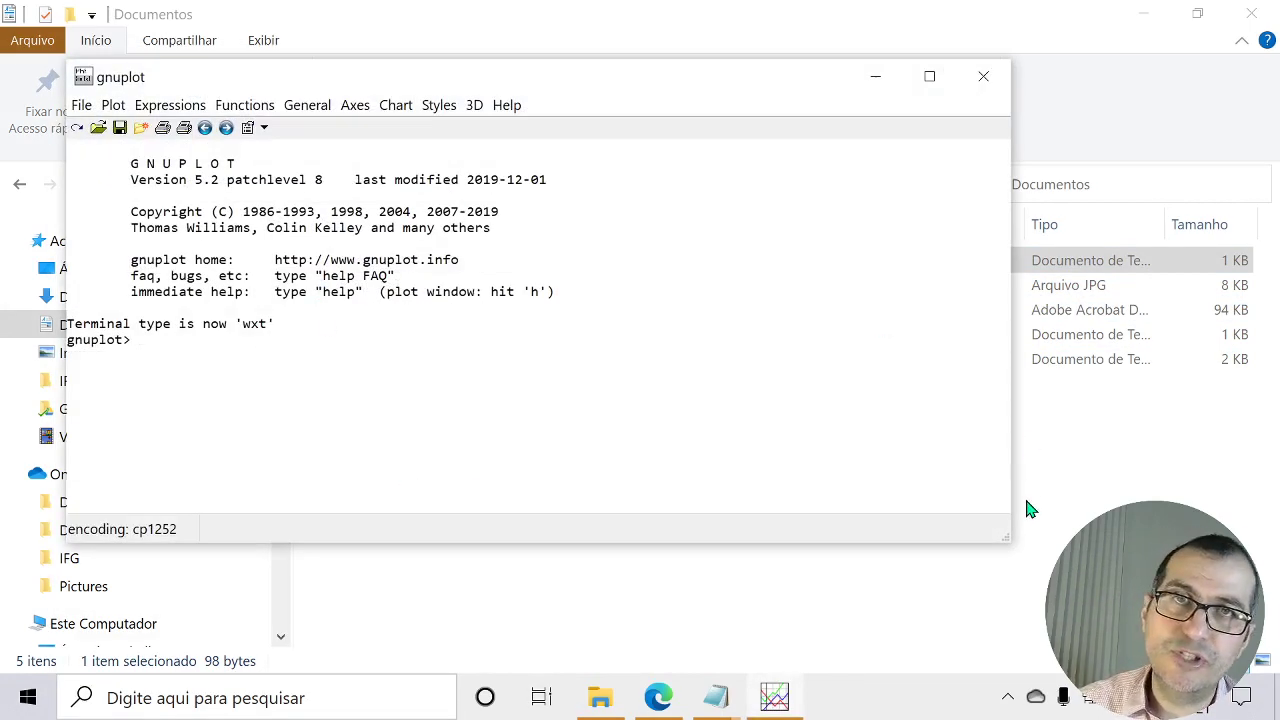
Change gnuplot's working directory to F:\OneDrive\Documents and add two blank prompt lines.
click(142, 137)
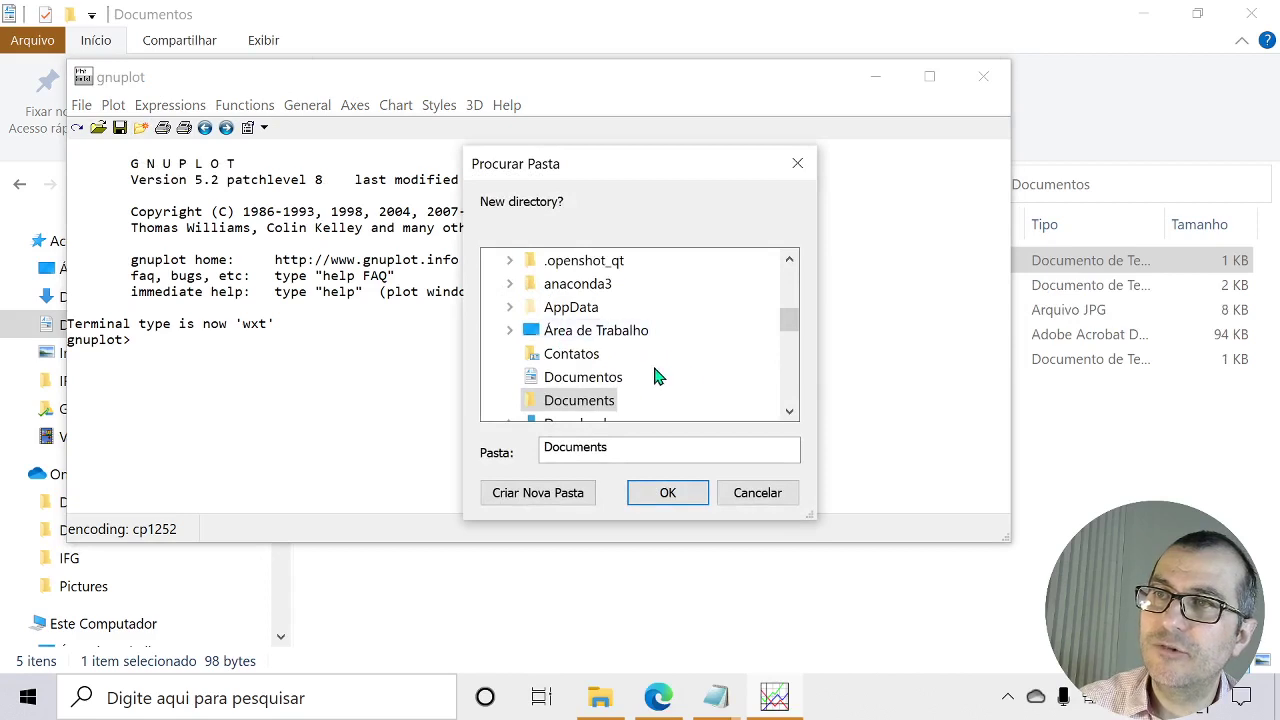
scroll(657, 375, up, 5)
click(515, 300)
click(489, 330)
click(585, 307)
click(667, 492)
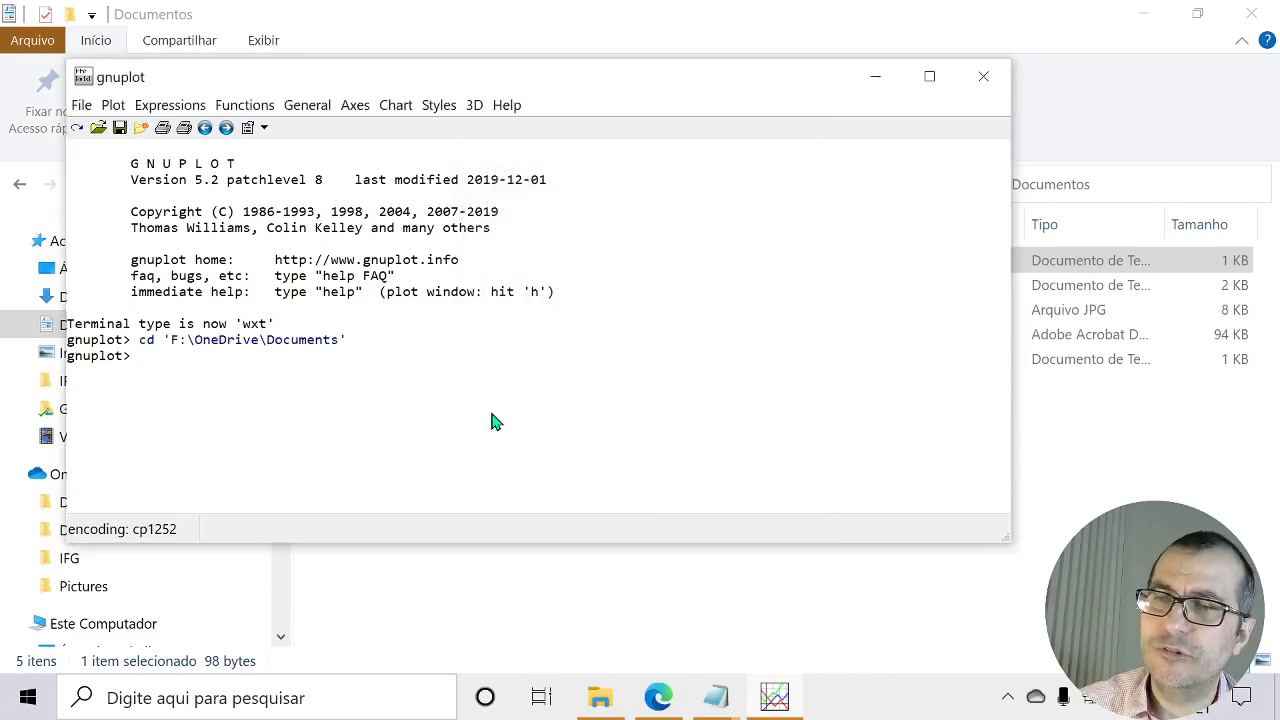
key(Return)
key(Return)
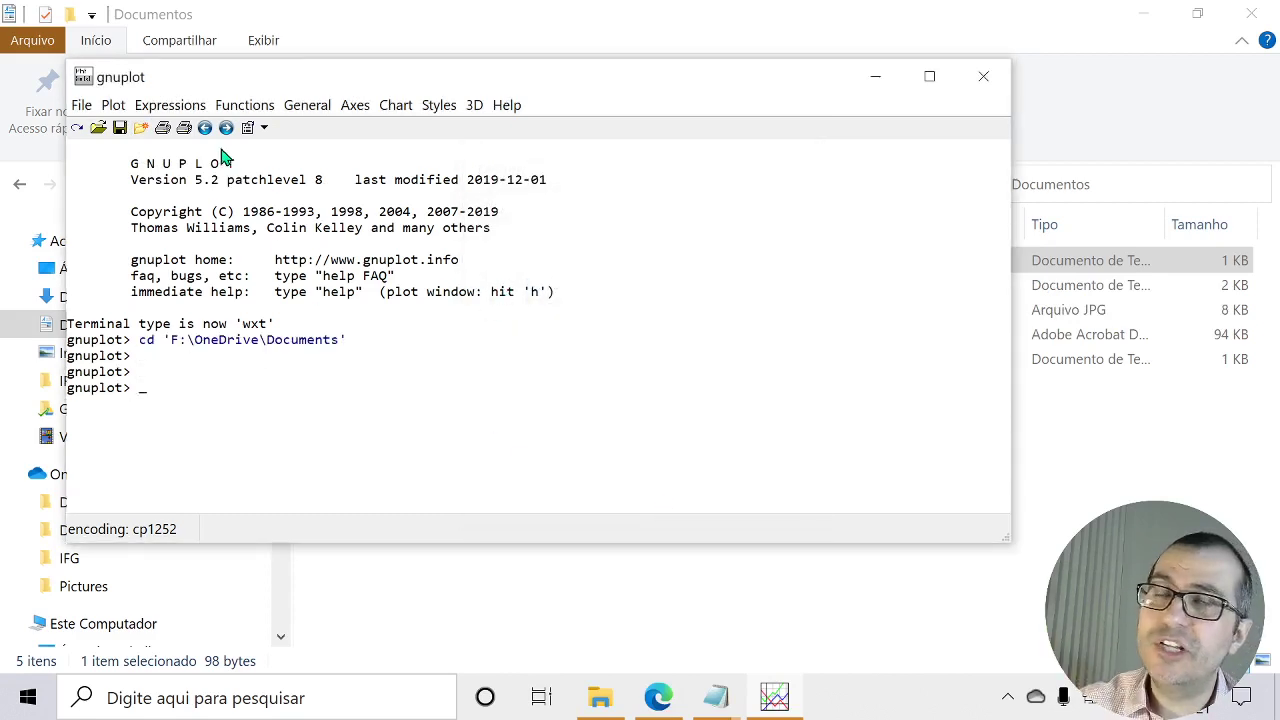
Load myscript.txt from the Documents folder into gnuplot, using the All Files (*.*) filter to list it.
click(99, 131)
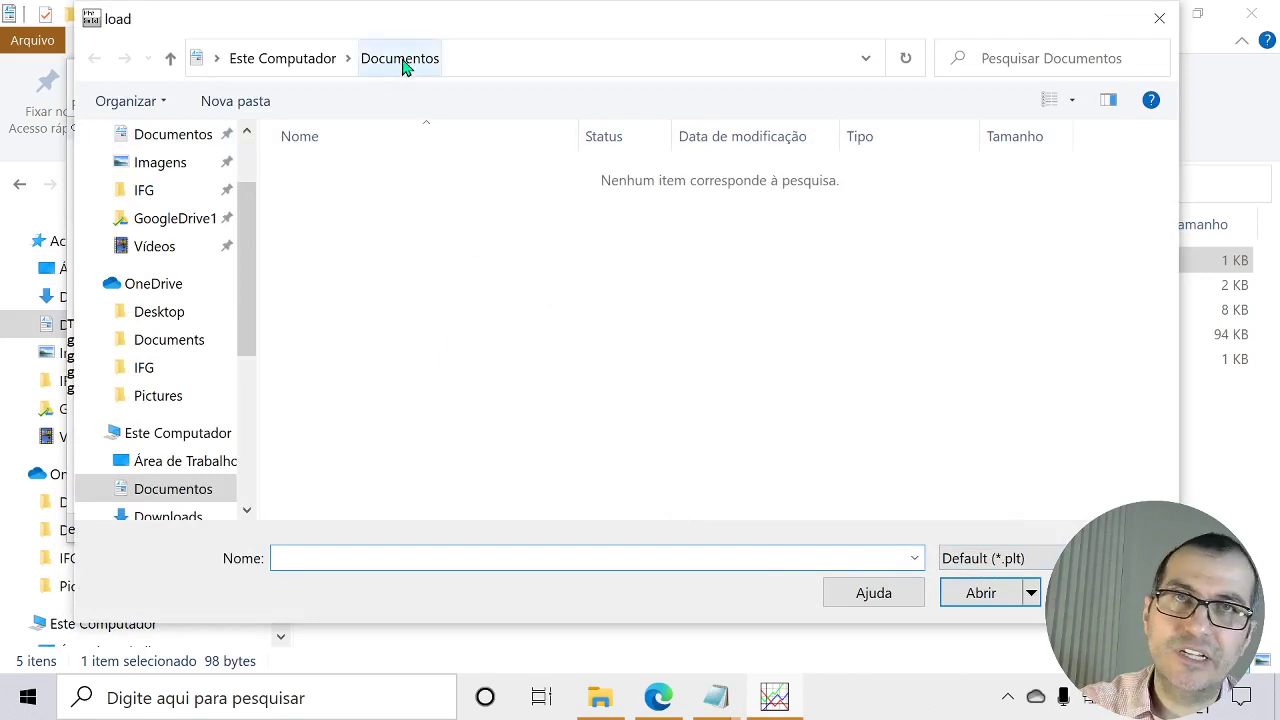
click(1037, 570)
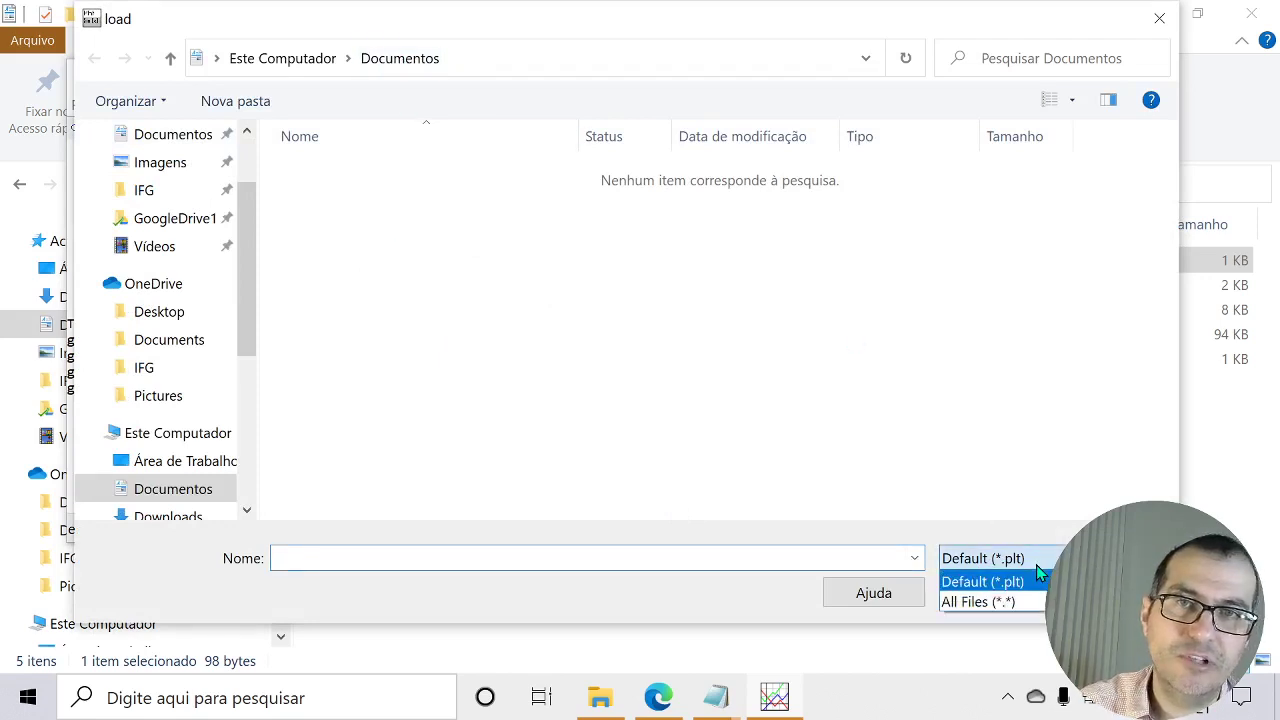
click(980, 603)
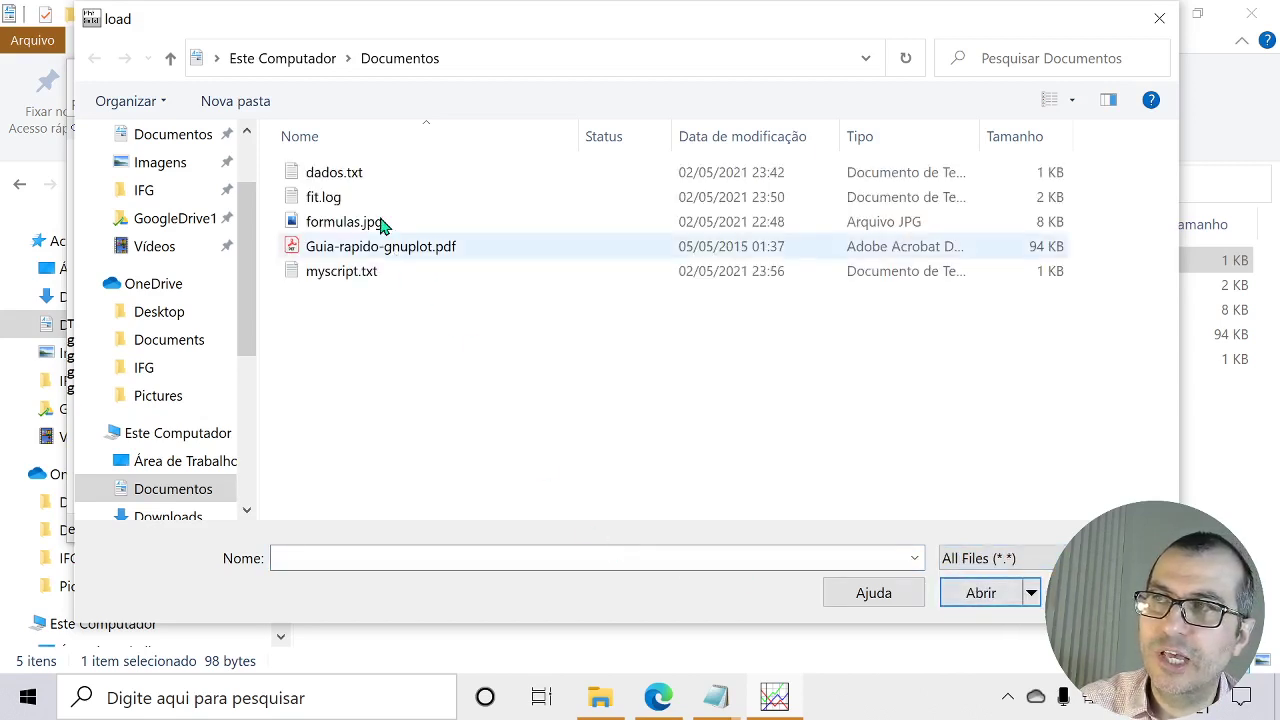
click(345, 272)
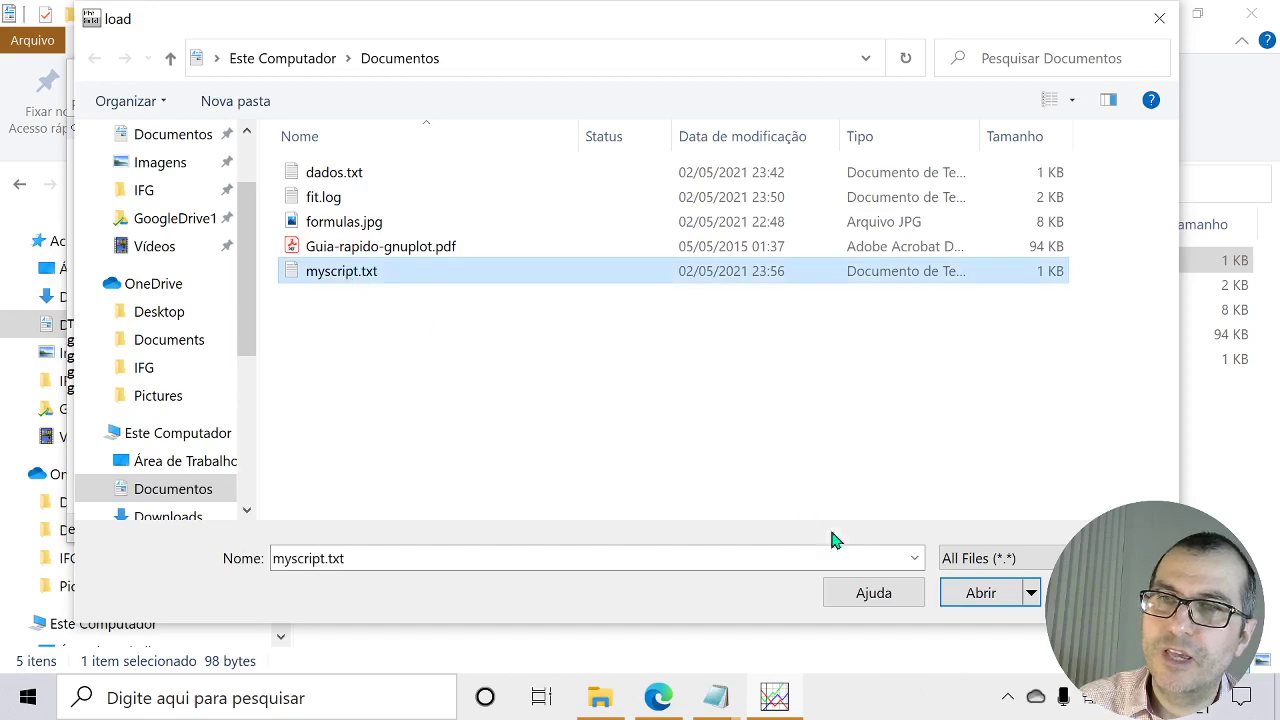
click(980, 594)
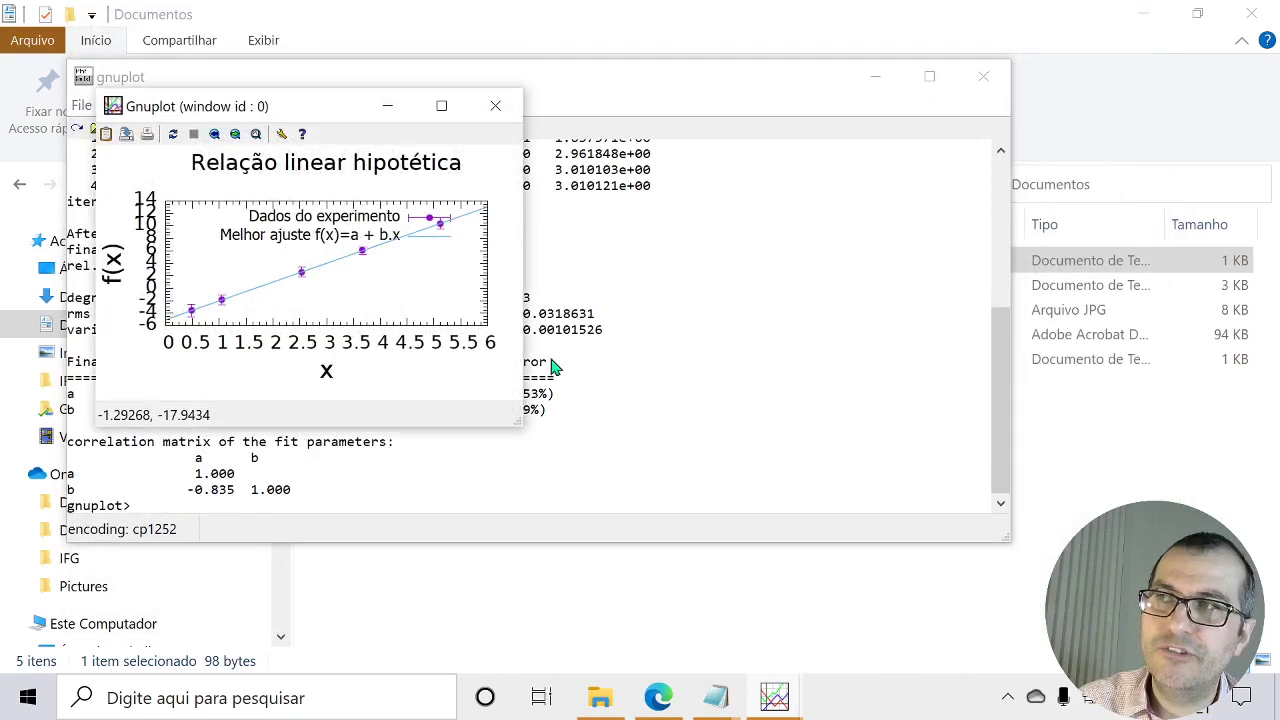
Minimize the Notepad window, narrow the gnuplot console, and enlarge the graph window so it sits beside the console.
drag(295, 112, 886, 198)
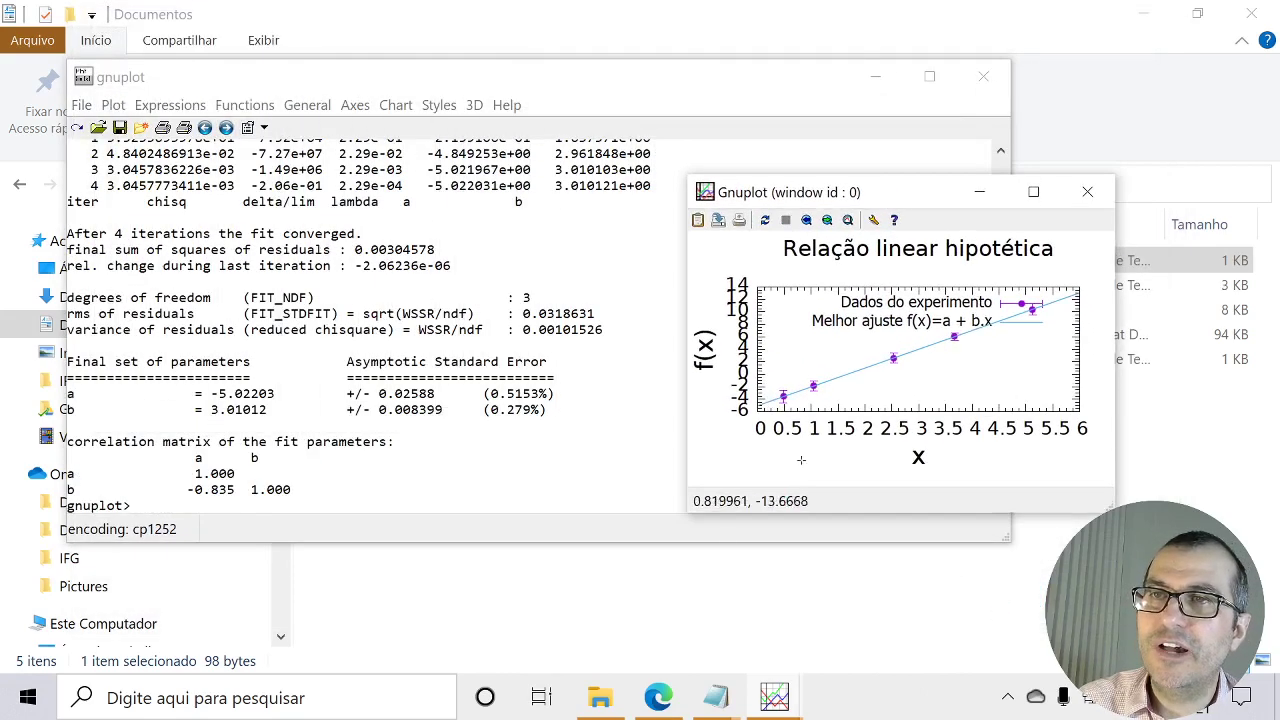
drag(690, 512, 473, 650)
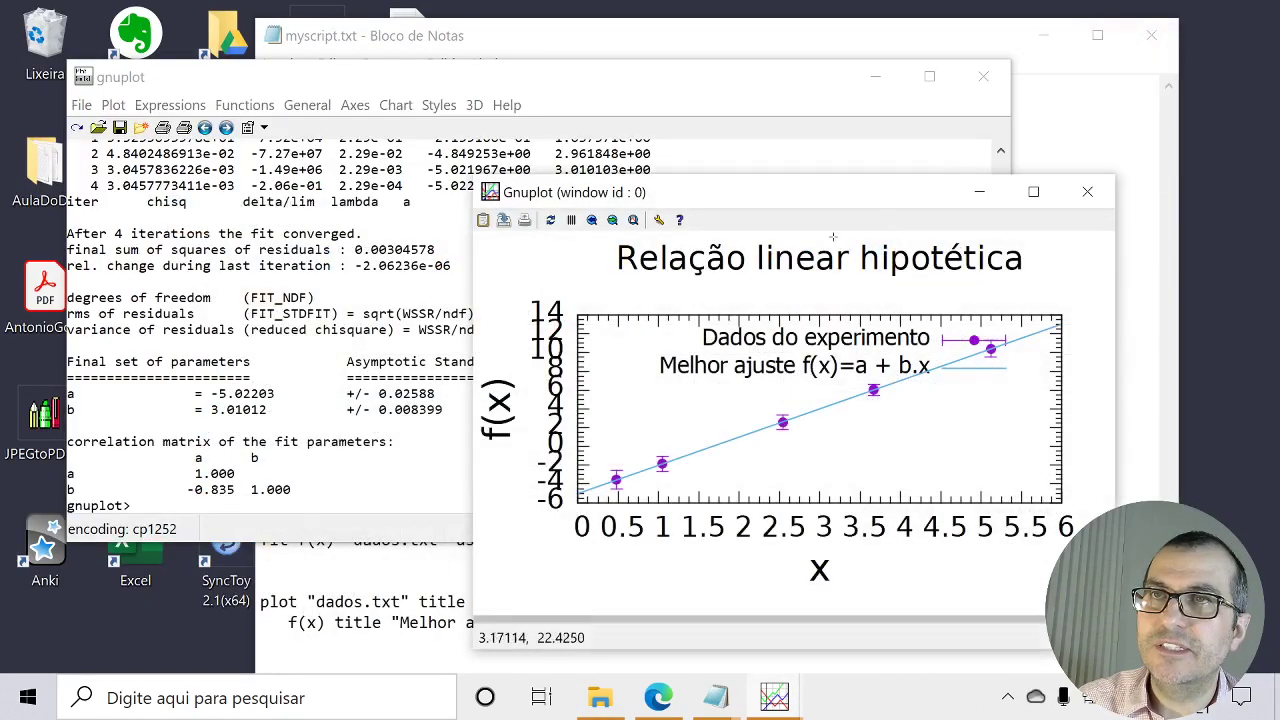
click(1043, 35)
drag(740, 80, 716, 54)
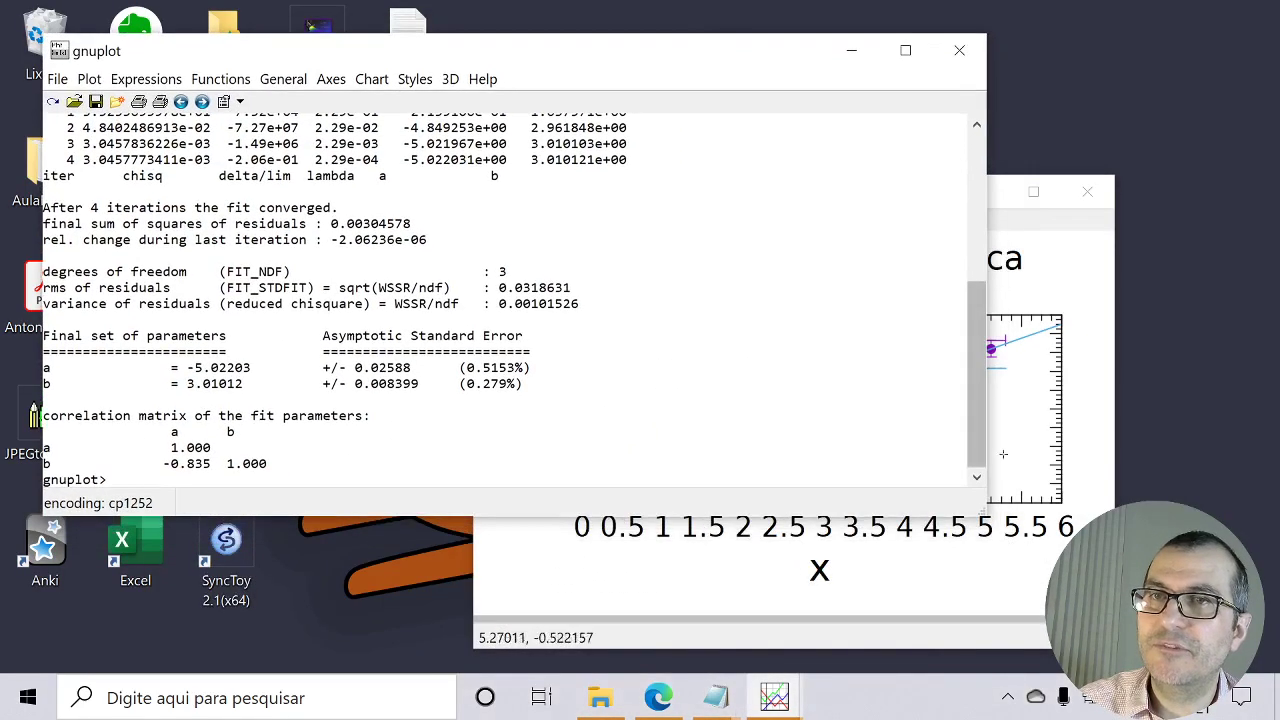
drag(986, 515, 752, 507)
drag(831, 194, 979, 212)
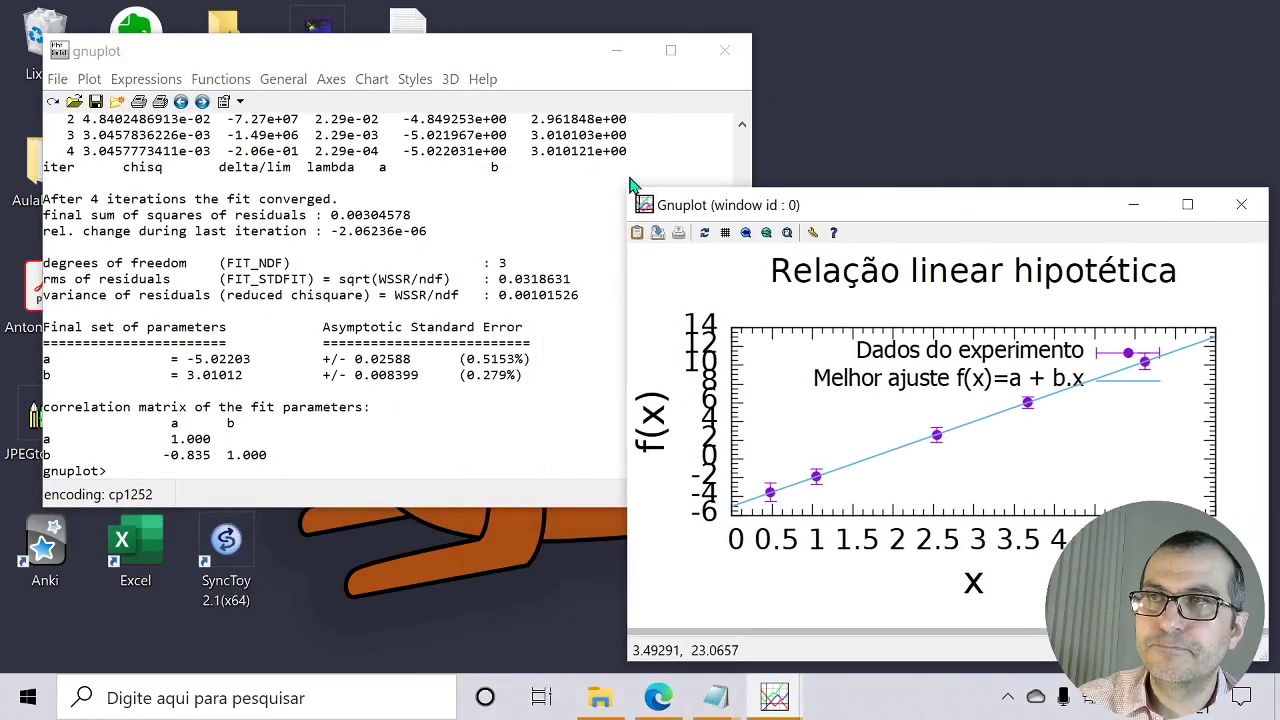
drag(625, 190, 585, 122)
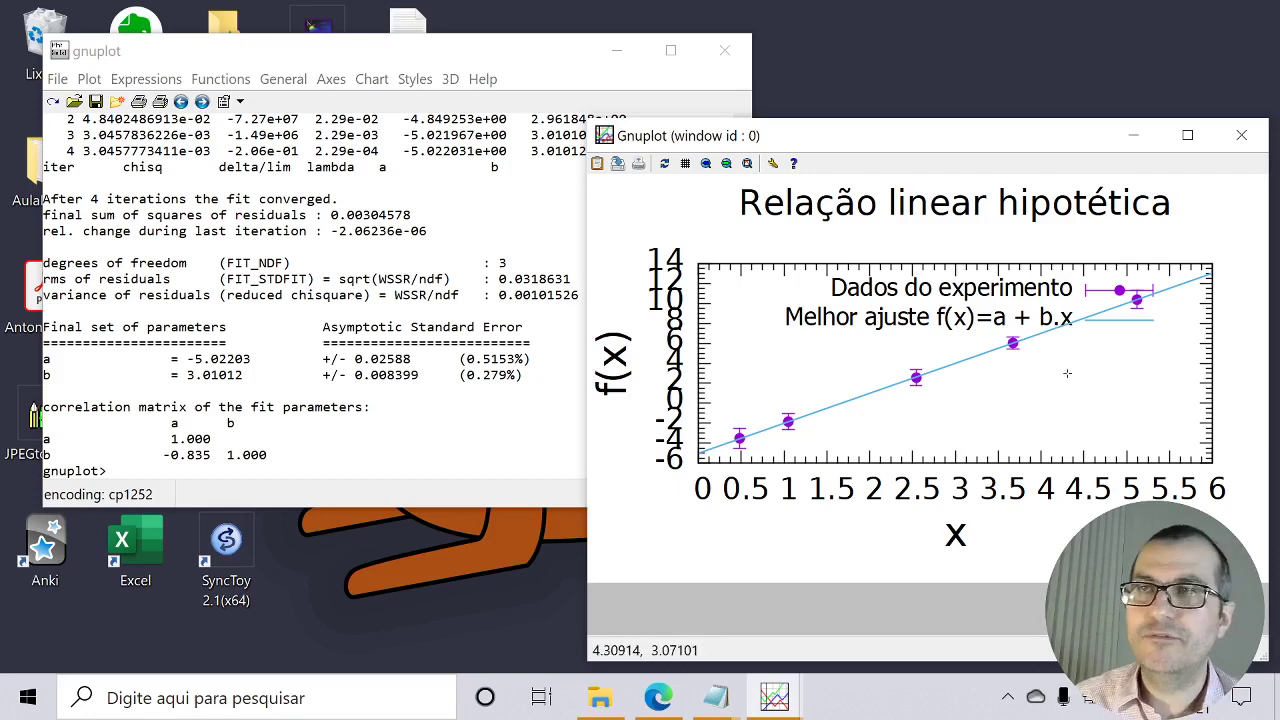
drag(587, 119, 489, 122)
Rerun the previous load command in the gnuplot console to redraw the graph at its enlarged size.
click(332, 214)
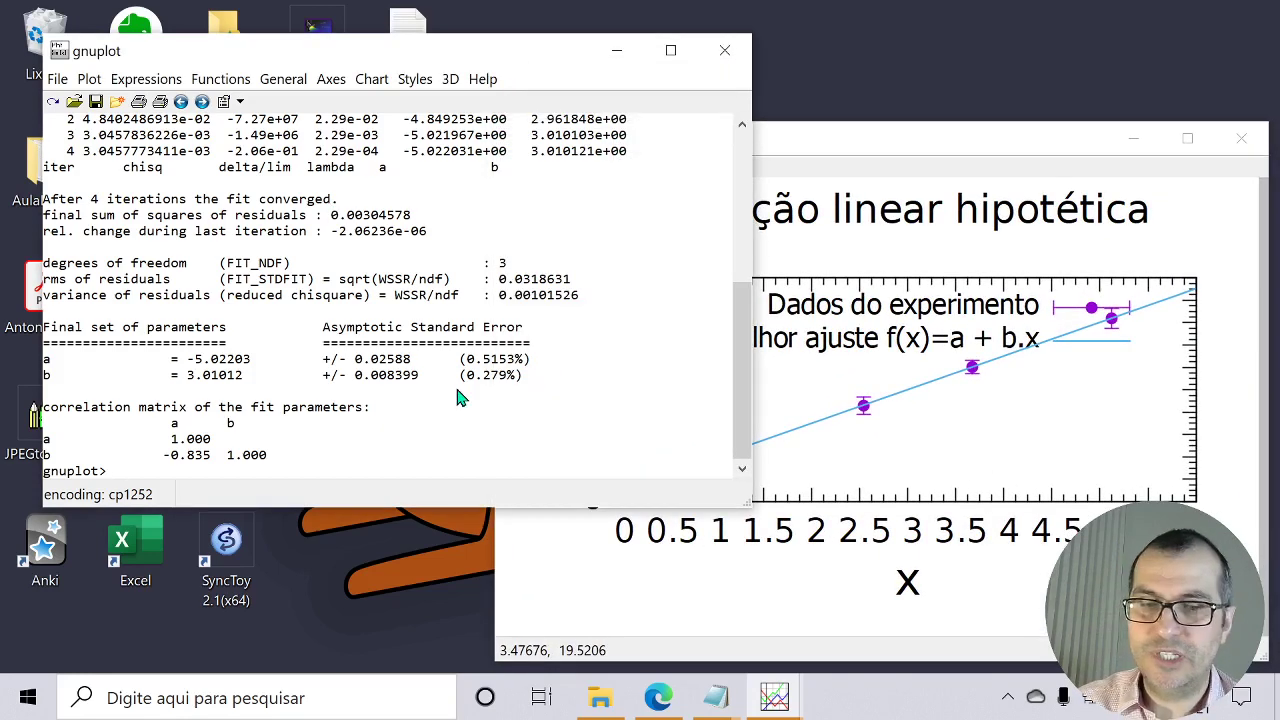
key(Up)
key(Return)
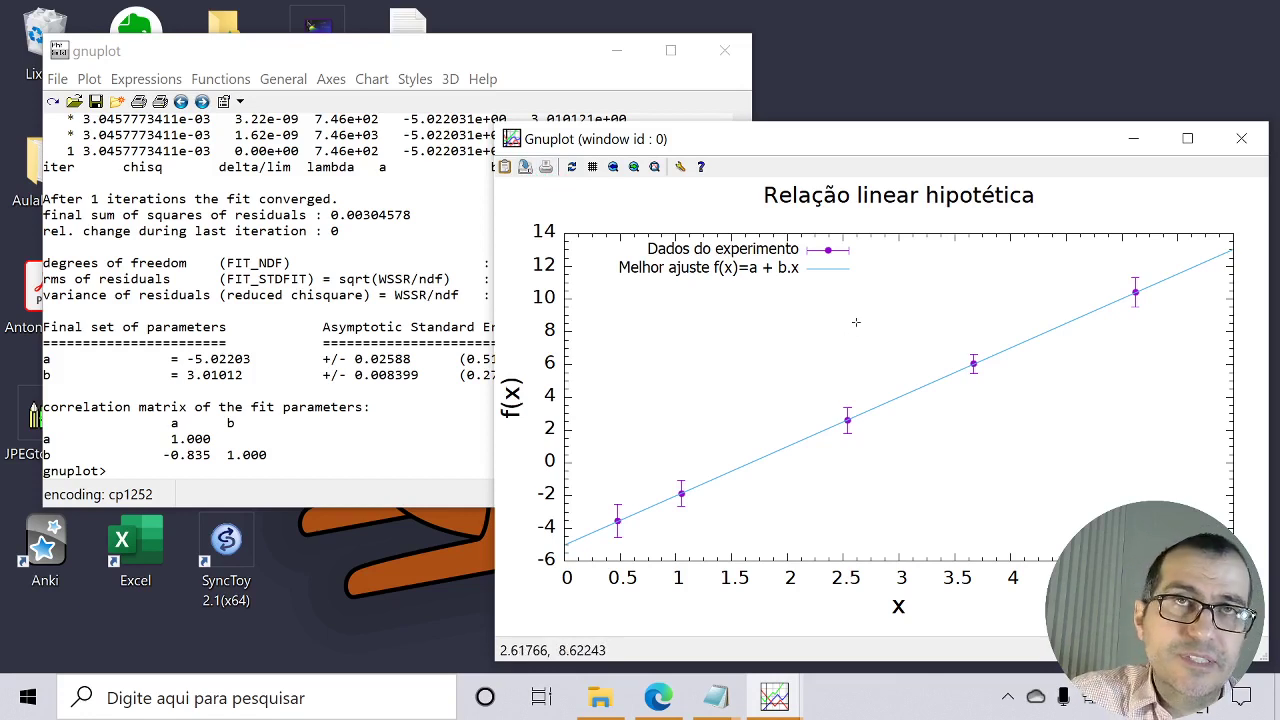
Export the graph to the Documentos folder as a PNG file named meugrafico.
click(525, 168)
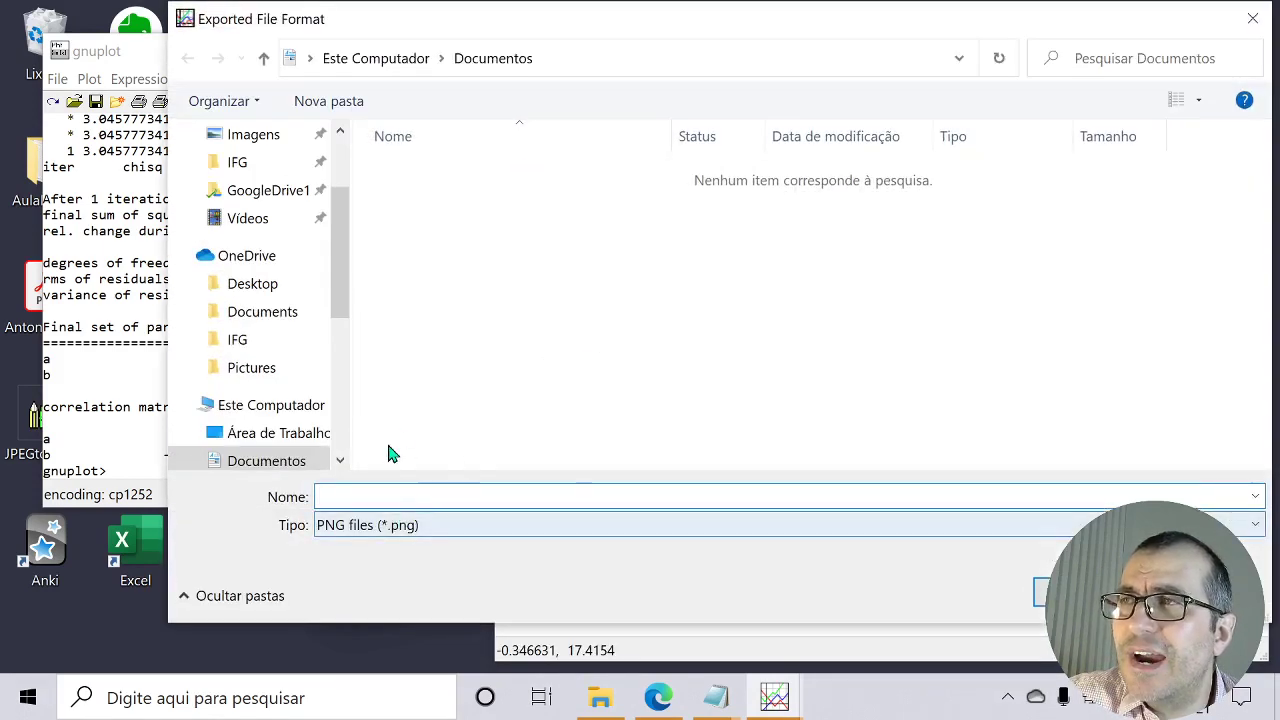
click(384, 534)
click(381, 532)
click(423, 491)
click(435, 530)
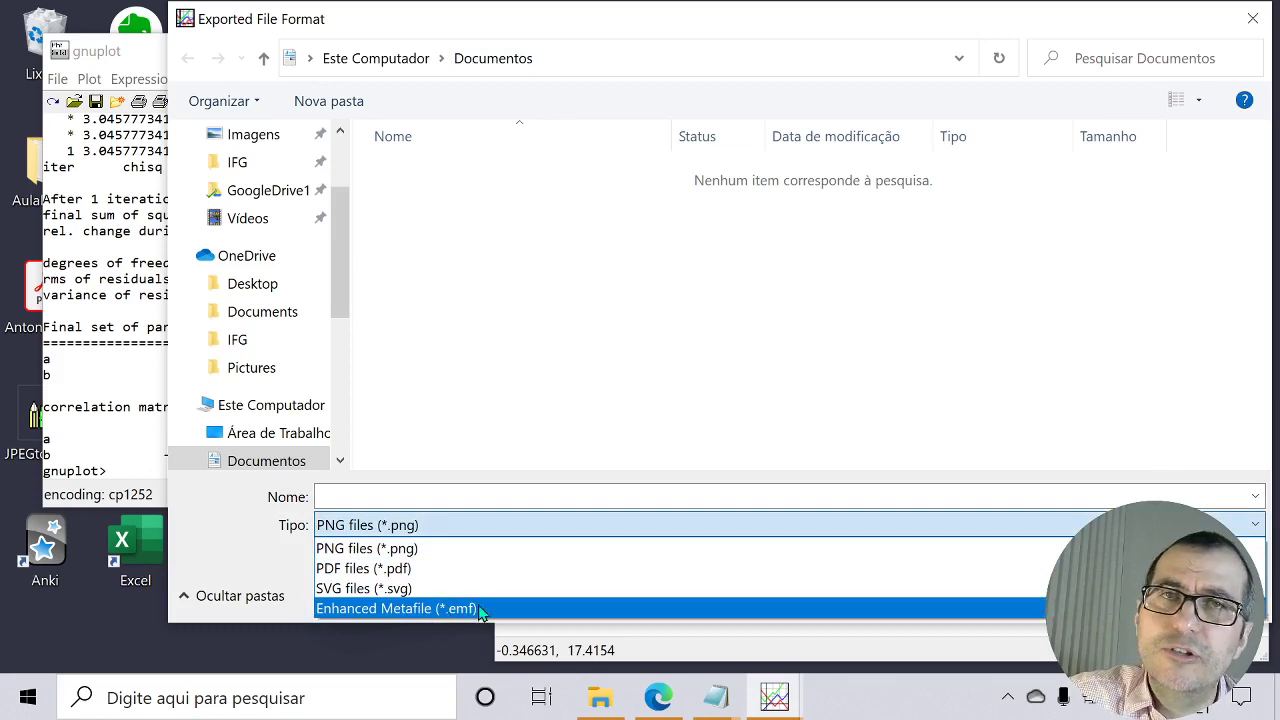
click(253, 574)
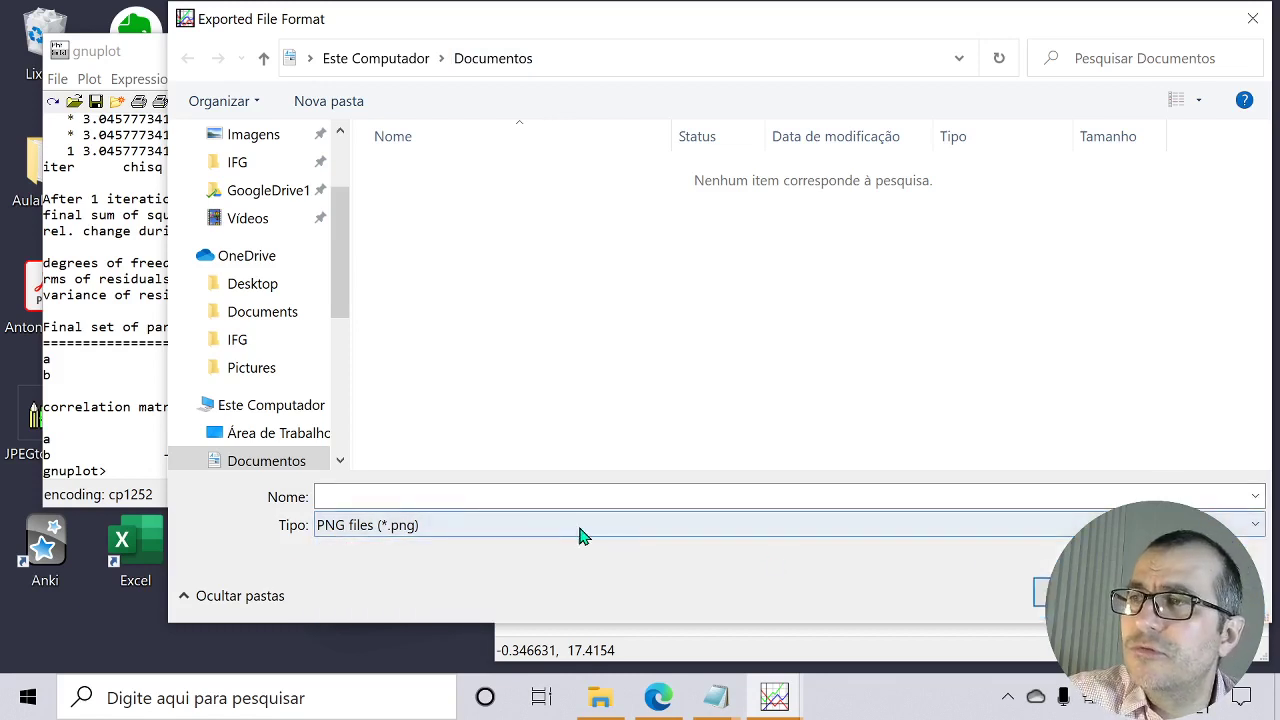
click(426, 497)
text(meugrafico)
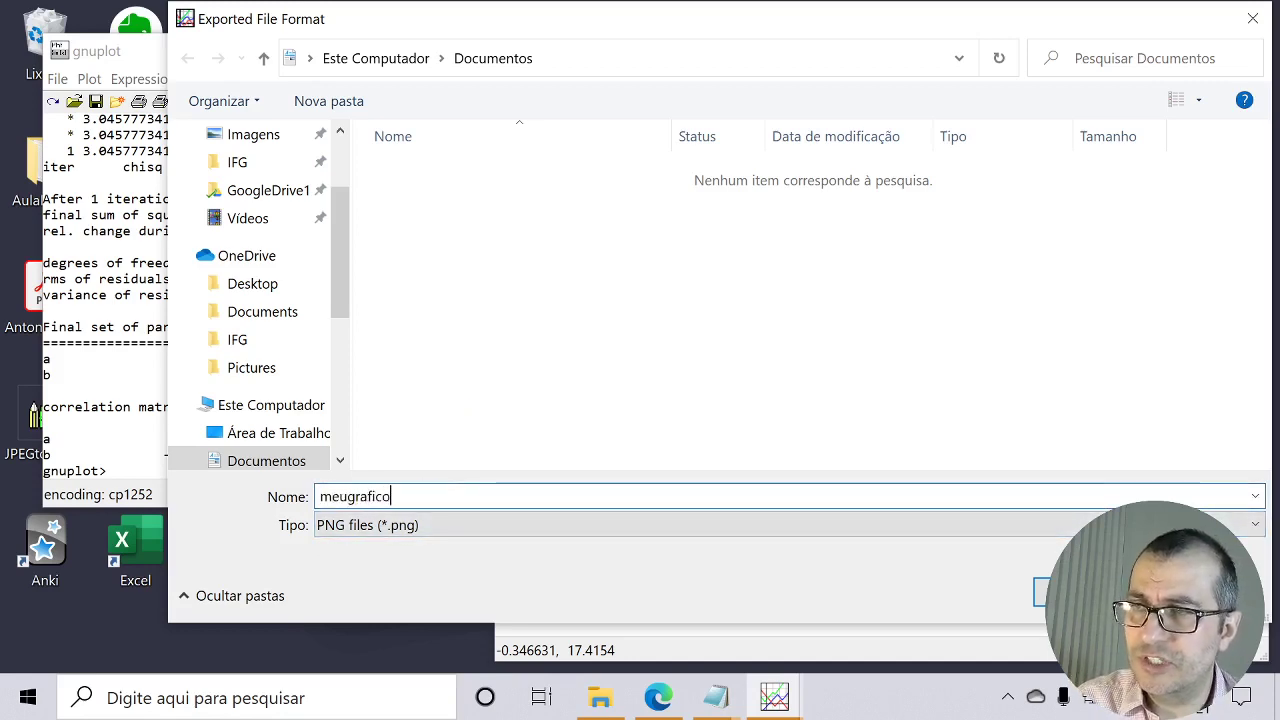
key(Return)
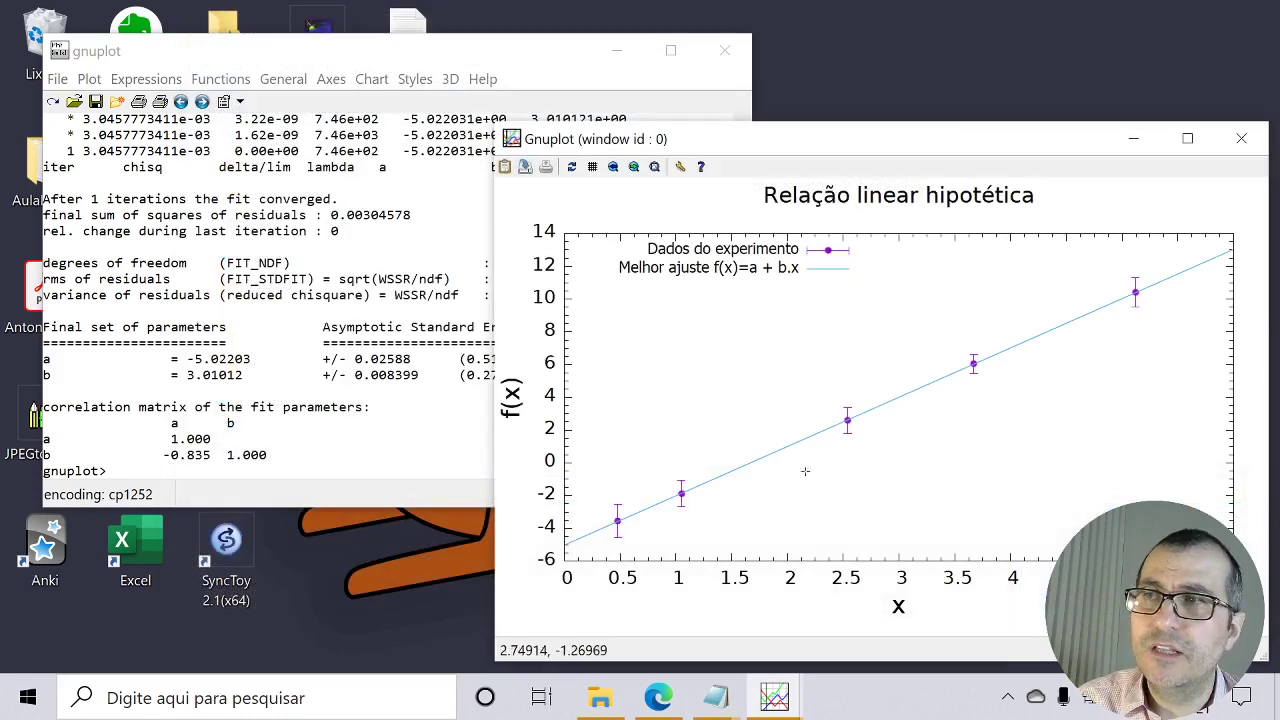
View the exported meugrafico.png from the Documentos folder in Fotos and close the viewer.
click(618, 703)
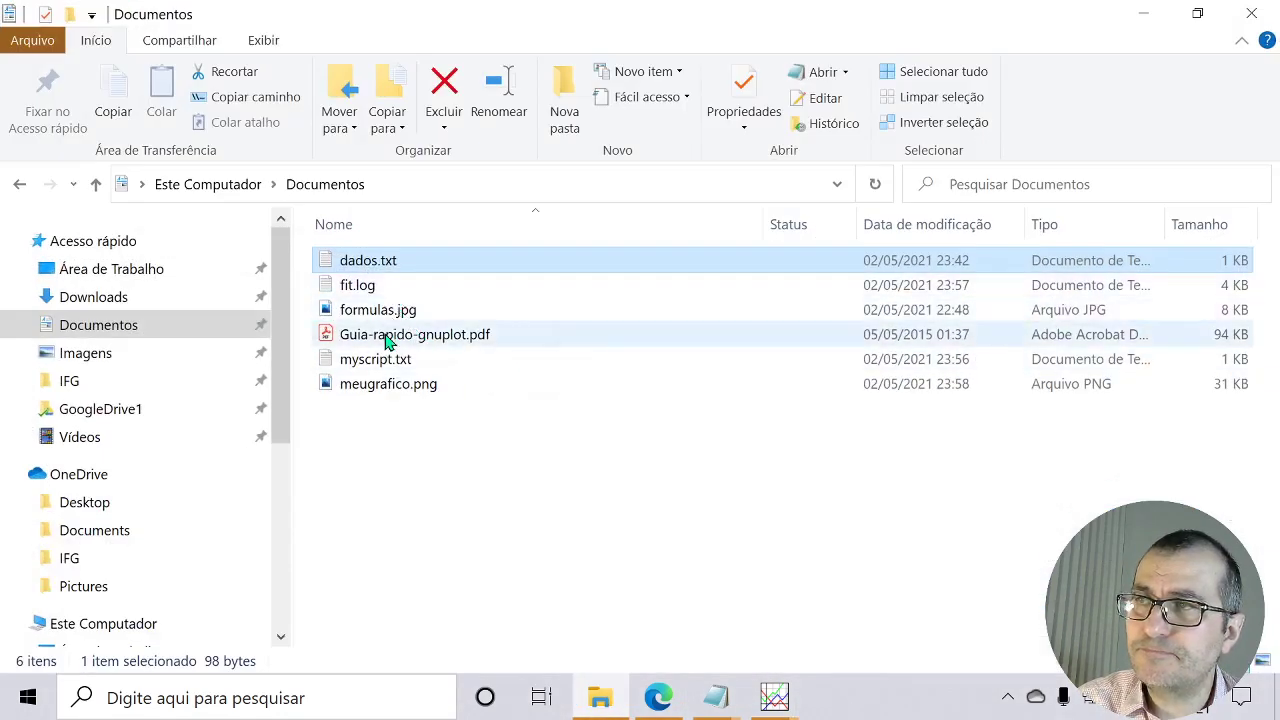
click(382, 390)
double_click(382, 390)
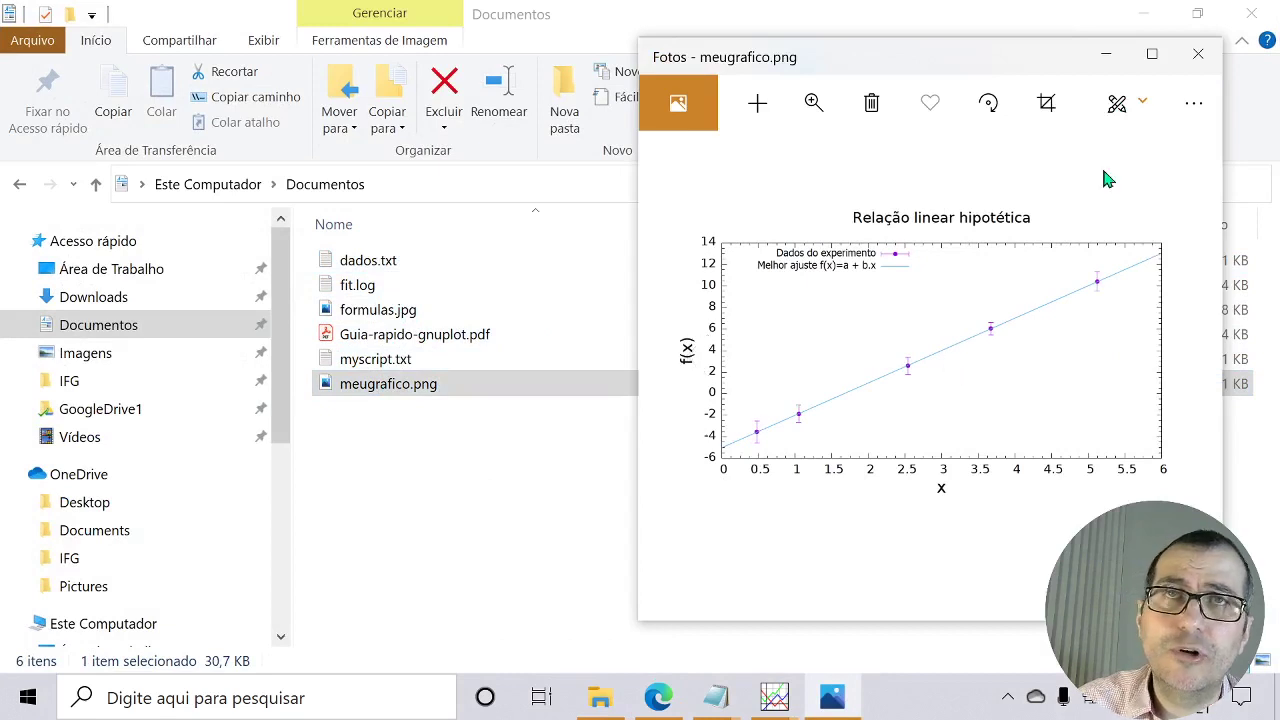
click(1196, 60)
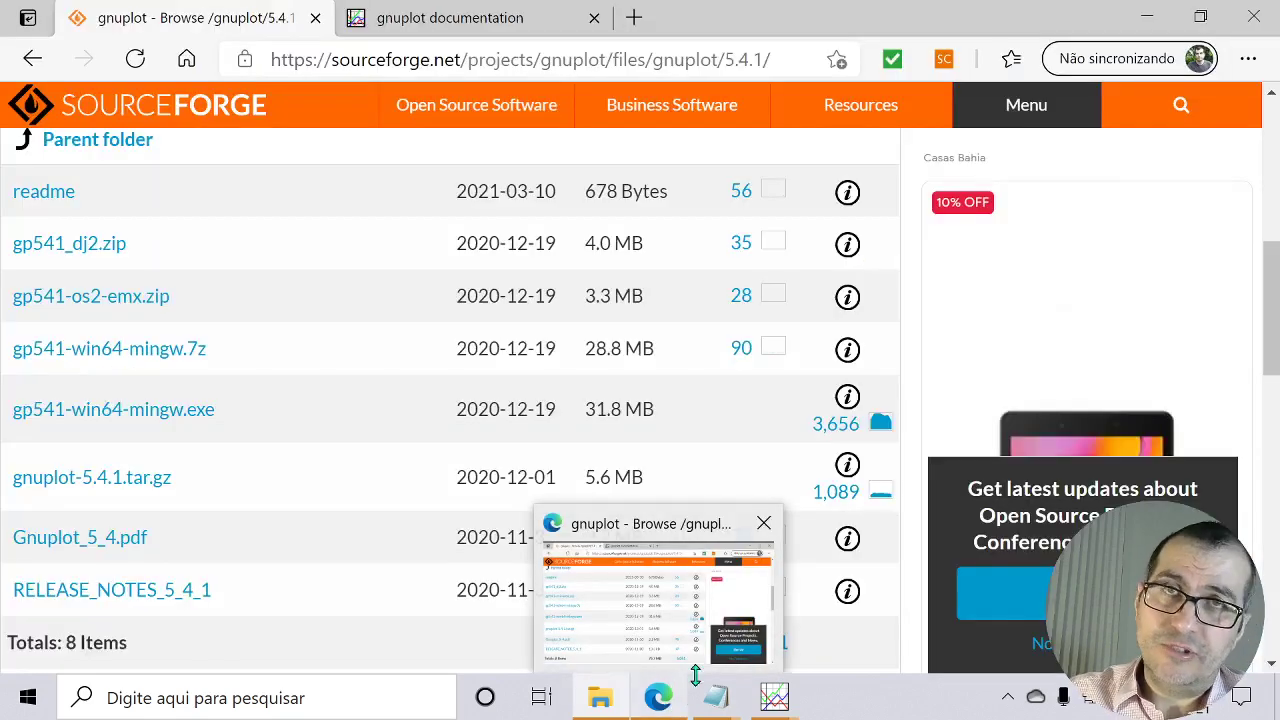
Switch to the Edge browser, return to the gnuplot homepage, and open its Tutorials and guides page.
mouse_move(700, 712)
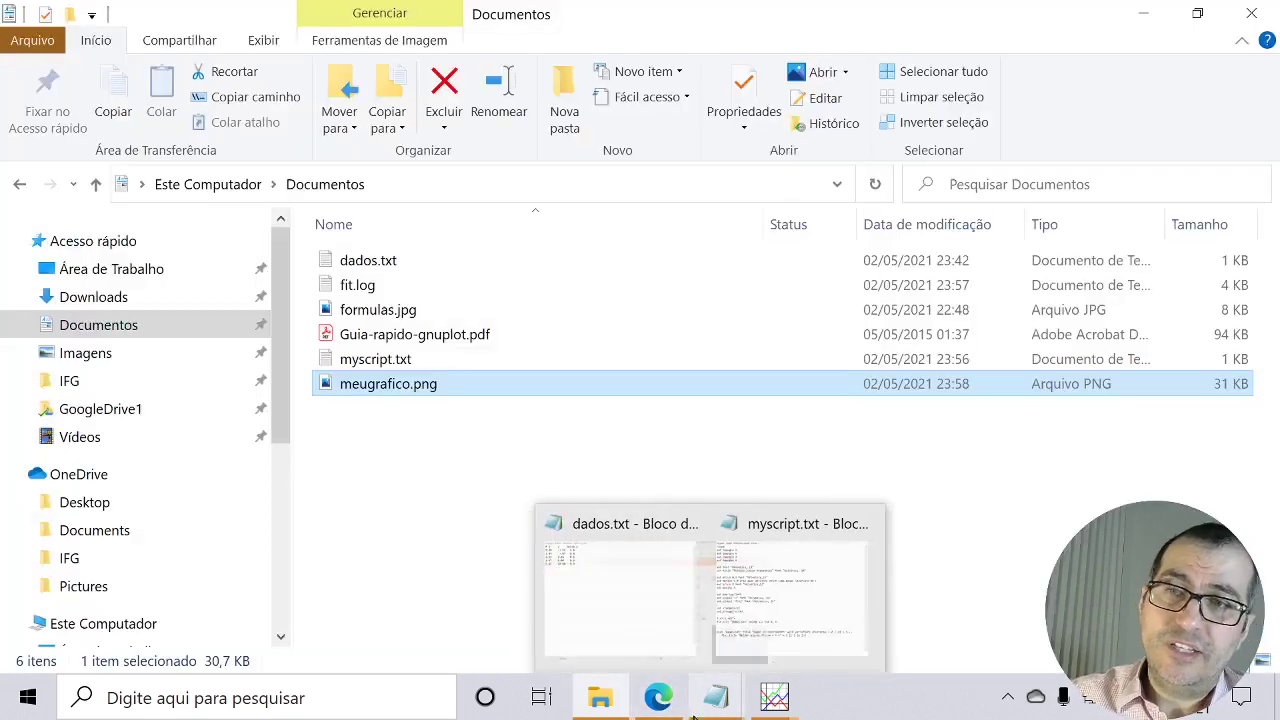
click(660, 617)
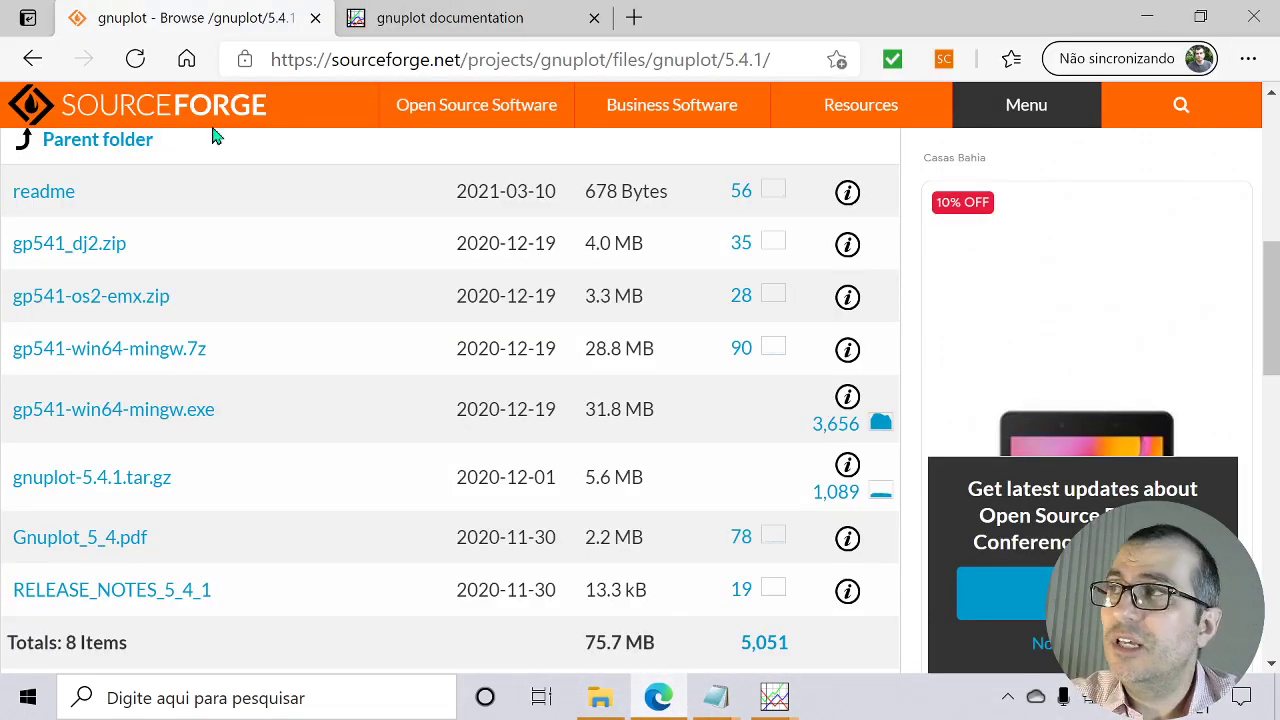
click(30, 62)
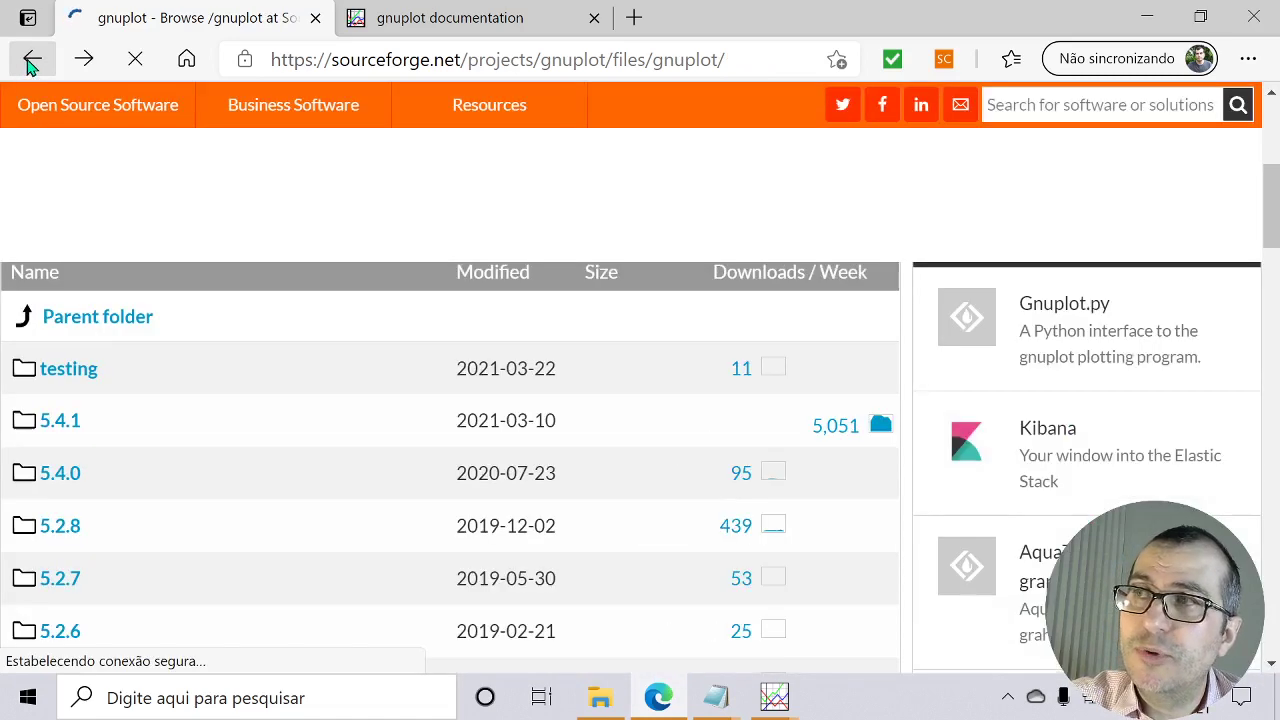
click(30, 62)
click(30, 62)
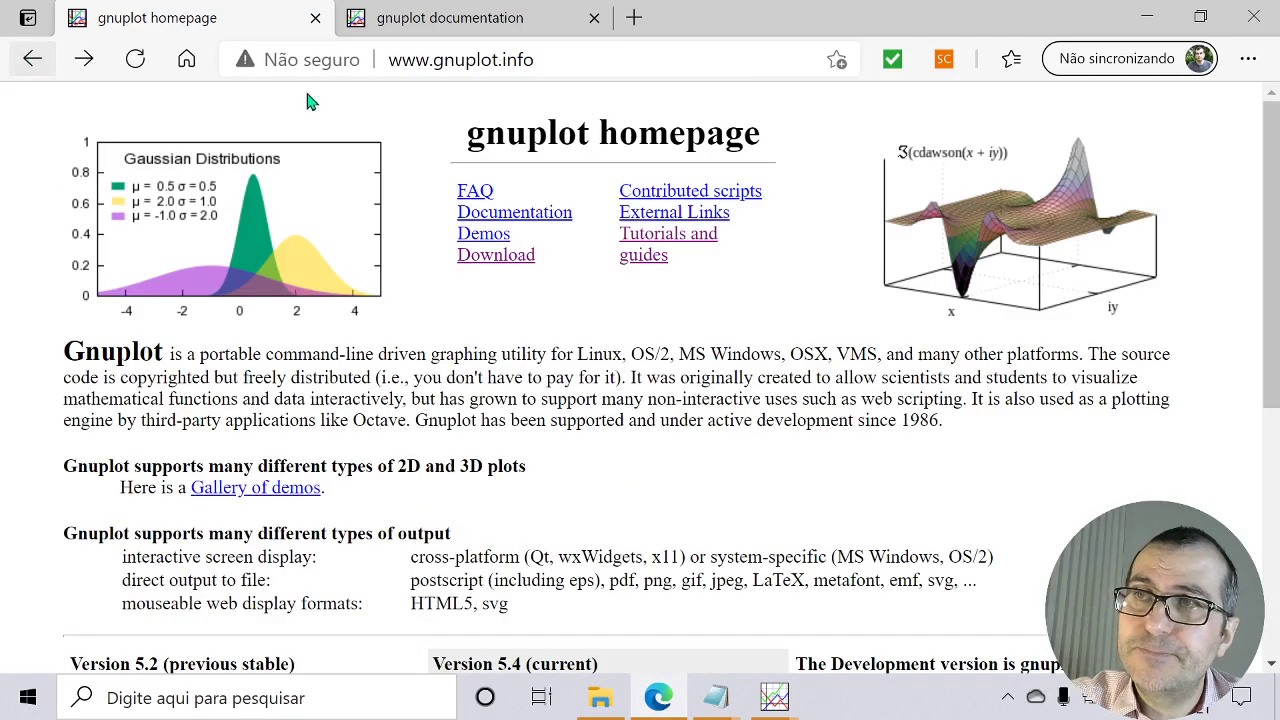
click(665, 248)
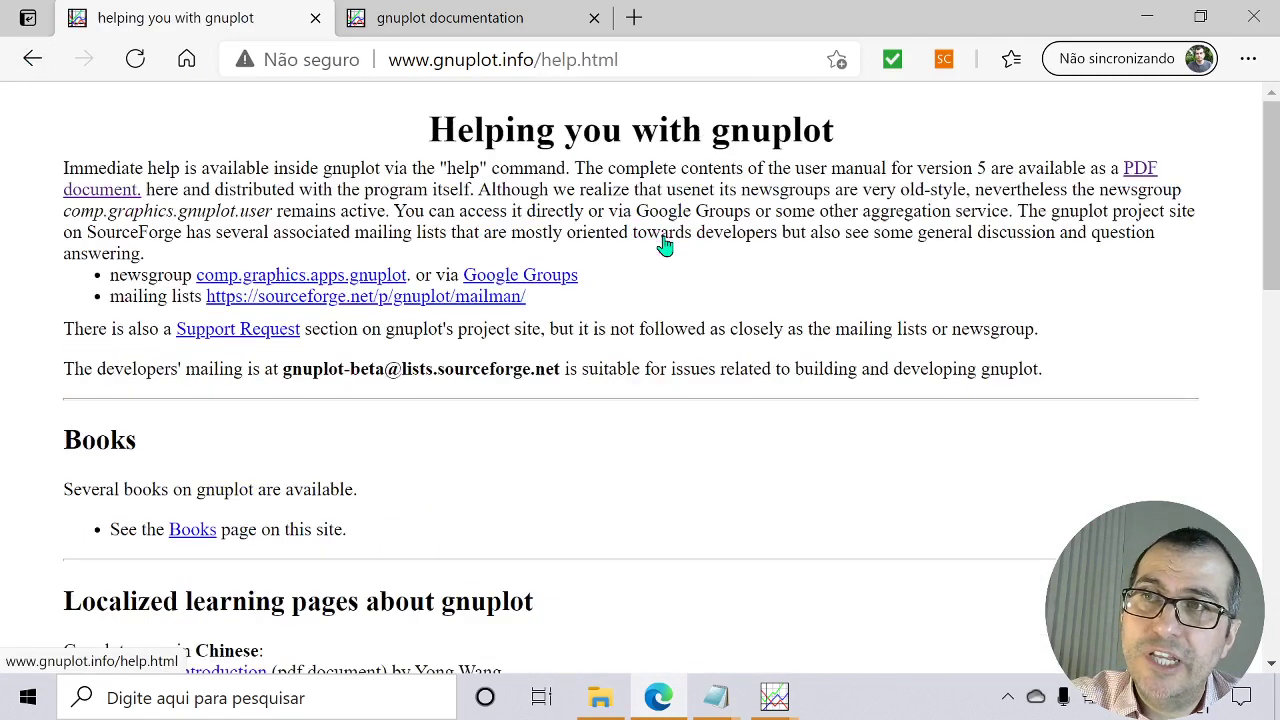